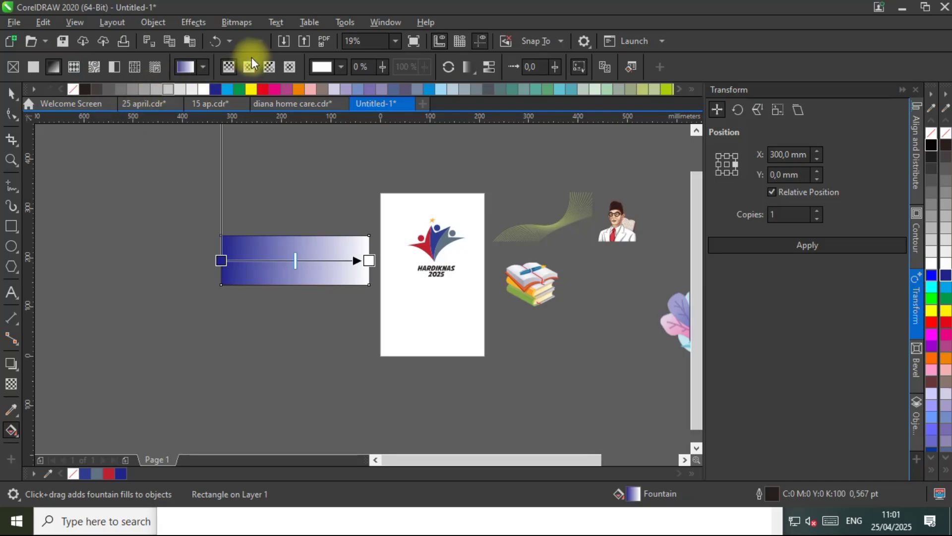
Give the rectangle an elliptical fountain fill, enlarge it, and recolour the outer stop blue.
click(249, 66)
drag(295, 235, 295, 212)
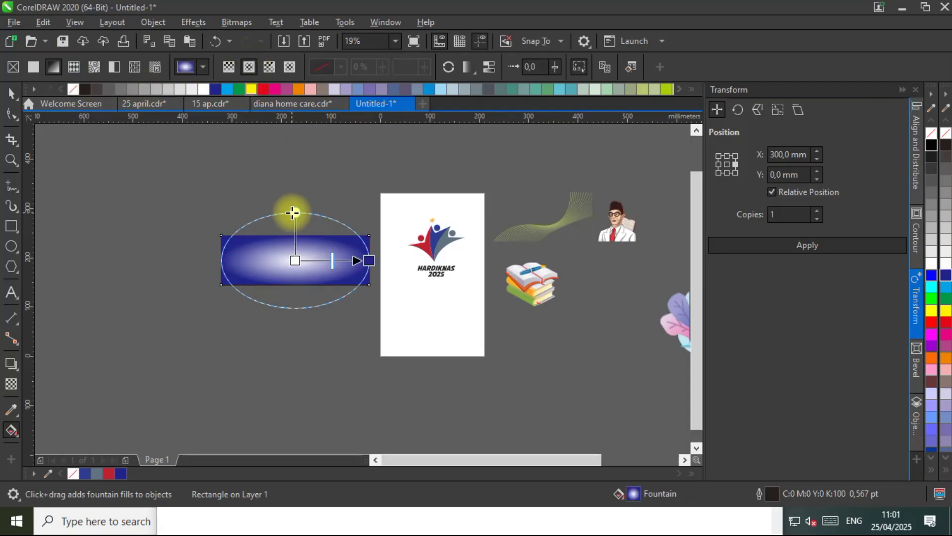
drag(369, 260, 379, 282)
click(402, 260)
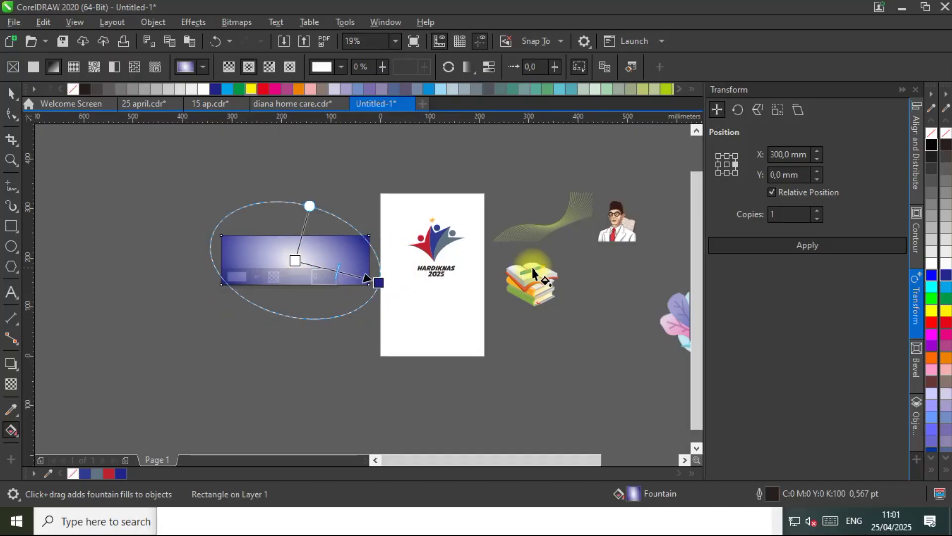
click(948, 286)
click(11, 93)
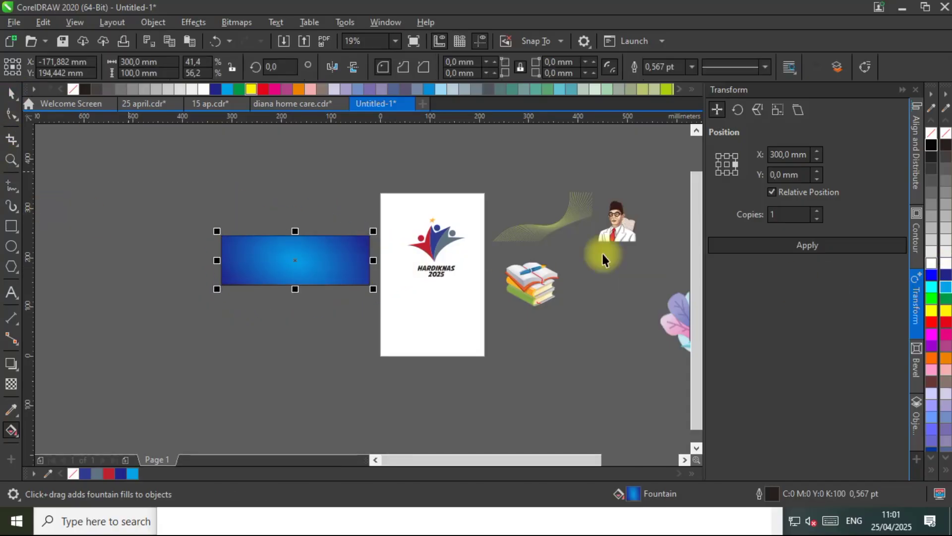
Remove the rectangle's outline and flatten a copy into a thin 19.7 mm bottom strip.
right_click(933, 135)
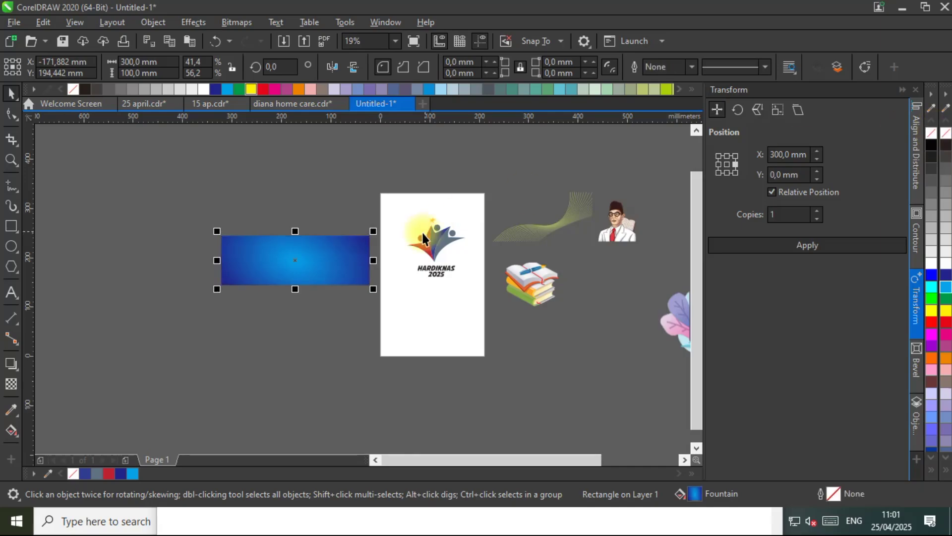
scroll(319, 262, up, 3)
drag(271, 208, 272, 287)
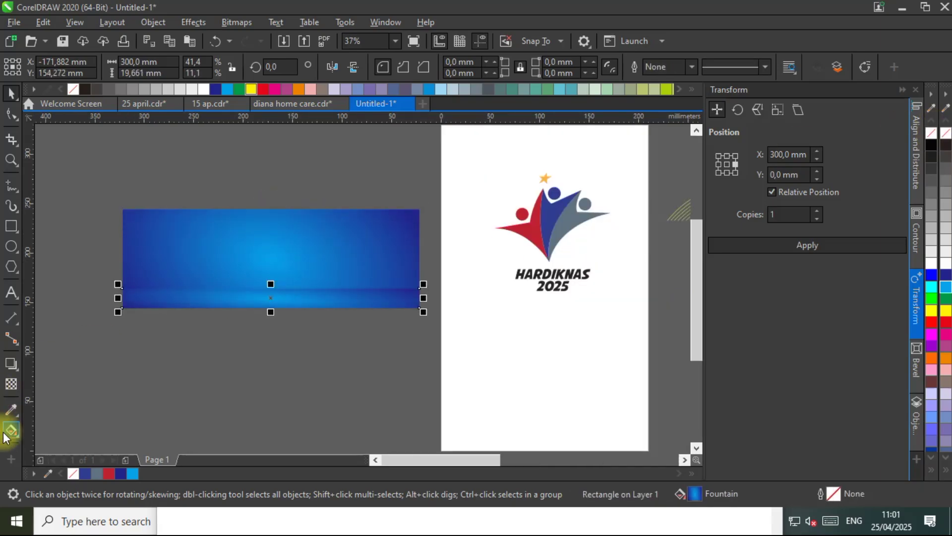
scroll(313, 335, down, 1)
scroll(323, 311, up, 1)
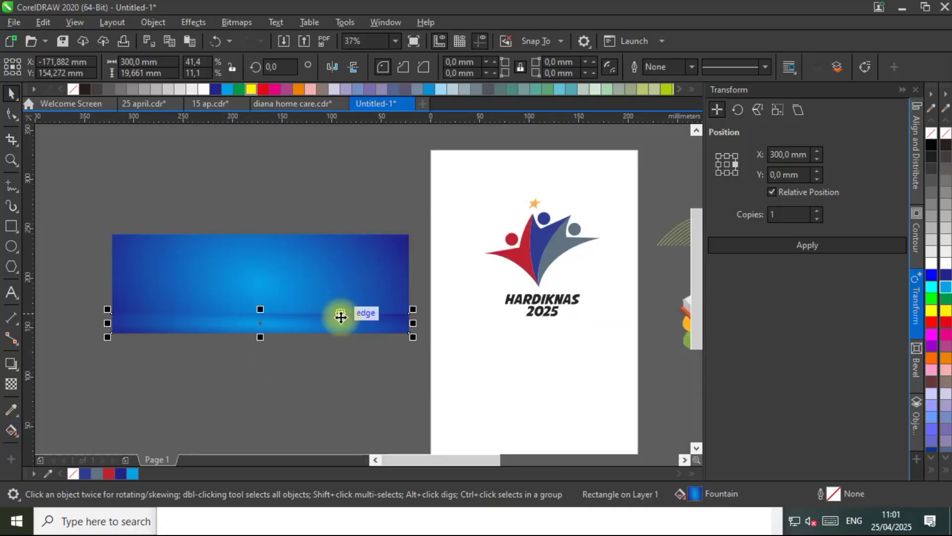
right_click(341, 317)
click(320, 361)
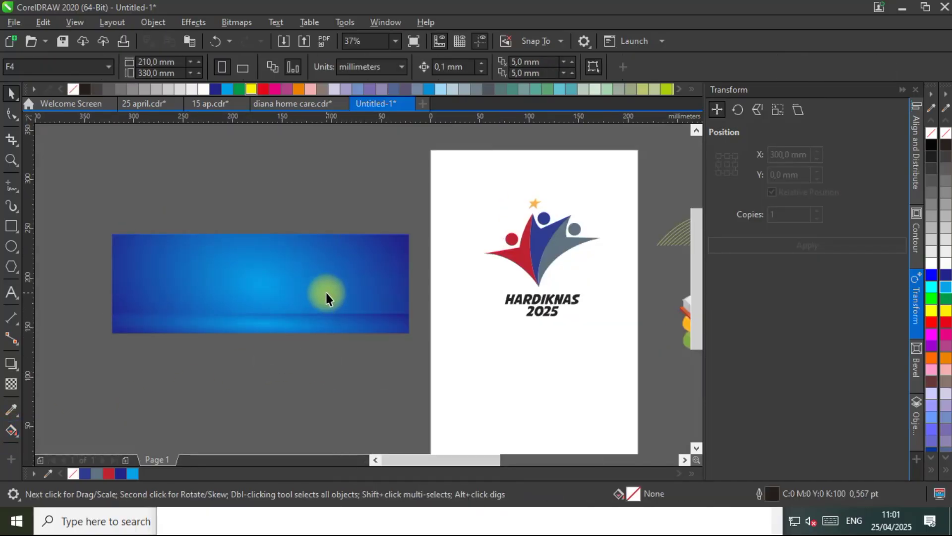
Drag the book-and-cap illustration onto the blue rectangle.
scroll(326, 293, down, 2)
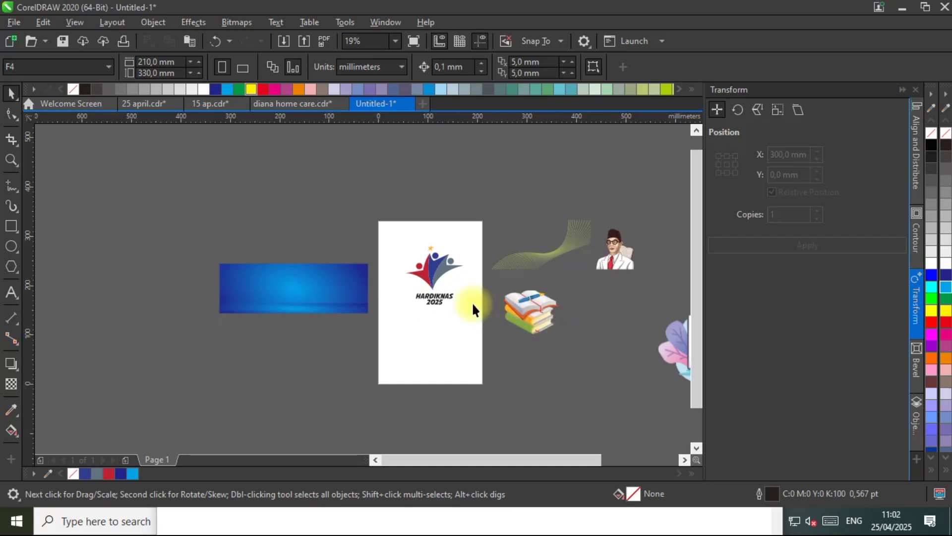
scroll(471, 302, down, 2)
click(591, 325)
drag(591, 325, 344, 296)
scroll(344, 295, up, 2)
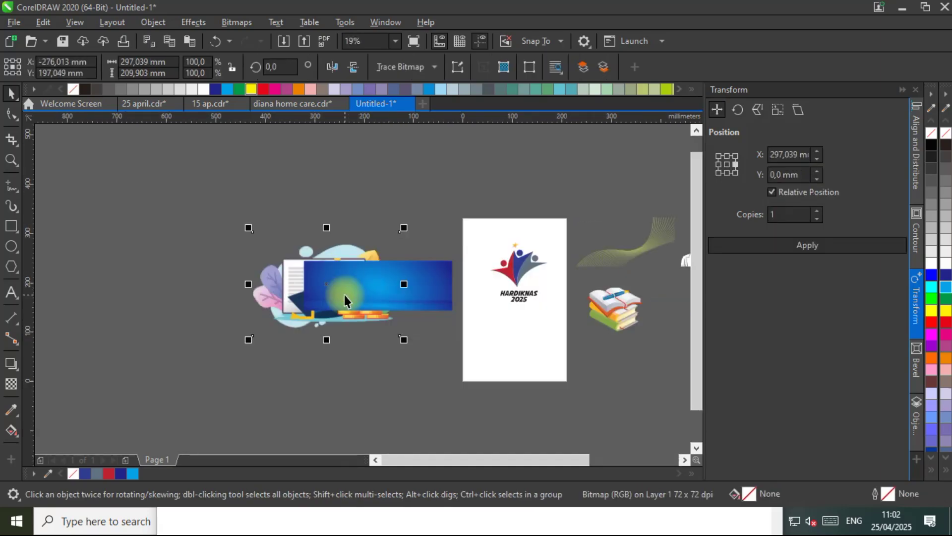
scroll(344, 293, up, 4)
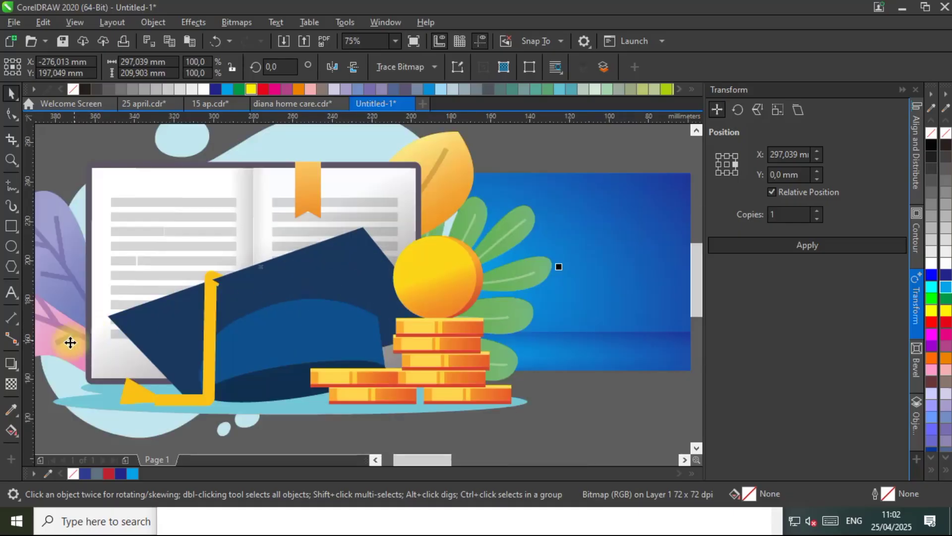
Give the illustration Uniform transparency of 80.
click(11, 384)
click(31, 68)
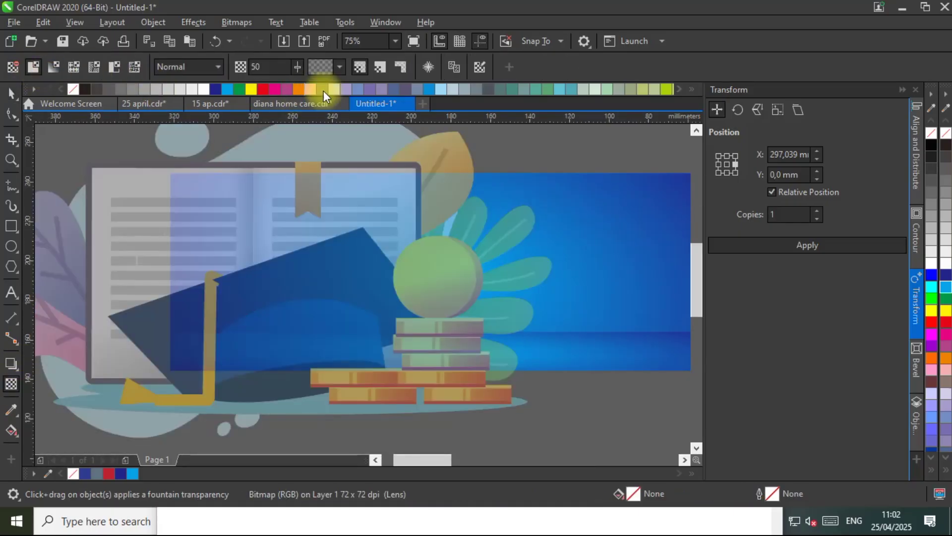
click(298, 67)
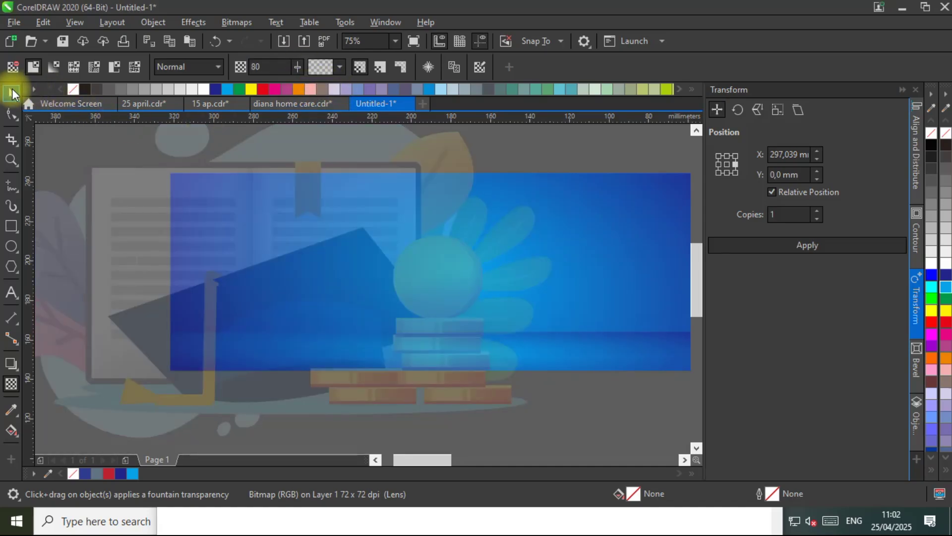
click(10, 93)
Scale the illustration to about 29.5% and position it in the banner's left part.
scroll(393, 227, down, 2)
drag(477, 355, 372, 304)
scroll(359, 278, up, 2)
drag(358, 261, 418, 261)
scroll(437, 280, up, 2)
scroll(438, 279, up, 2)
scroll(355, 283, down, 2)
scroll(319, 284, down, 2)
scroll(319, 283, down, 2)
scroll(291, 274, up, 2)
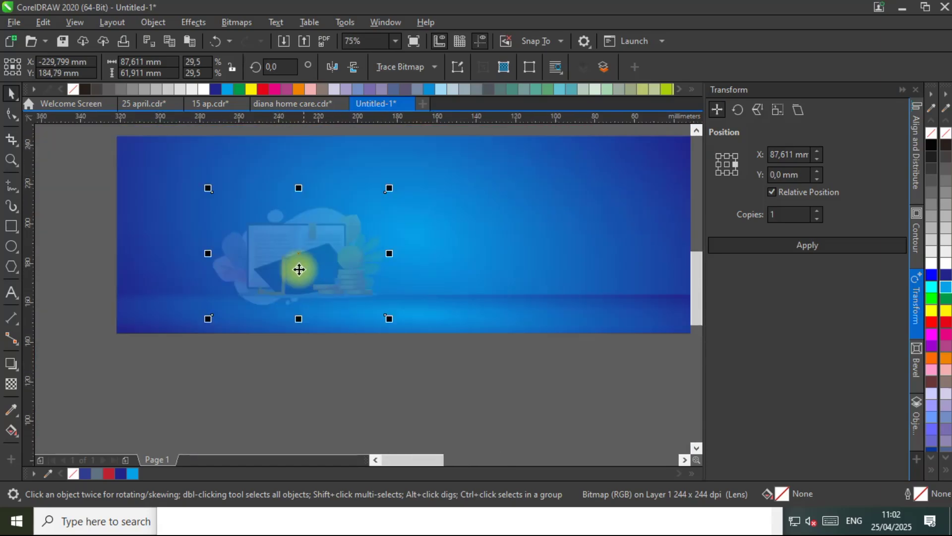
scroll(306, 270, down, 4)
scroll(338, 265, down, 2)
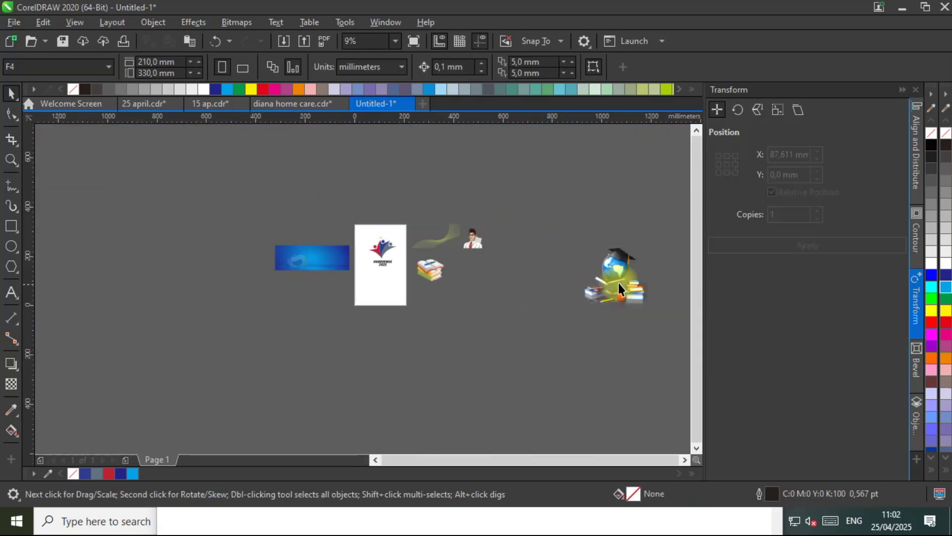
Place the globe-and-books illustration on the banner, scaled down and brought to front.
drag(627, 282, 364, 270)
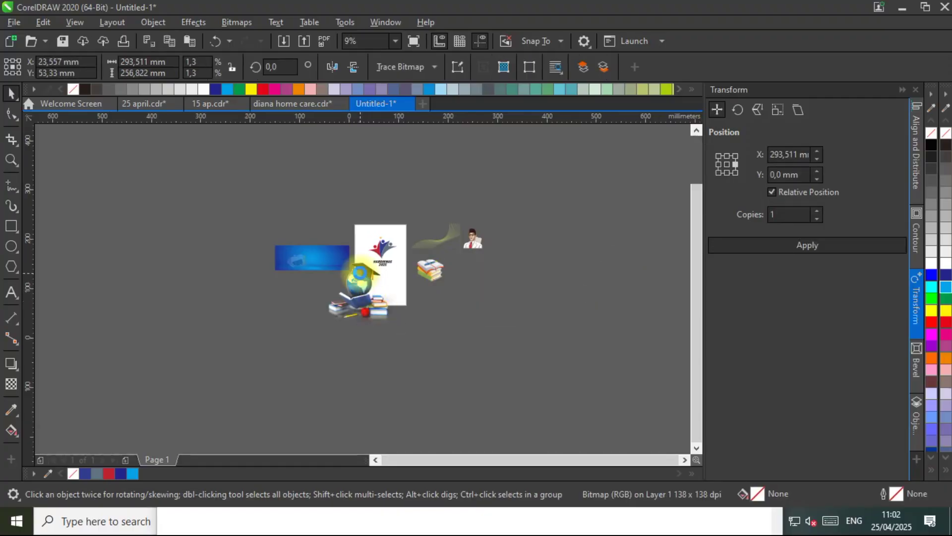
scroll(364, 271, up, 2)
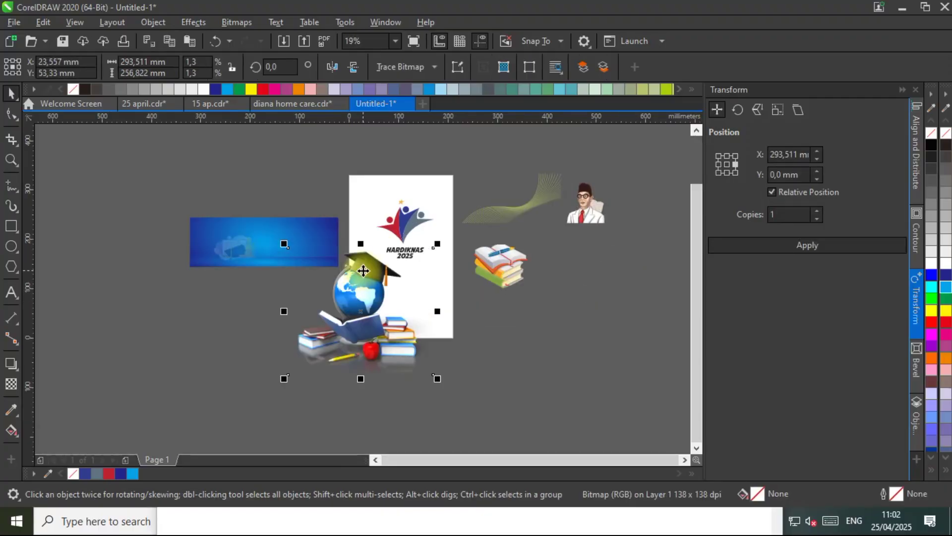
scroll(364, 271, up, 2)
drag(509, 220, 438, 329)
drag(350, 334, 188, 206)
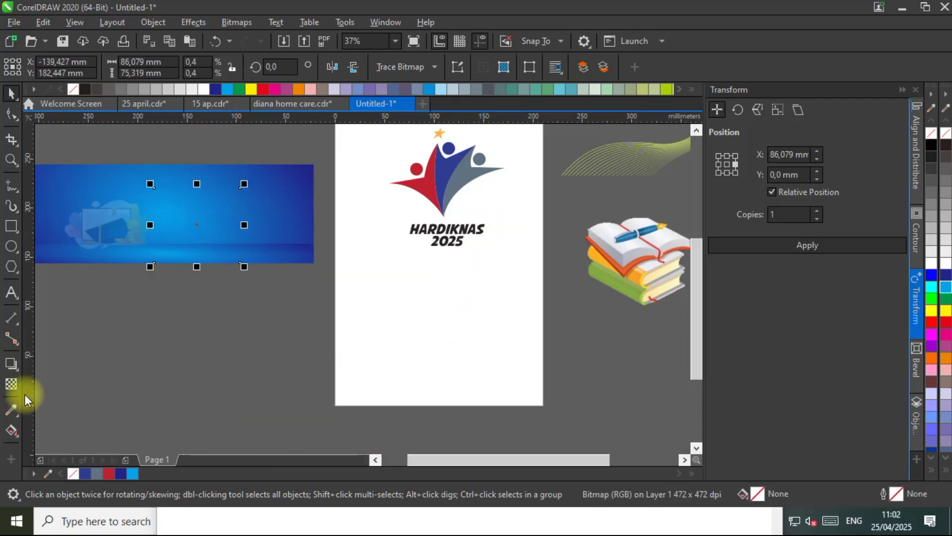
key(shift+Page_Up)
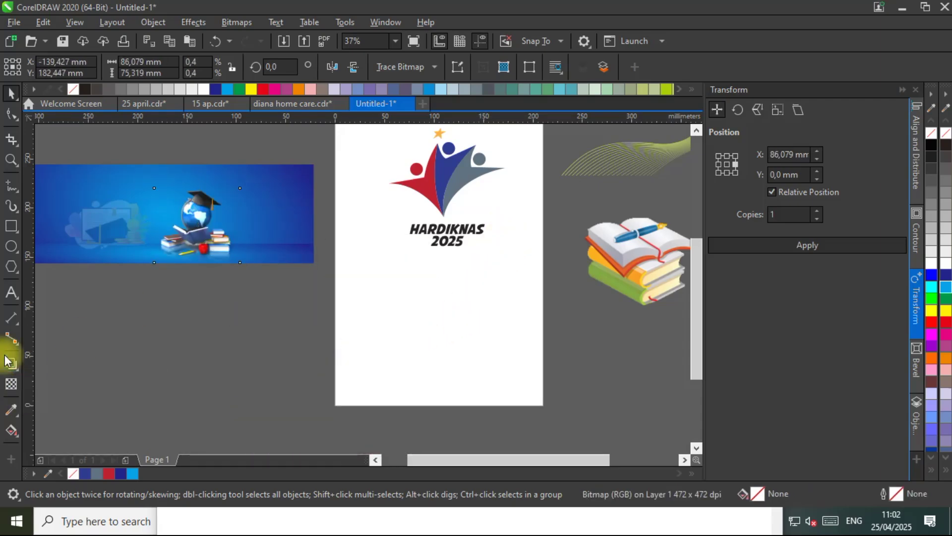
Give the globe illustration Uniform transparency of 70.
click(10, 362)
click(11, 384)
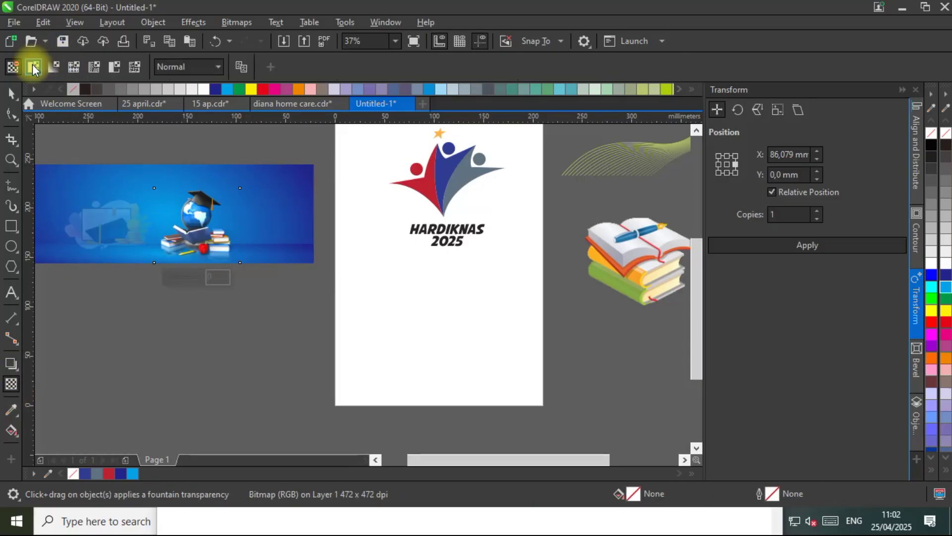
click(31, 66)
click(12, 91)
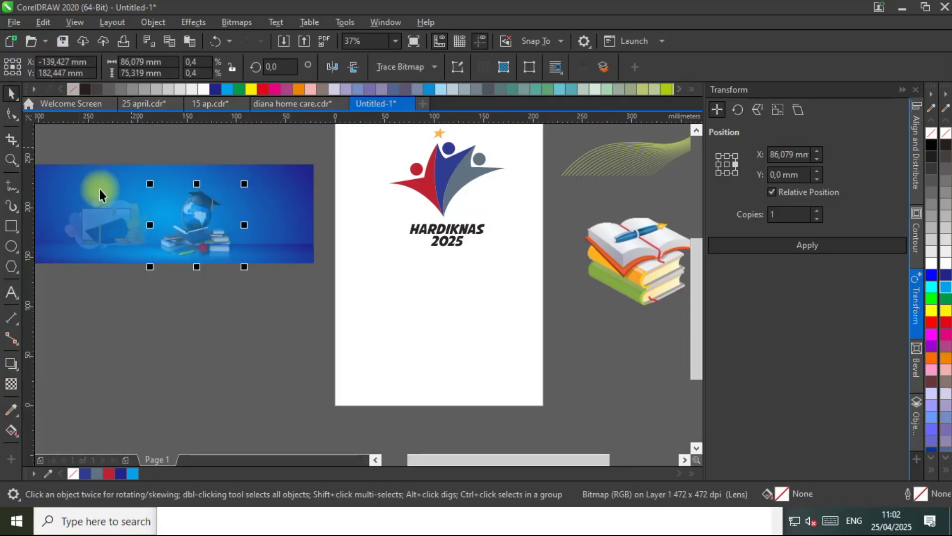
click(12, 385)
click(298, 67)
drag(300, 79, 310, 80)
Change the book-and-cap illustration's transparency from 80 to 70.
click(121, 223)
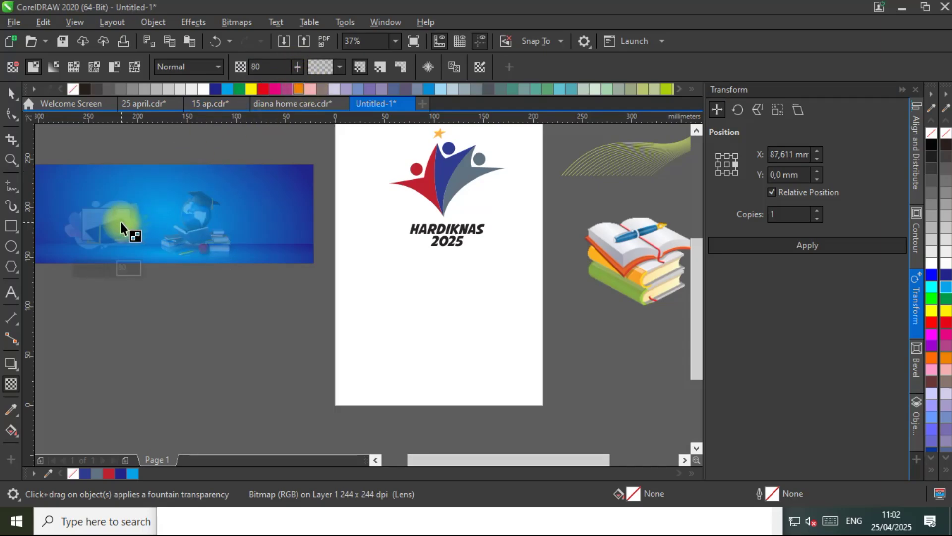
drag(269, 67, 219, 74)
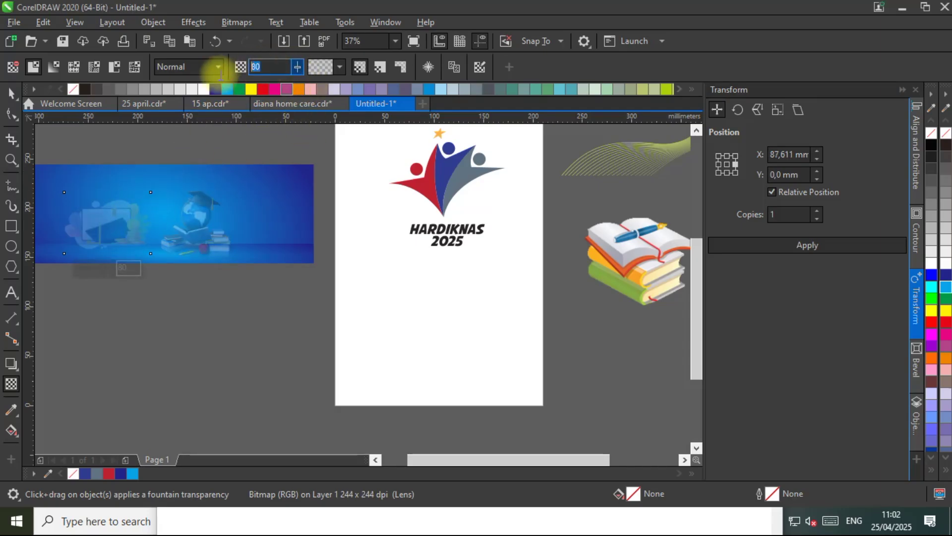
text(70)
key(Return)
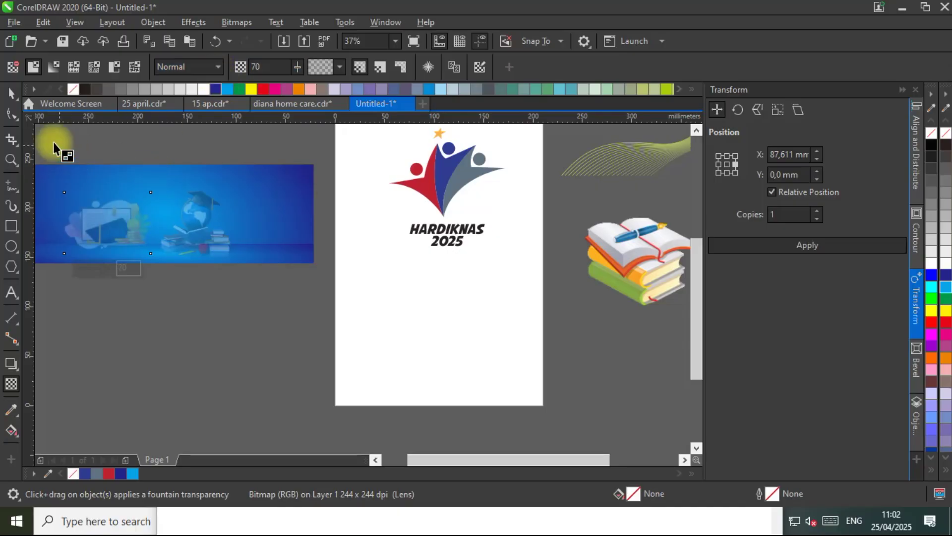
click(10, 93)
Select both illustrations and the blue banner, then deselect everything.
scroll(157, 226, up, 3)
click(238, 246)
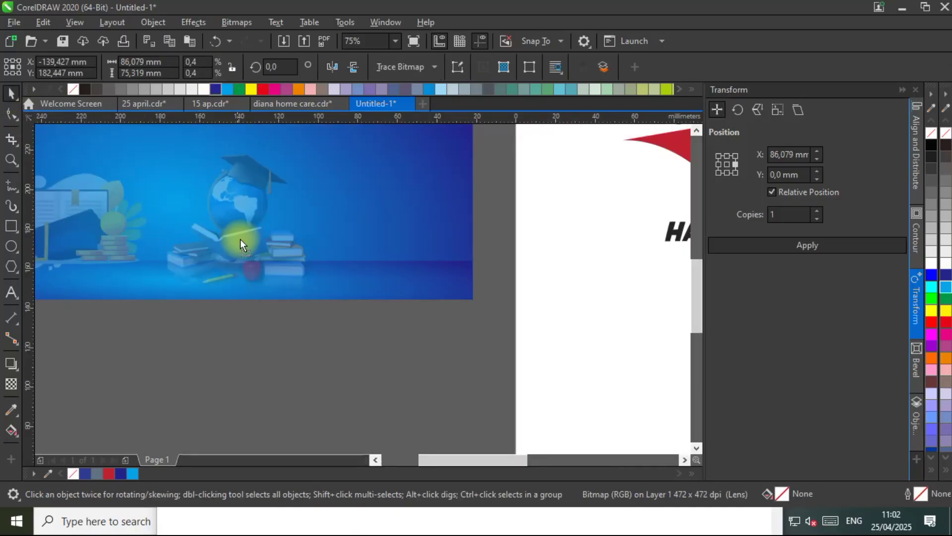
scroll(228, 230, down, 3)
shift+click(176, 240)
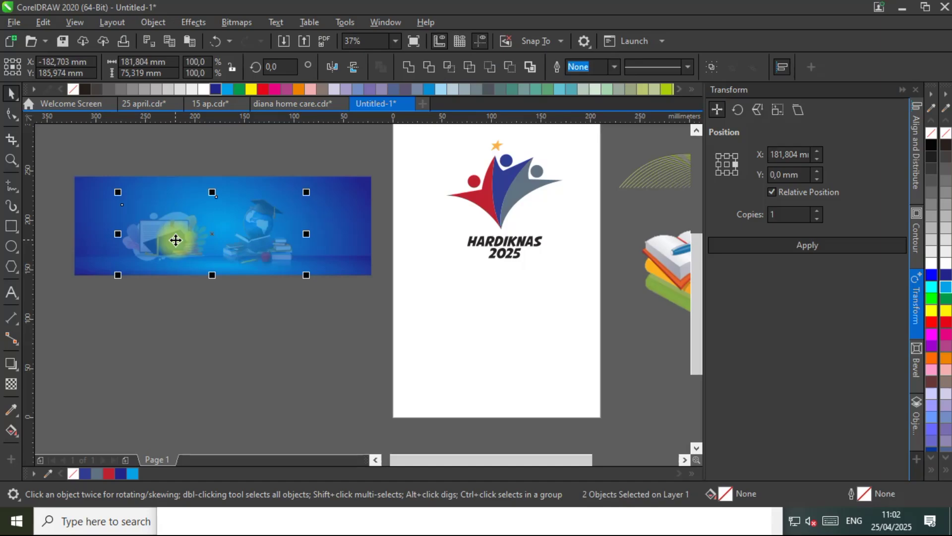
click(329, 221)
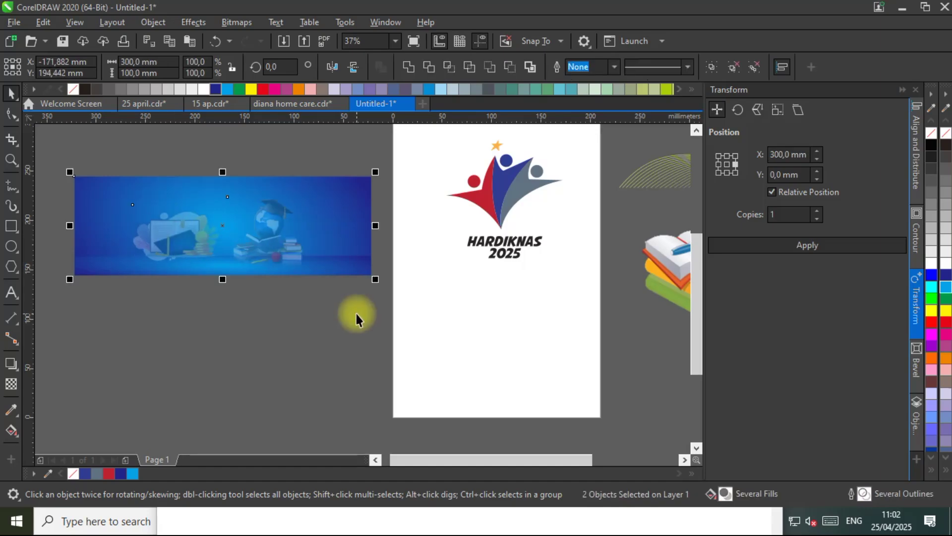
click(350, 290)
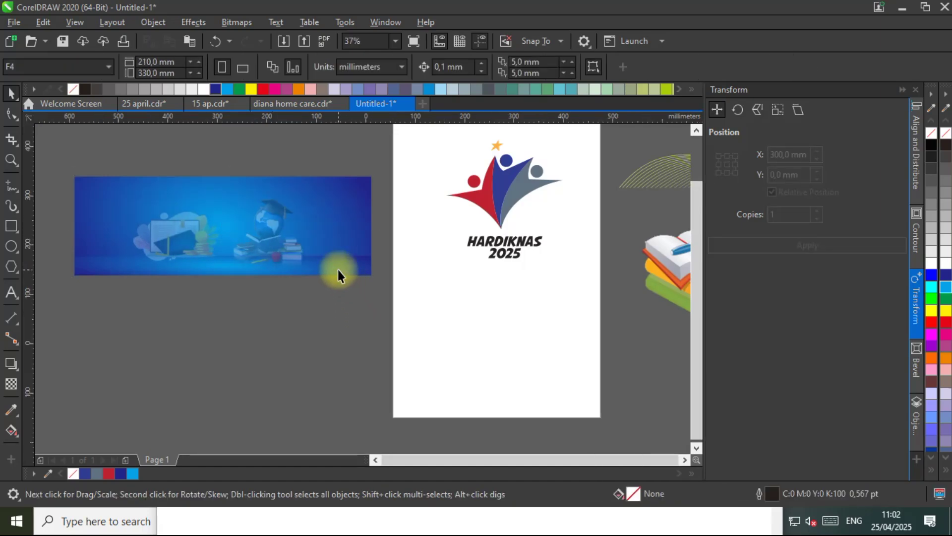
Narrow the blue gradient rectangle from 300 mm to about 89.3 mm at the banner's left end.
click(354, 236)
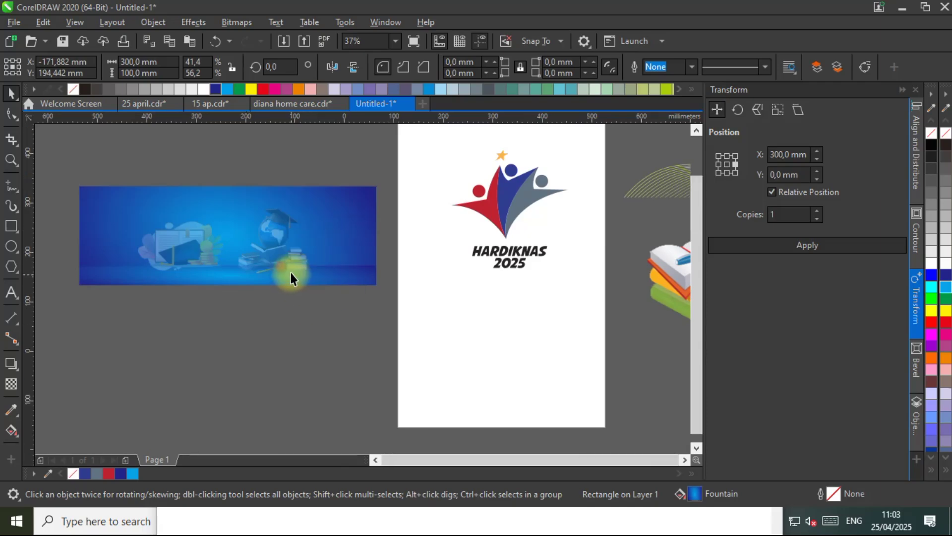
scroll(292, 272, down, 2)
scroll(267, 261, up, 2)
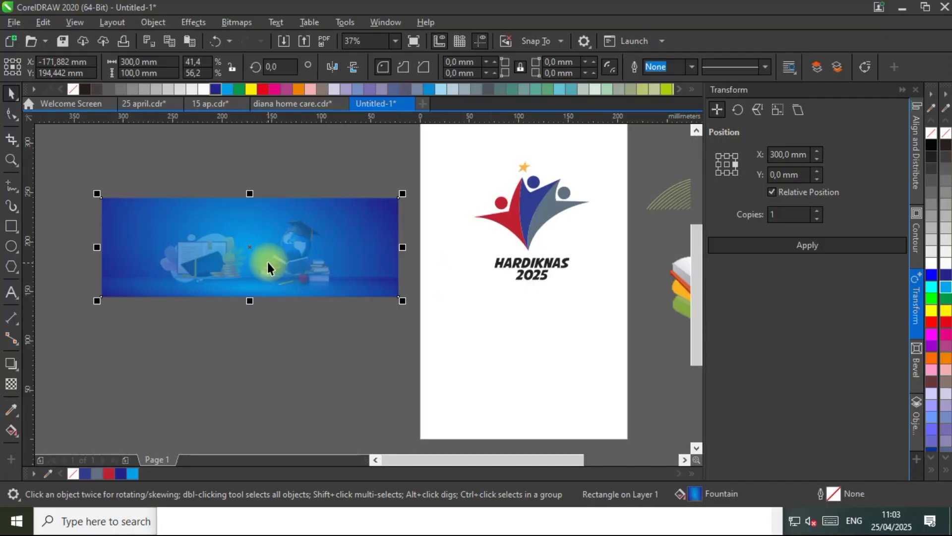
click(372, 244)
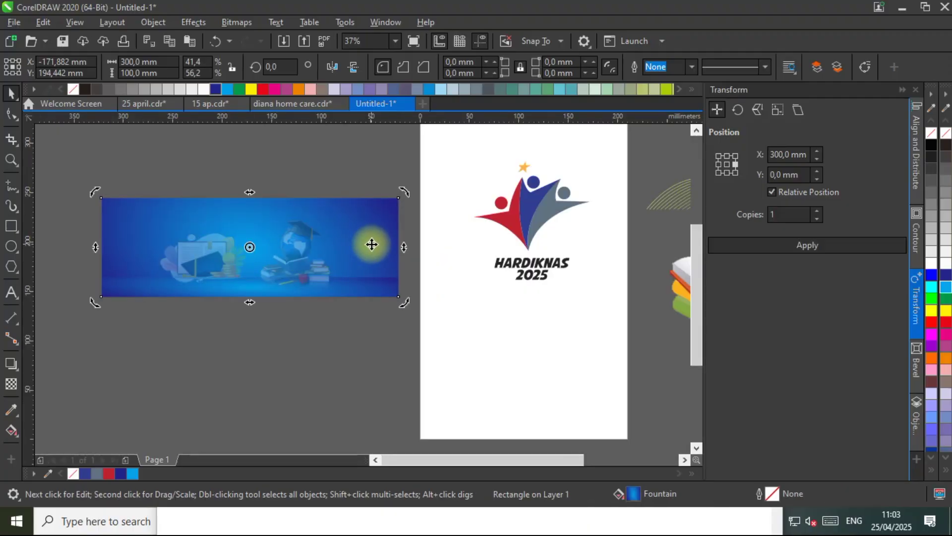
click(397, 255)
drag(402, 248, 191, 266)
Convert the narrowed gradient rectangle to curves.
right_click(143, 218)
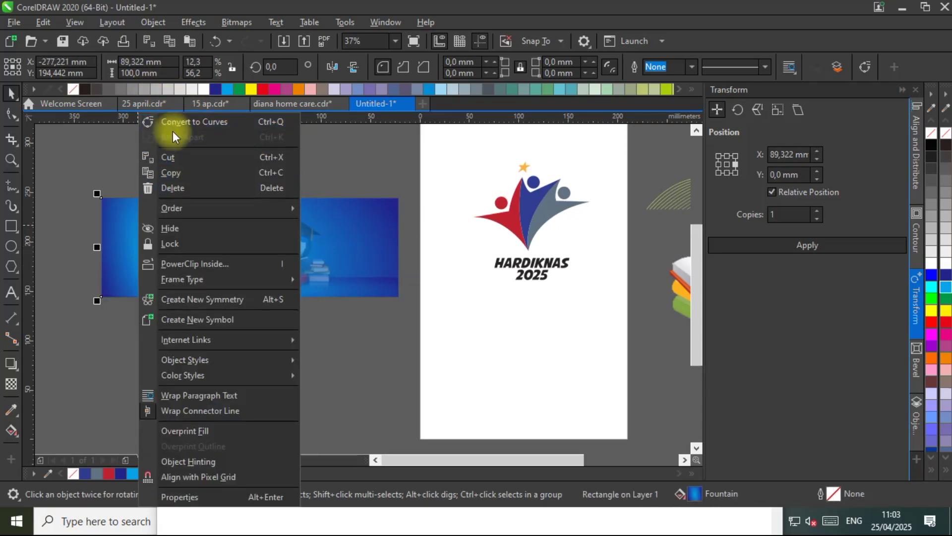
click(186, 124)
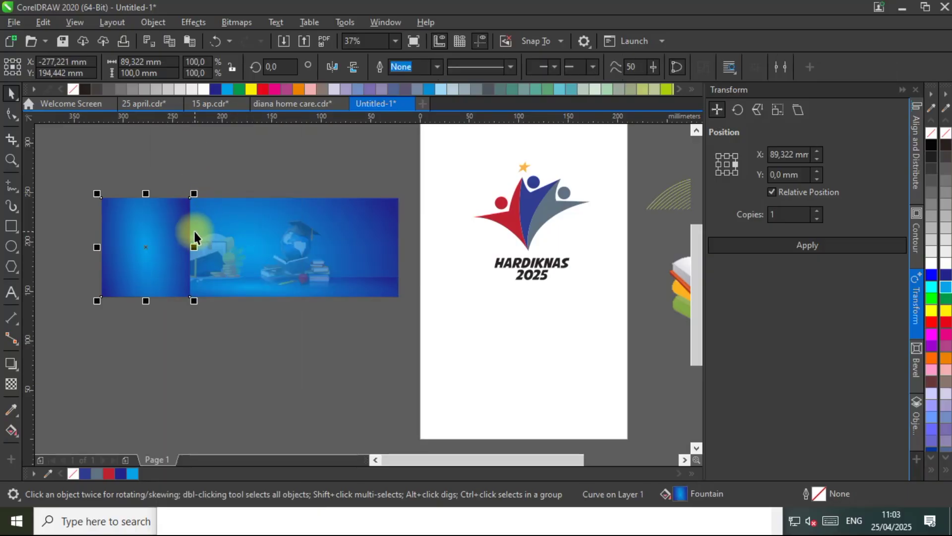
scroll(194, 229, down, 2)
scroll(221, 230, up, 2)
scroll(296, 253, down, 2)
Move the portrait below the banner's left side and mirror it horizontally.
drag(586, 216, 121, 241)
click(332, 66)
scroll(217, 316, up, 1)
scroll(235, 329, down, 1)
scroll(250, 297, down, 1)
scroll(254, 305, up, 2)
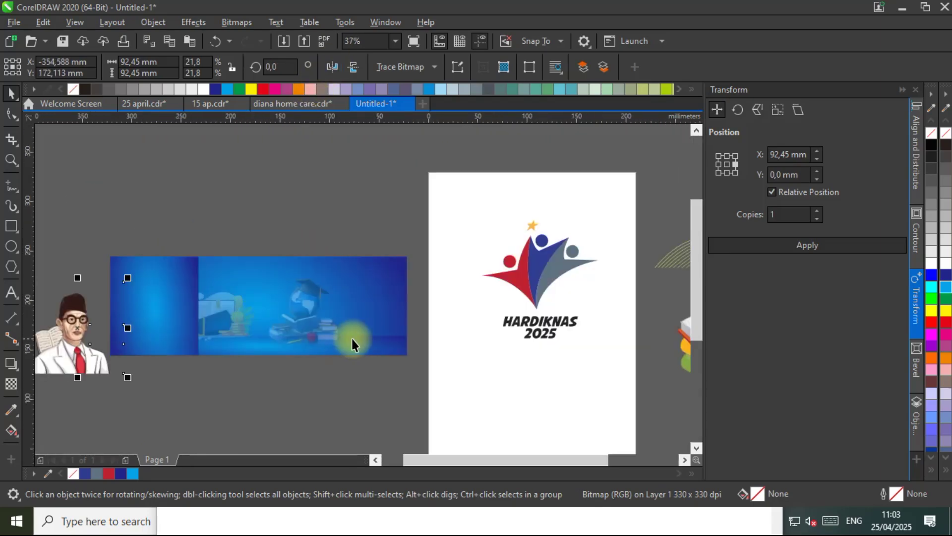
Lower the top edge of the thin strip along the banner's bottom.
click(373, 341)
scroll(318, 340, up, 2)
drag(196, 326, 199, 349)
Intersect the illustration group with the banner background, then deselect.
click(271, 297)
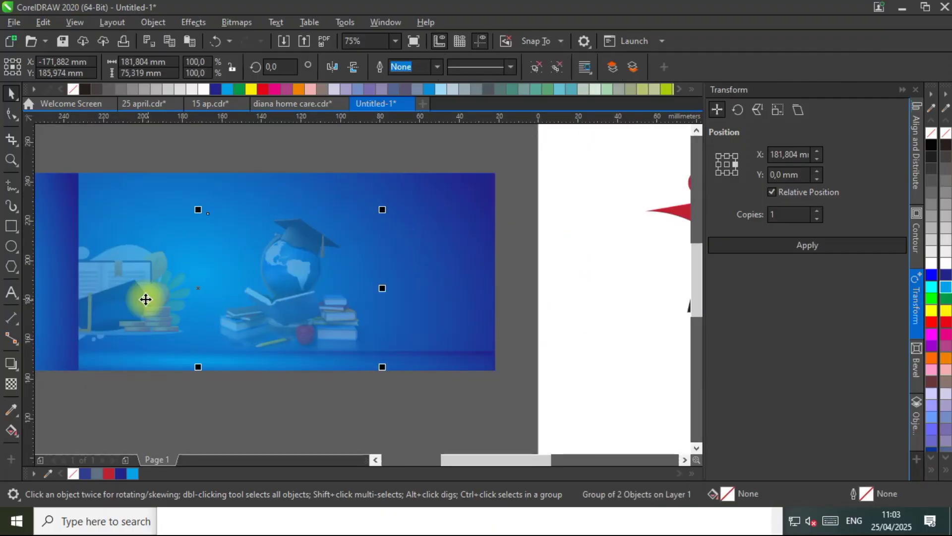
key(Escape)
click(274, 299)
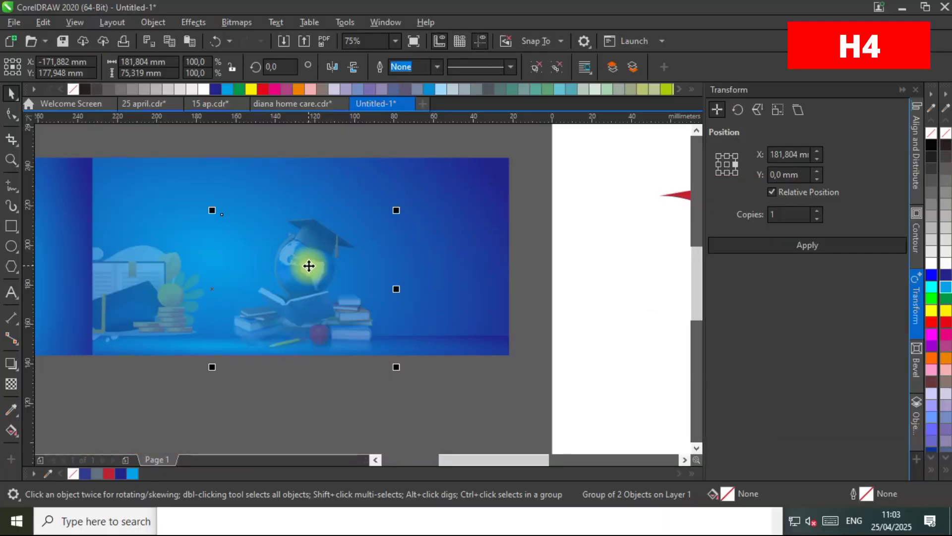
drag(308, 266, 308, 272)
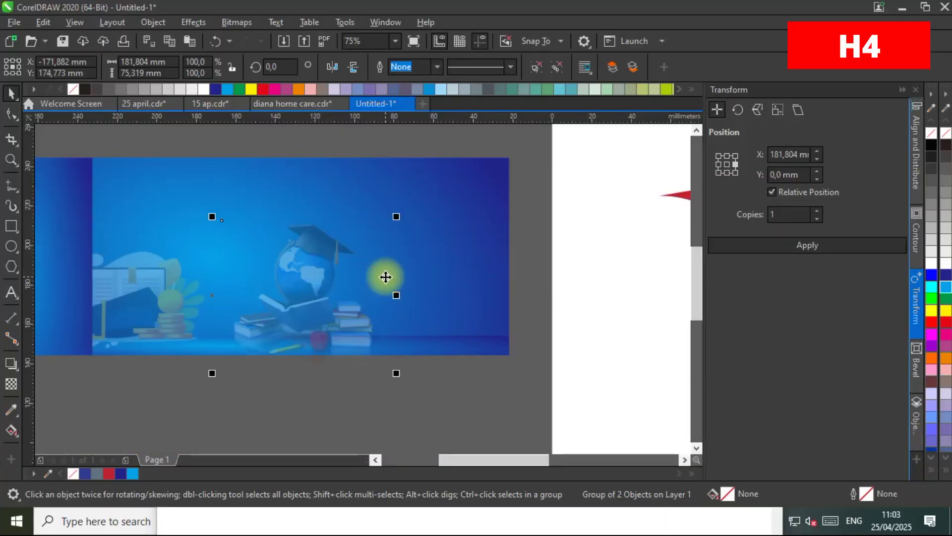
shift+click(463, 219)
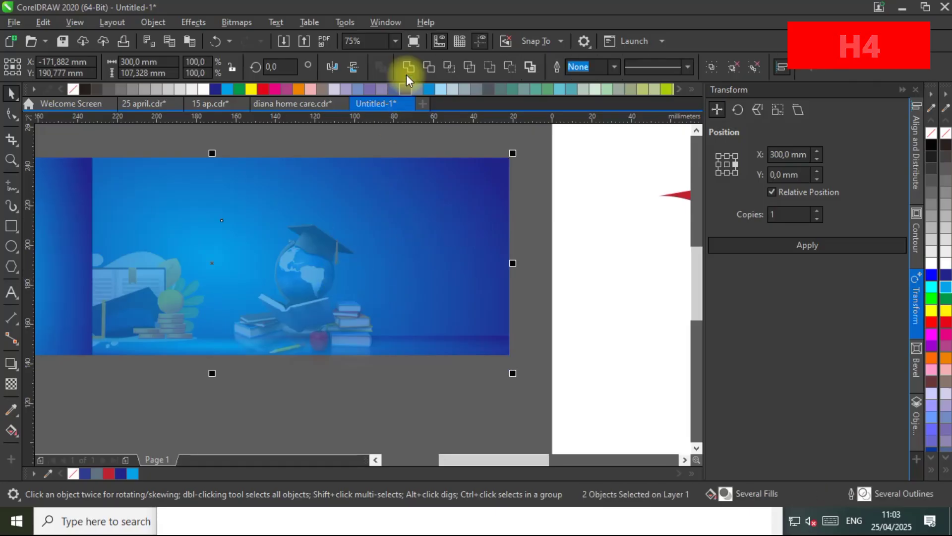
click(448, 68)
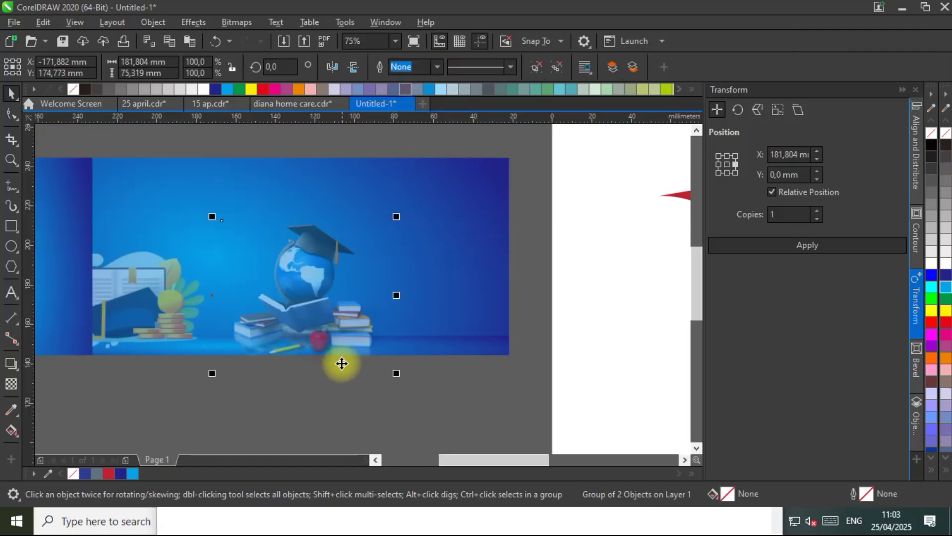
scroll(342, 363, down, 2)
click(319, 367)
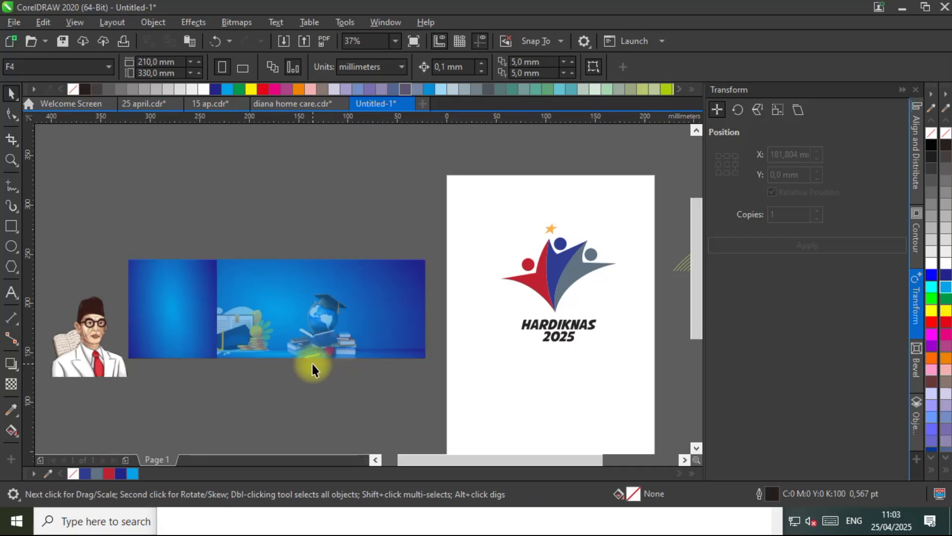
Move the intersected illustration group above the banner and select the left gradient panel.
click(311, 367)
drag(304, 365, 313, 219)
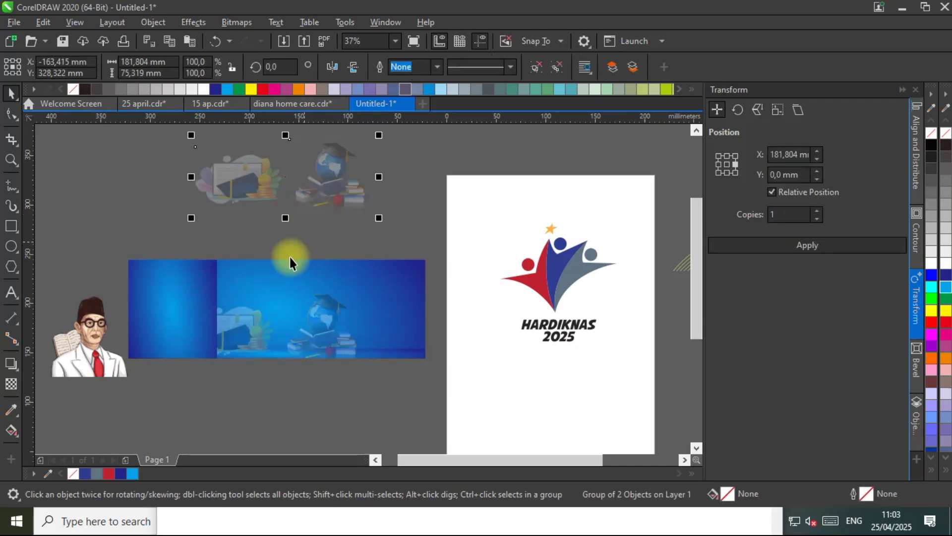
click(173, 327)
scroll(228, 311, up, 2)
scroll(227, 311, down, 2)
right_click(228, 311)
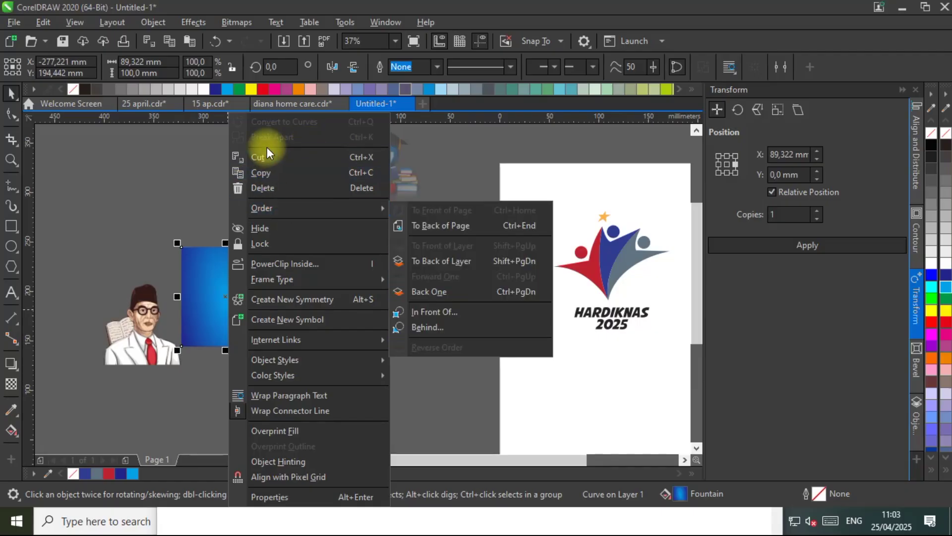
click(209, 271)
Reshape the left panel into a triangle by deleting its bottom-right node and pulling points down.
key(F10)
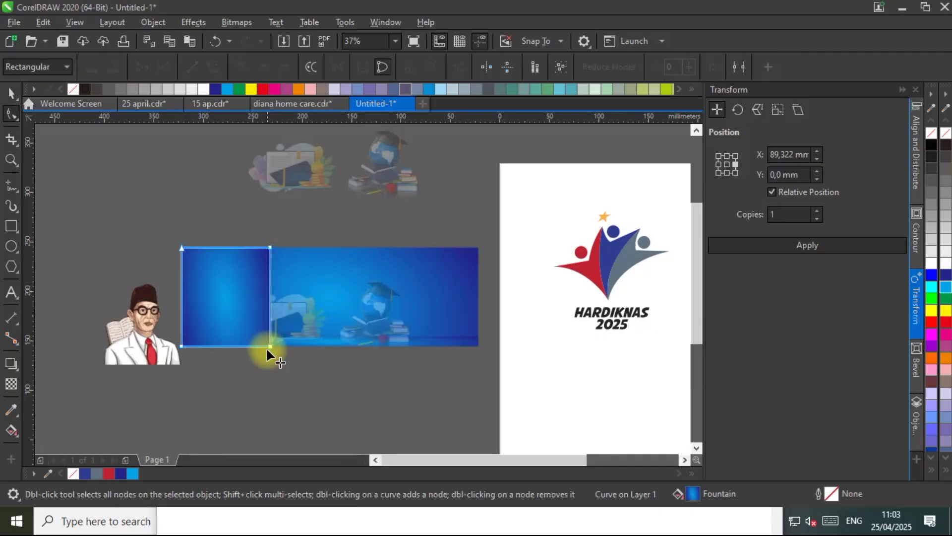
double_click(269, 346)
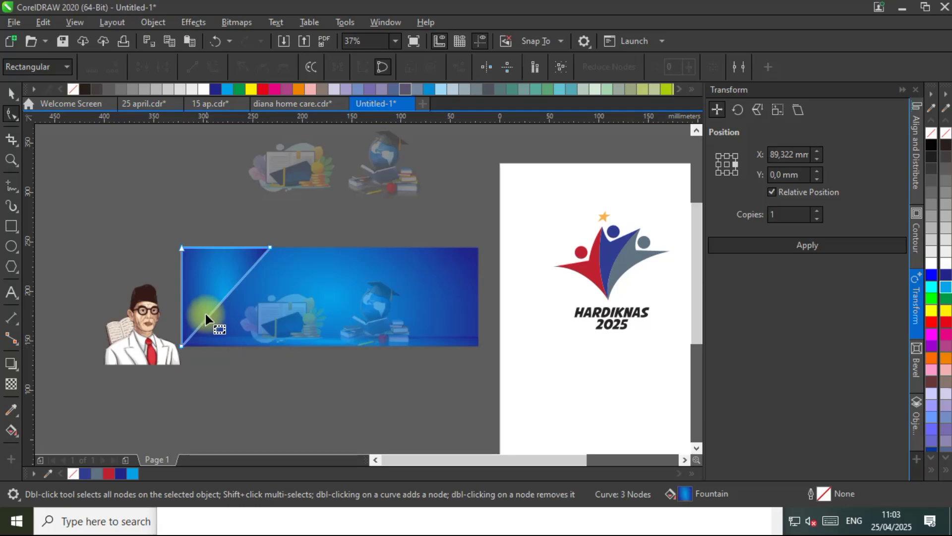
click(226, 248)
drag(267, 245, 256, 277)
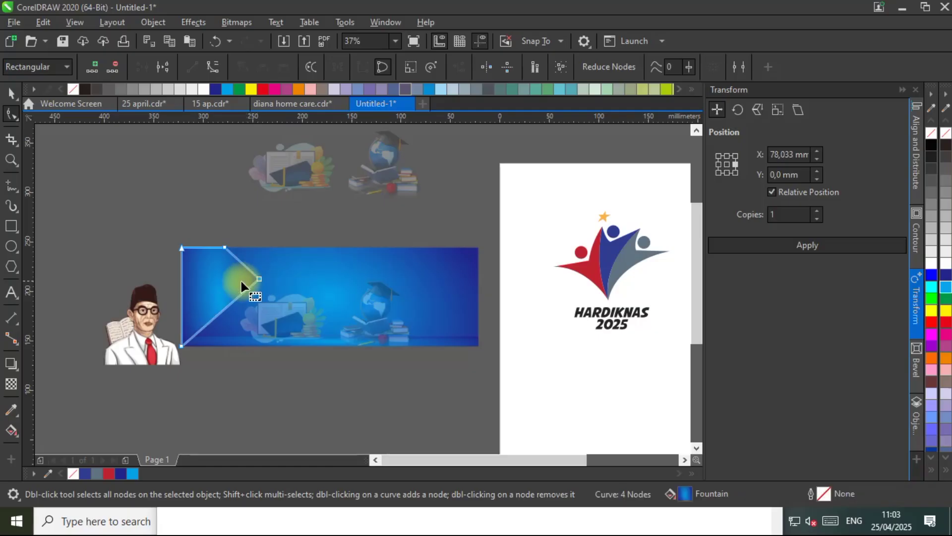
click(11, 93)
scroll(262, 347, up, 3)
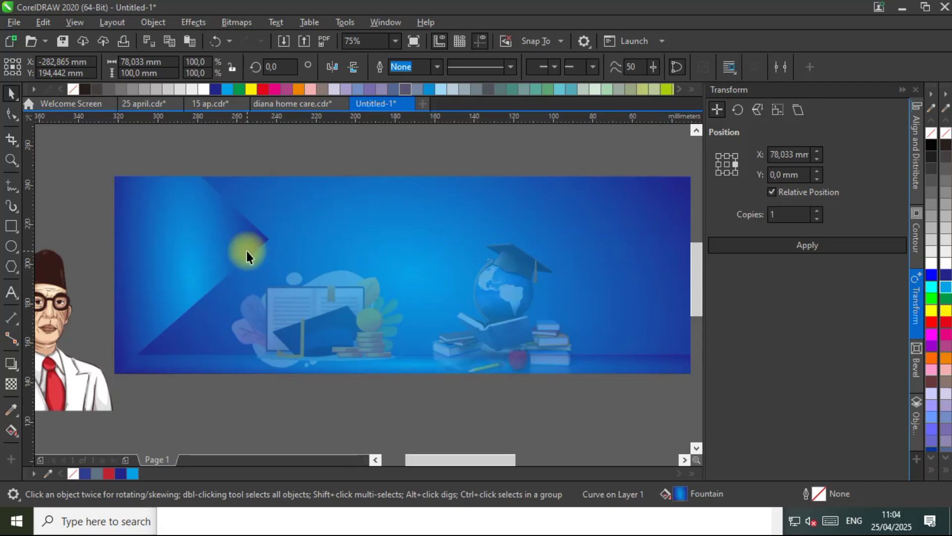
key(F10)
drag(267, 241, 249, 251)
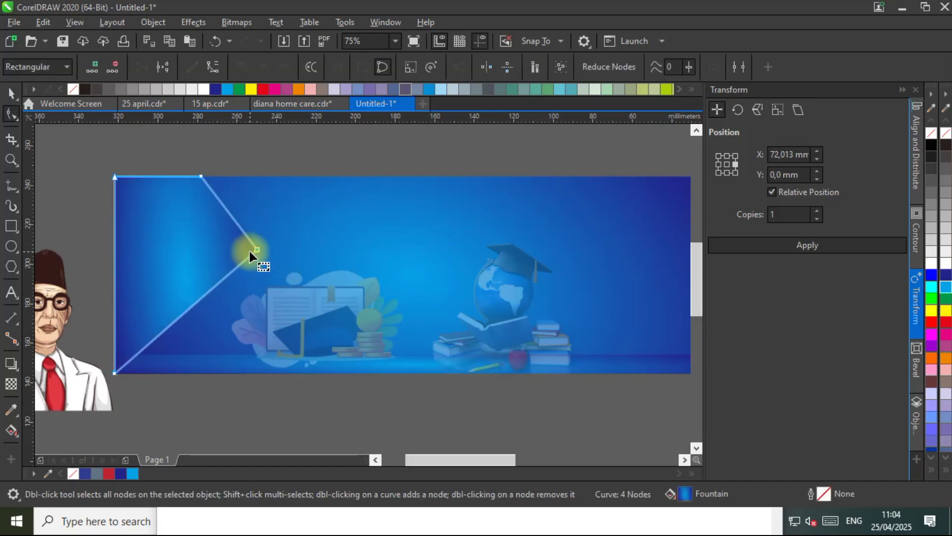
click(11, 93)
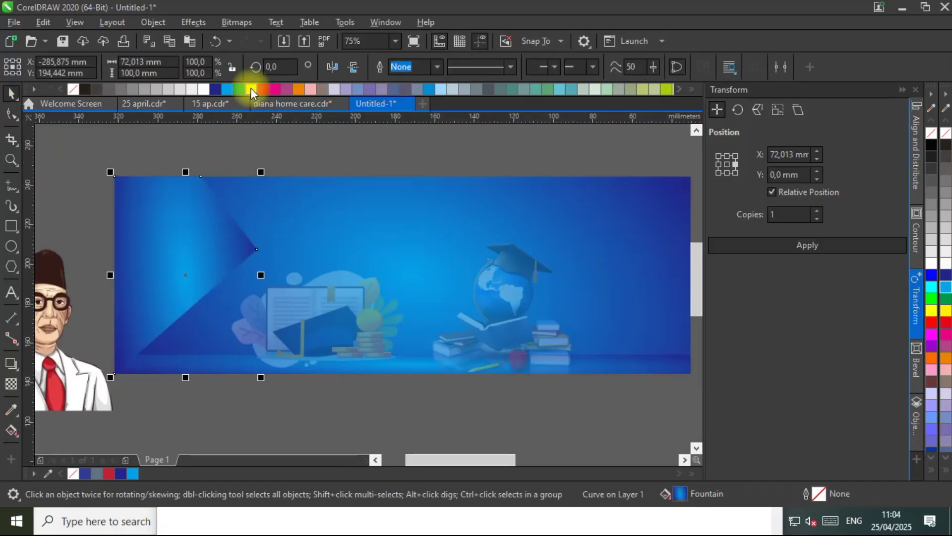
Fill the triangle solid yellow and drag its right point down into a pointed wedge.
click(252, 89)
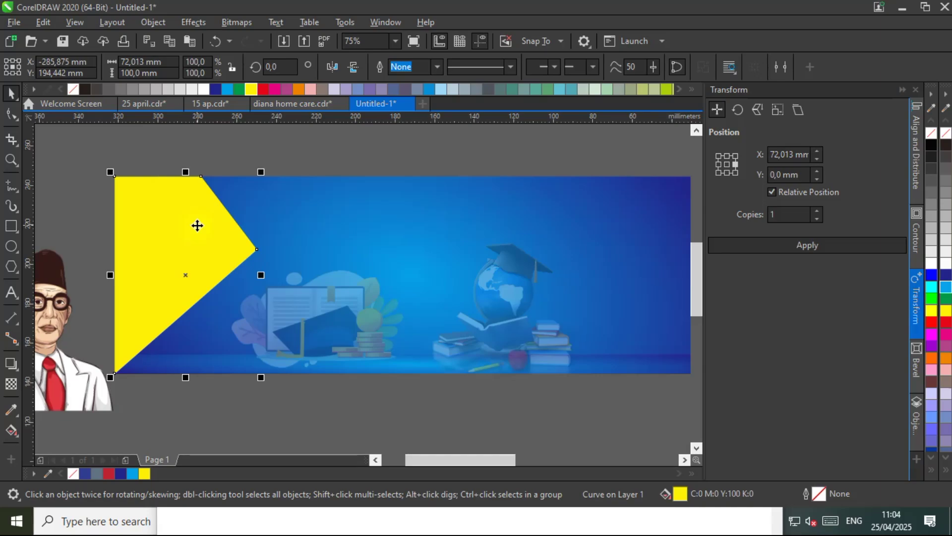
key(F10)
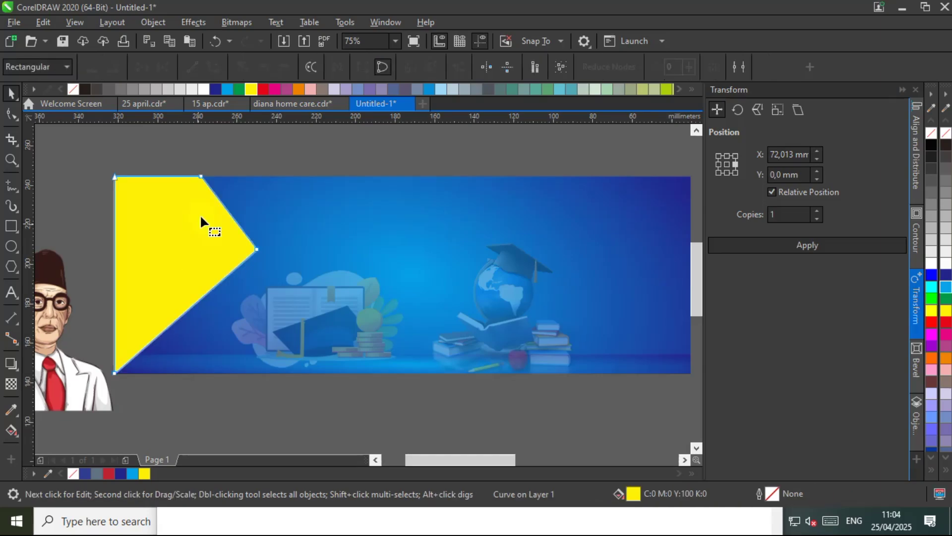
click(12, 93)
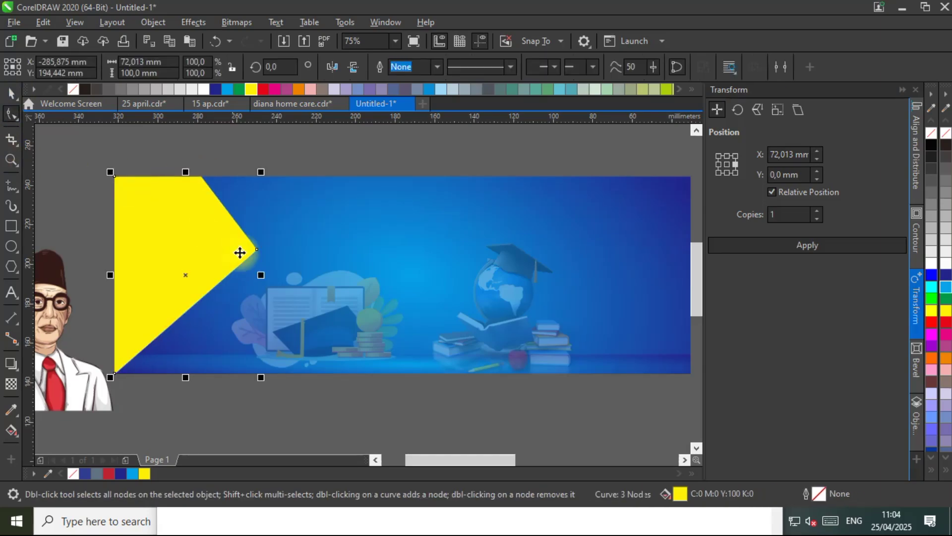
click(221, 259)
double_click(224, 262)
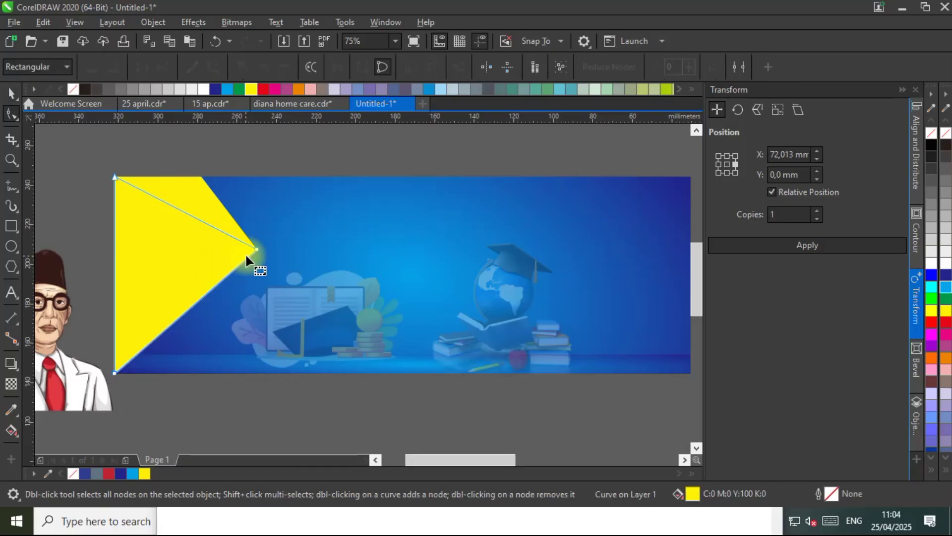
drag(257, 248, 220, 336)
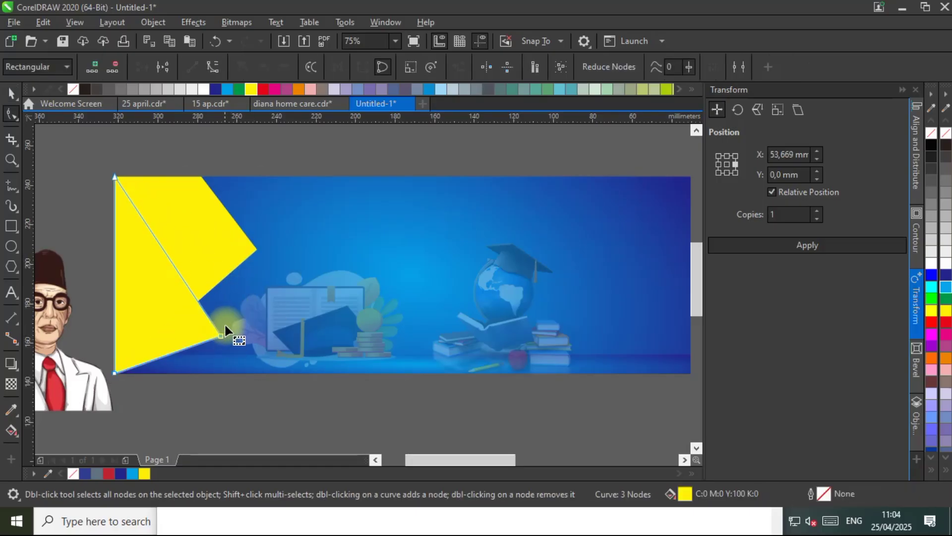
click(11, 93)
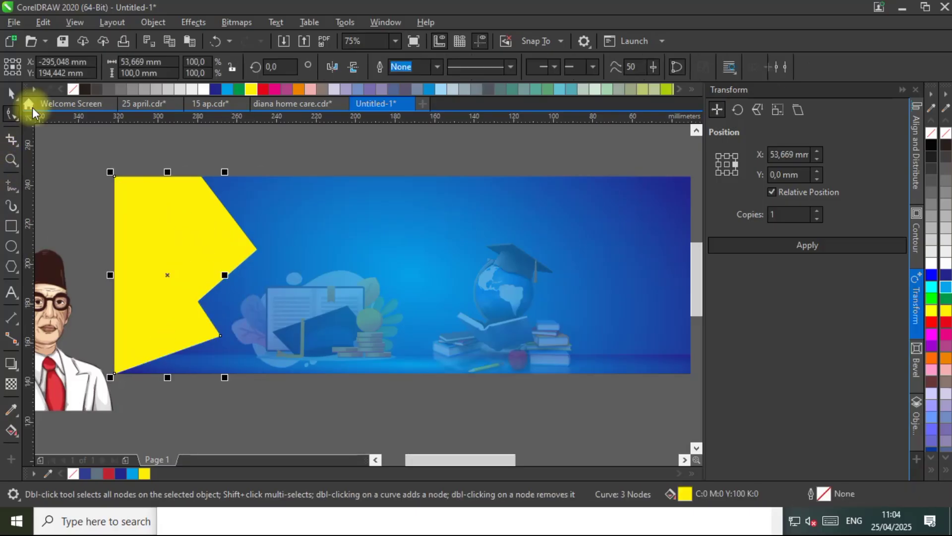
click(947, 360)
click(11, 384)
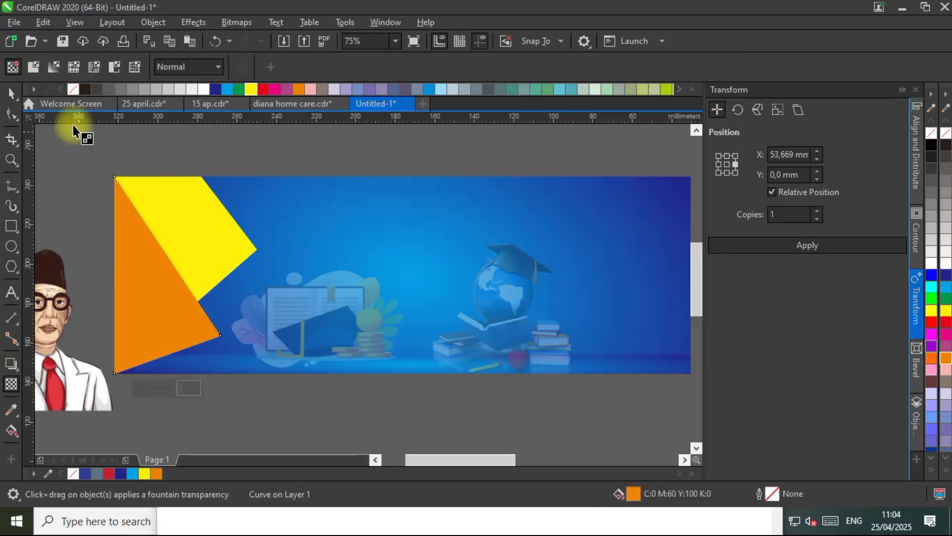
click(32, 70)
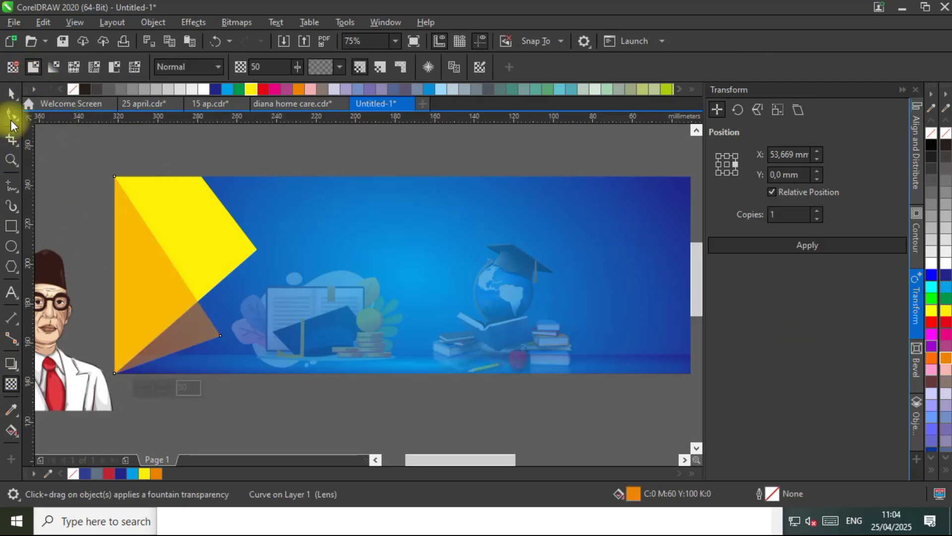
key(ctrl+z)
click(10, 93)
scroll(571, 88, down, 5)
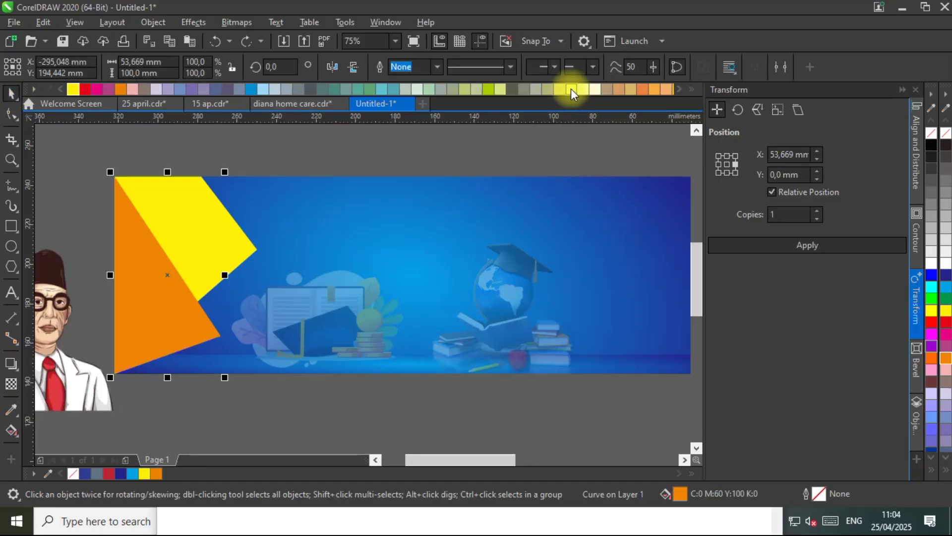
scroll(571, 90, up, 3)
click(358, 89)
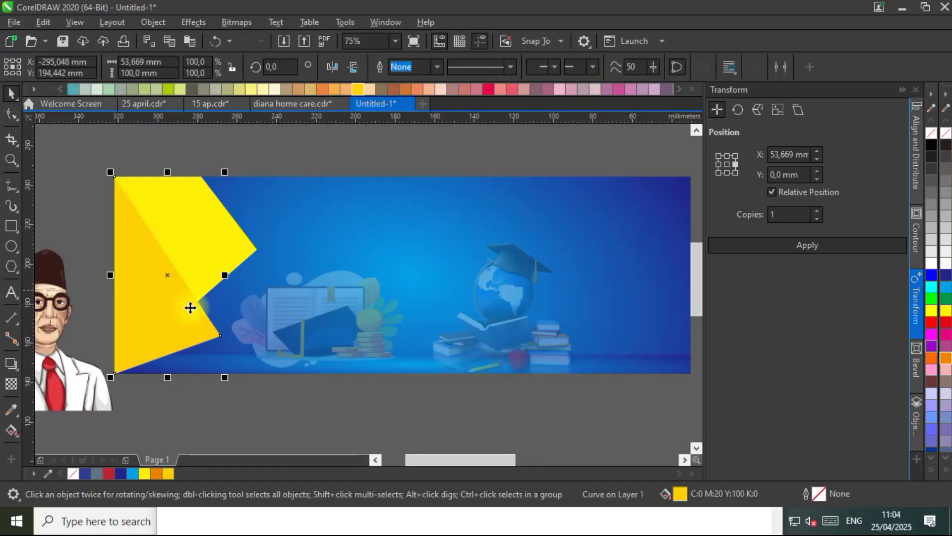
scroll(297, 249, down, 1)
click(308, 208)
scroll(267, 279, up, 1)
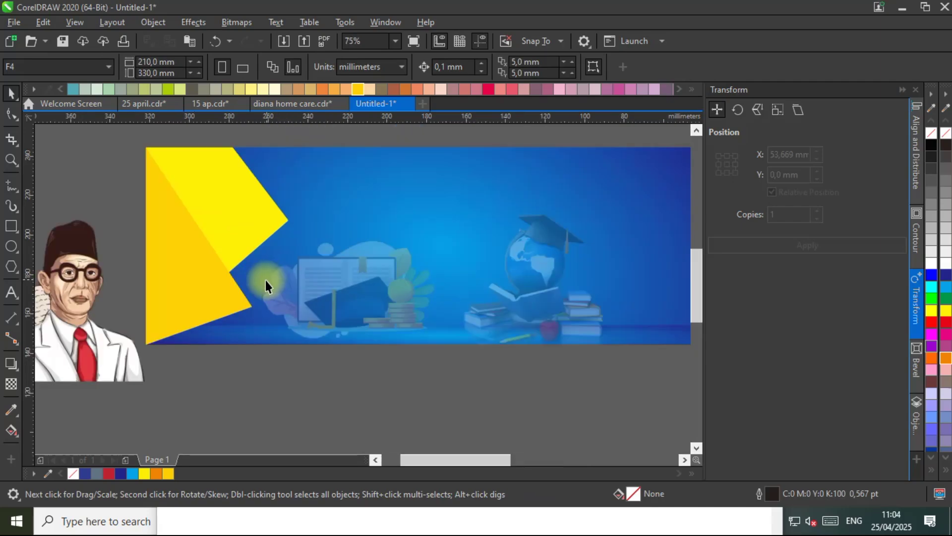
click(104, 352)
scroll(203, 275, down, 2)
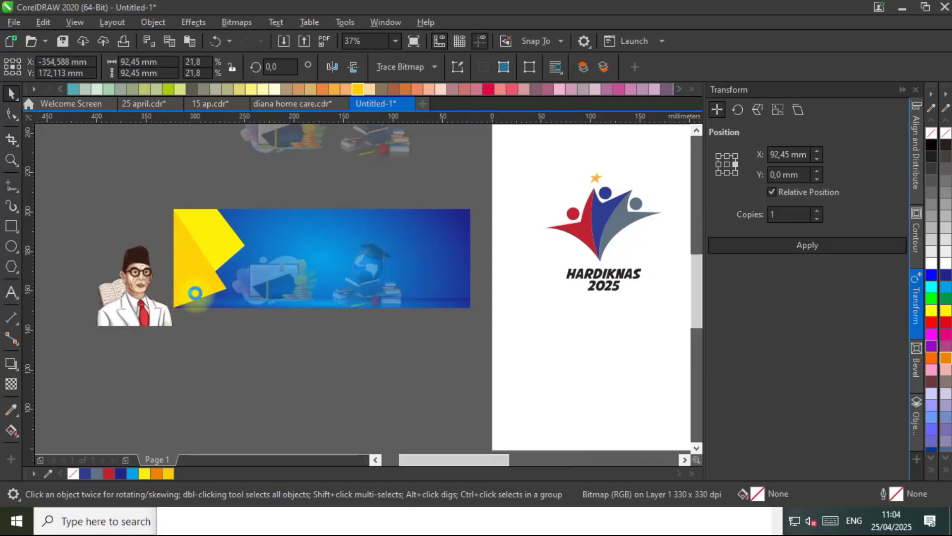
Move the portrait onto the banner's left end over the yellow triangle.
scroll(228, 262, up, 2)
click(223, 257)
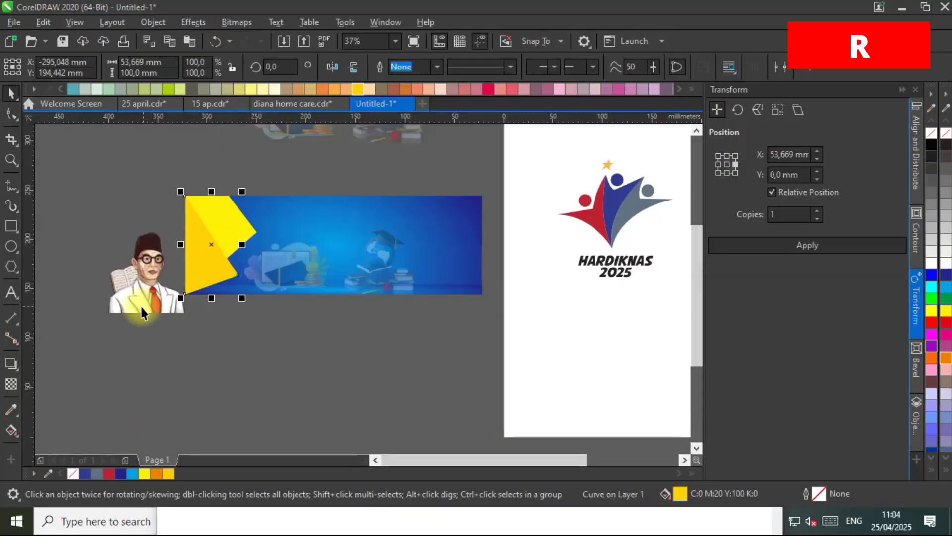
click(141, 305)
mouse_move(106, 314)
mouse_down()
mouse_move(192, 280)
mouse_move(186, 293)
mouse_up()
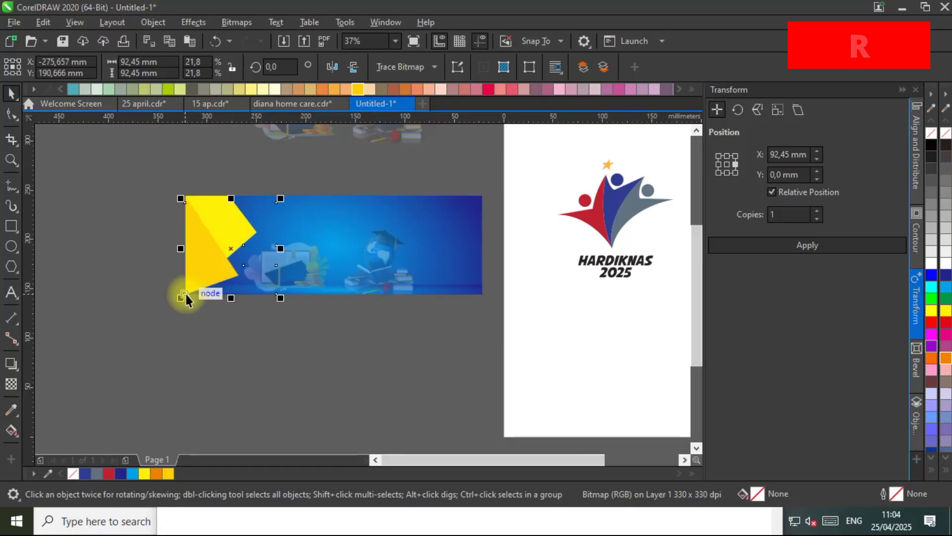
scroll(257, 212, up, 2)
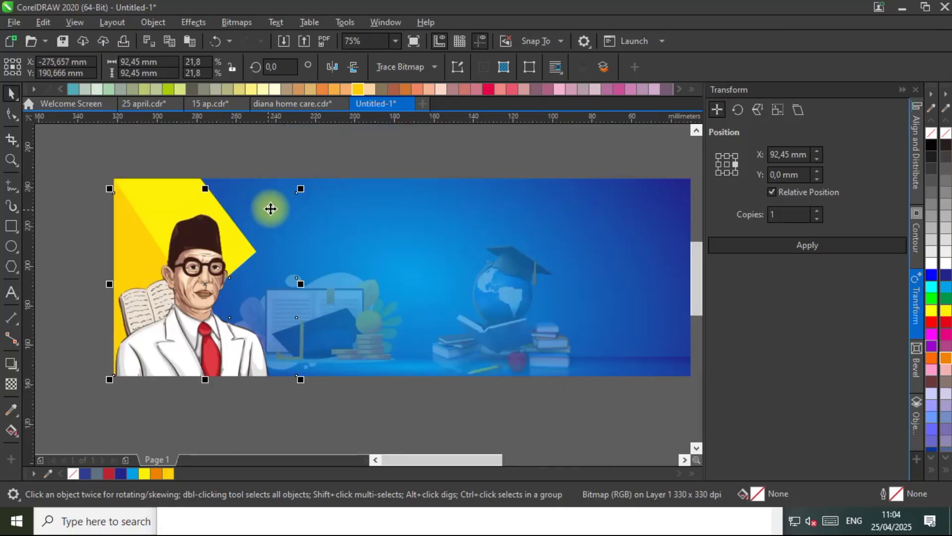
scroll(229, 211, down, 2)
Shrink the HARDIKNAS 2025 logo to about 29.3% and place it in the banner's top-right corner.
click(591, 218)
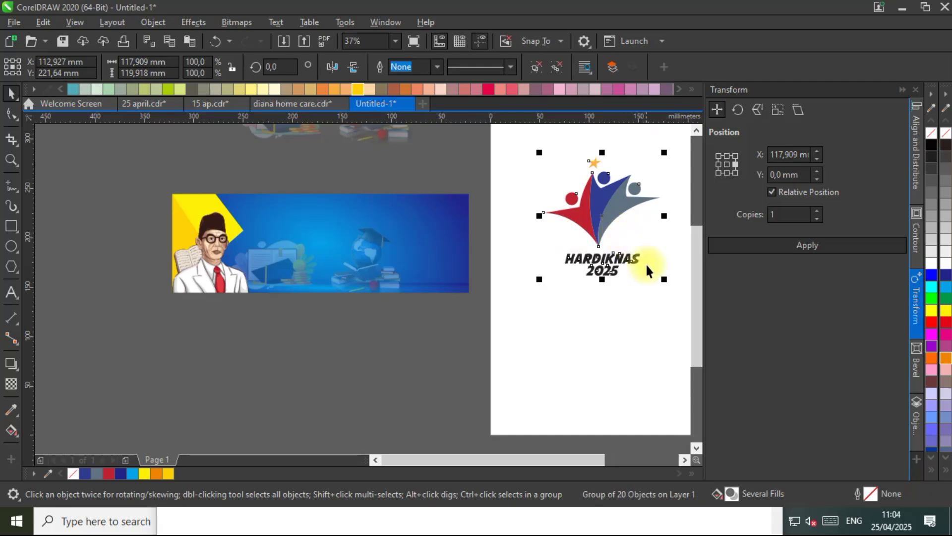
drag(665, 281, 581, 213)
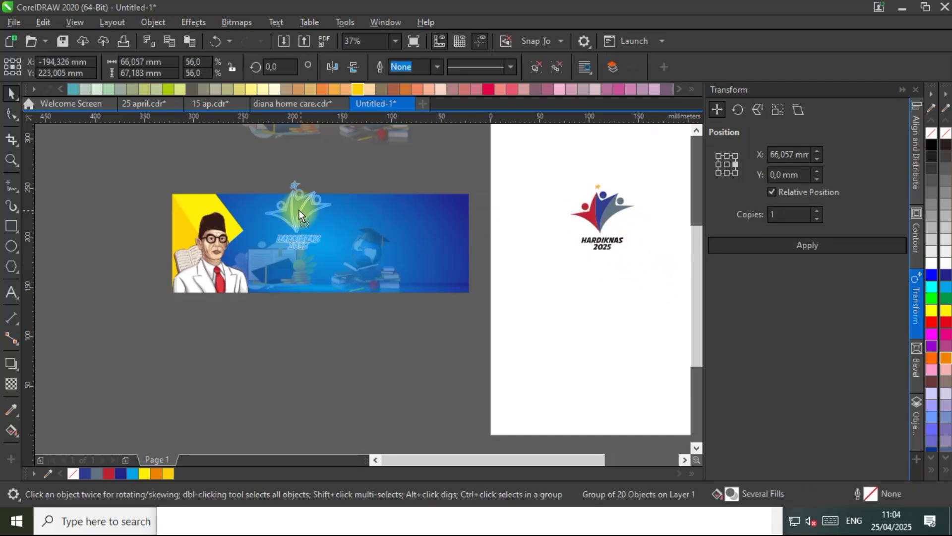
drag(269, 205, 267, 206)
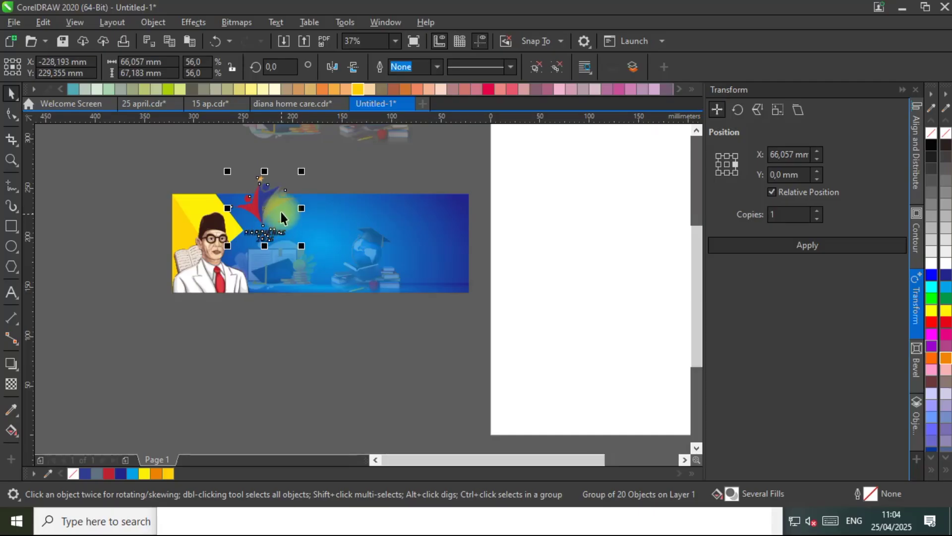
scroll(281, 212, up, 2)
drag(316, 140, 299, 175)
drag(235, 206, 572, 220)
scroll(513, 264, up, 1)
scroll(426, 283, down, 1)
click(376, 342)
Stretch the yellow triangle behind the portrait wider to the right.
click(207, 240)
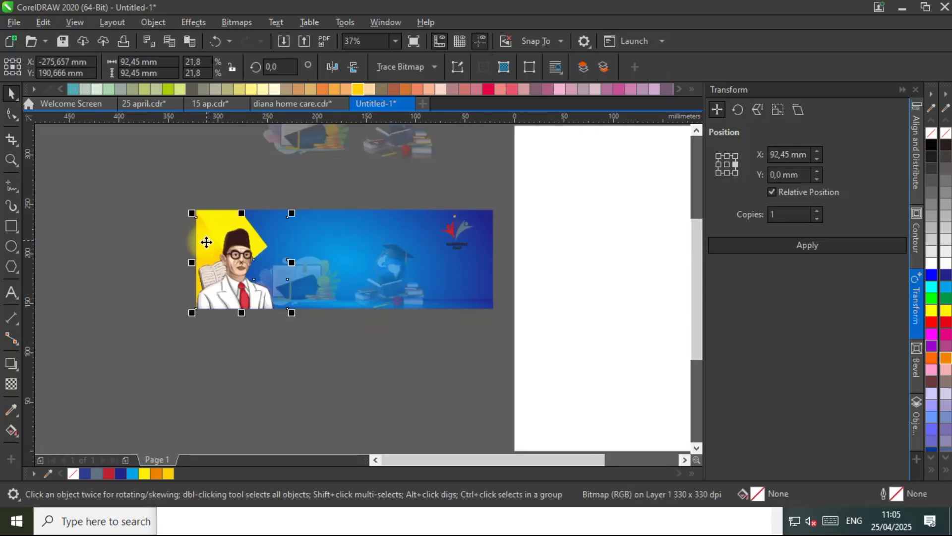
scroll(205, 240, up, 2)
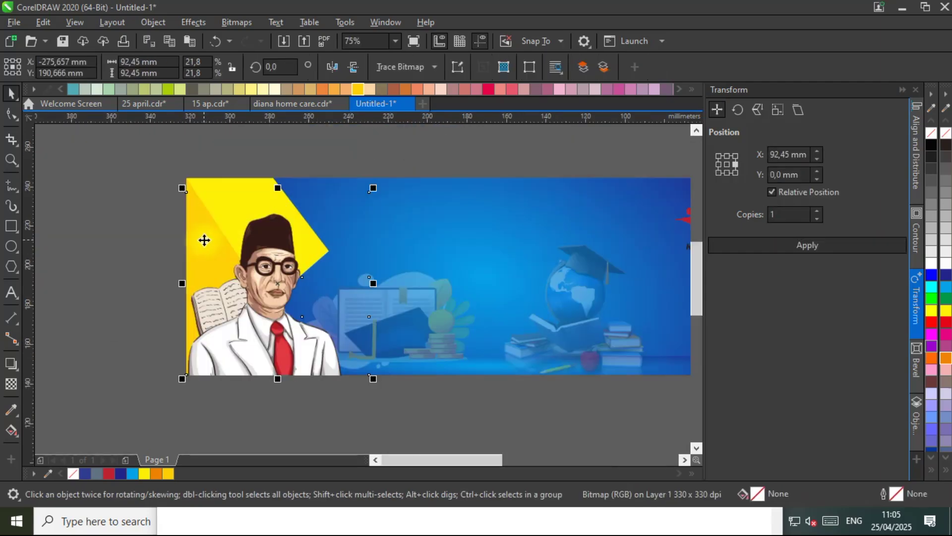
click(189, 182)
drag(293, 277, 318, 276)
Shrink the portrait slightly to about 84.8 mm.
click(322, 352)
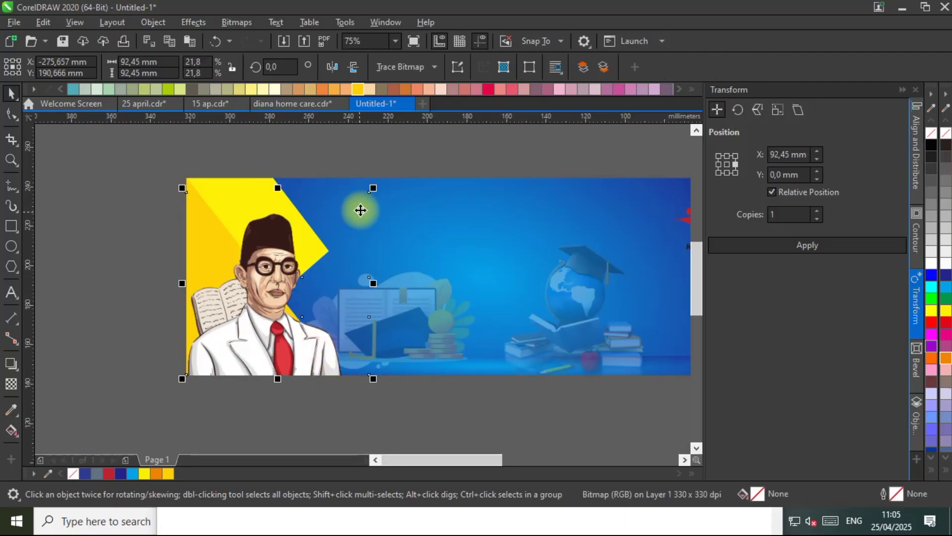
drag(372, 192, 358, 204)
scroll(293, 314, down, 2)
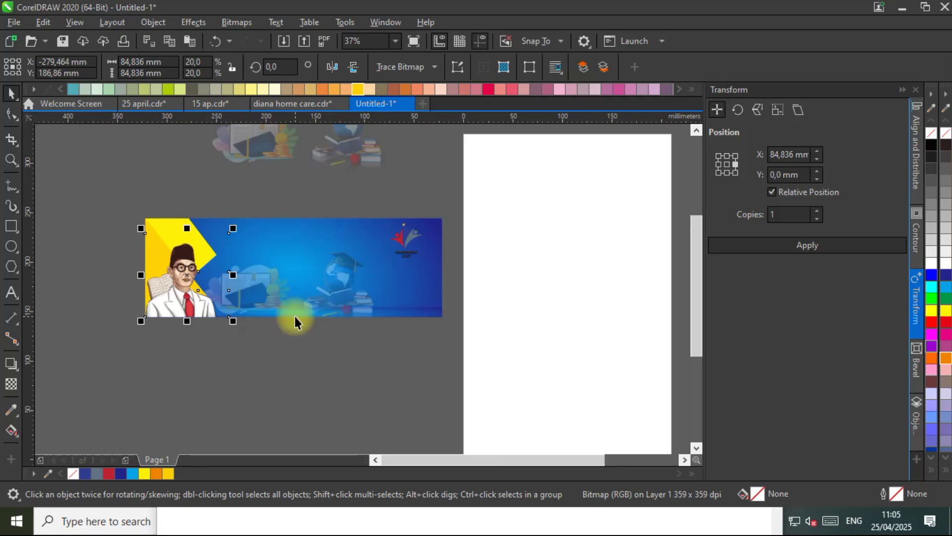
scroll(312, 347, up, 2)
click(312, 347)
Select the swoosh lines group, then the blue banner background.
scroll(412, 296, down, 2)
scroll(411, 296, down, 2)
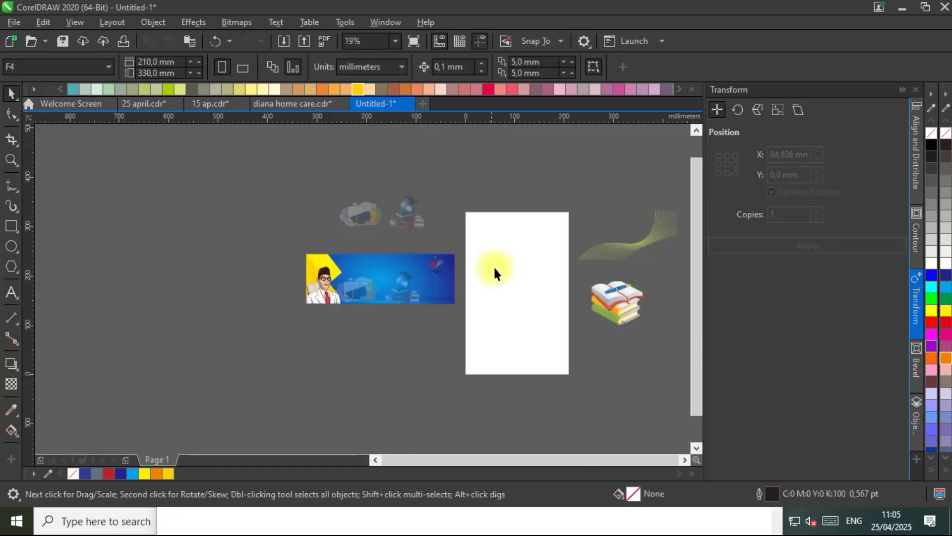
click(627, 247)
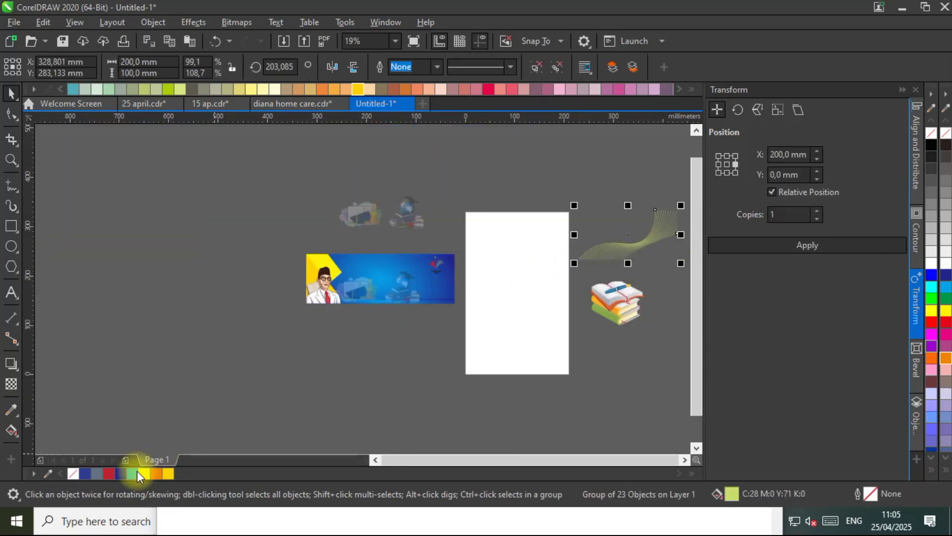
shift+click(441, 285)
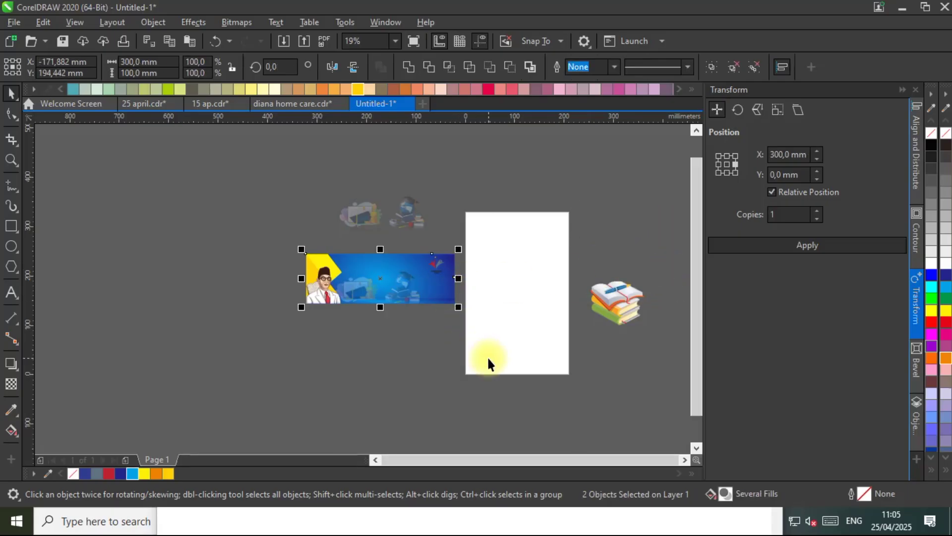
click(446, 287)
scroll(446, 287, up, 4)
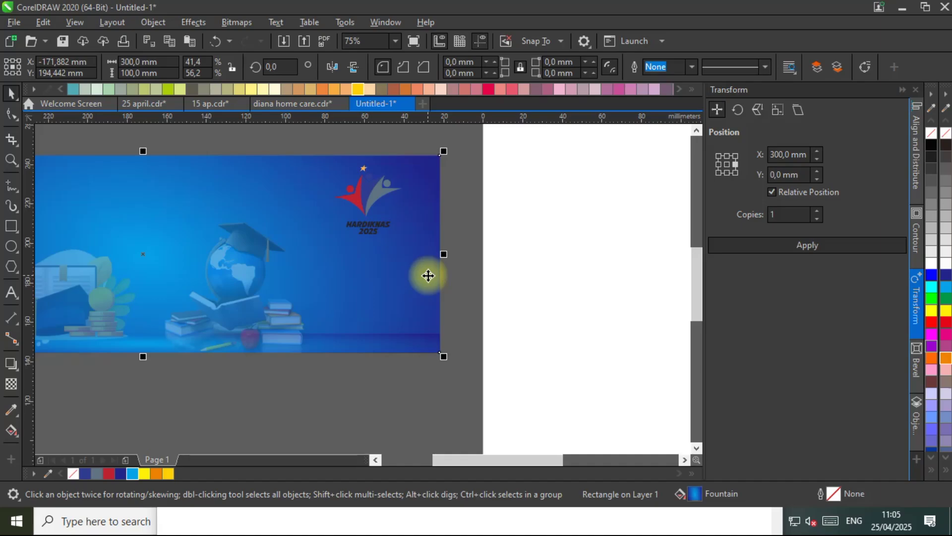
Flip the swoosh lines vertically, shrink them to about two thirds and align them with the banner's right edge.
click(511, 224)
click(395, 244)
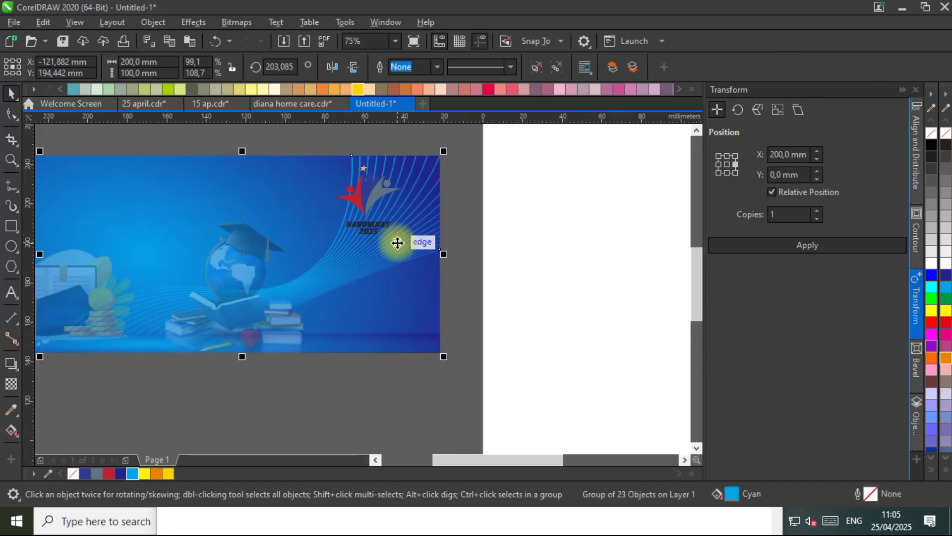
scroll(422, 253, down, 2)
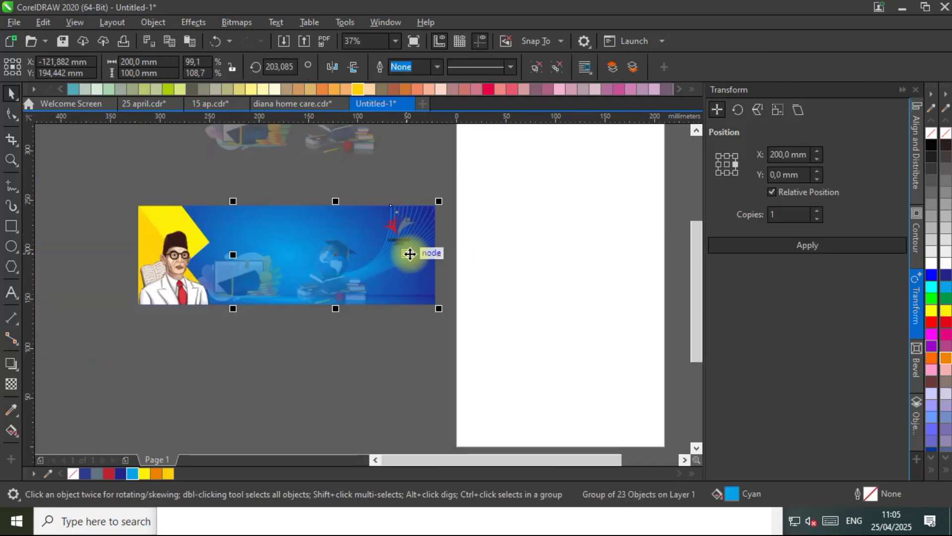
drag(409, 254, 472, 262)
click(354, 67)
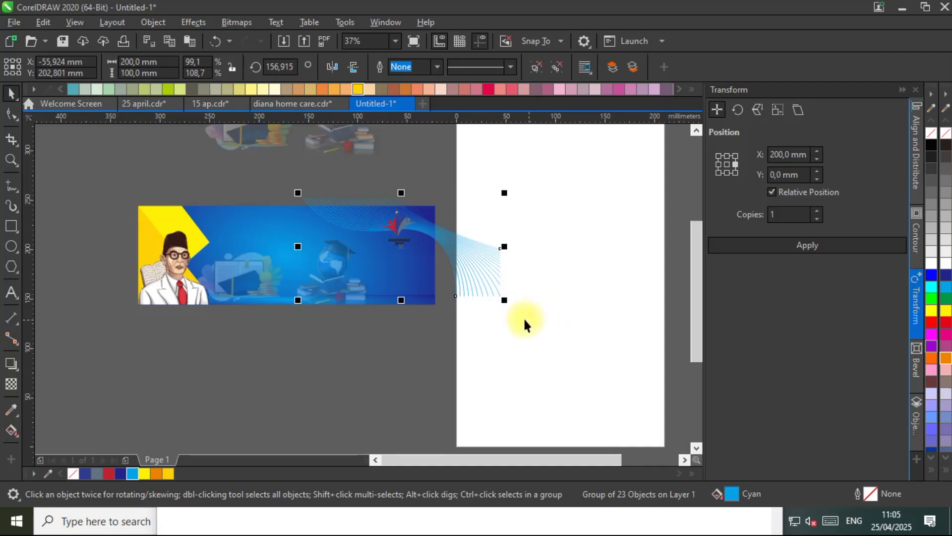
drag(504, 300, 443, 257)
scroll(418, 229, up, 2)
drag(459, 291, 501, 289)
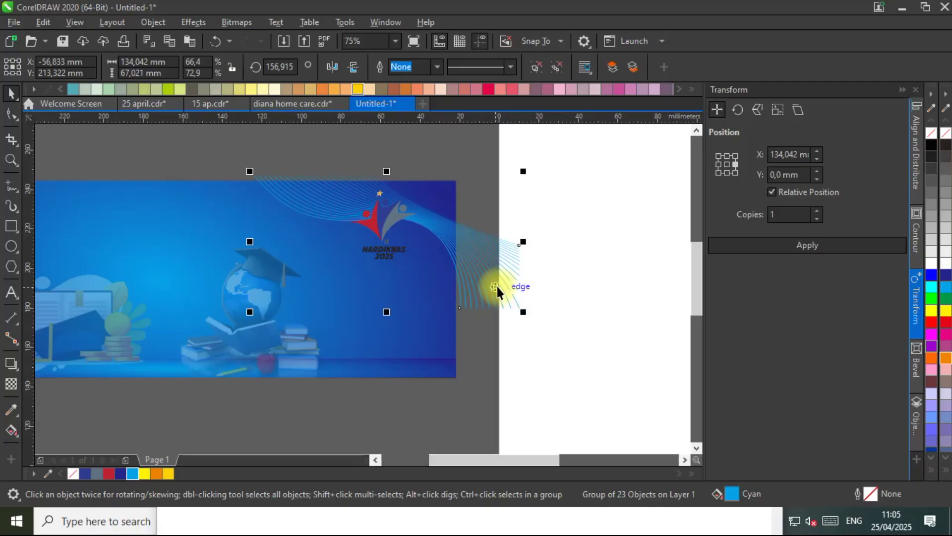
PowerClip the swoosh lines inside the blue banner (Ctrl+1) and select the clipped group.
key(ctrl+1)
click(219, 211)
scroll(464, 249, down, 1)
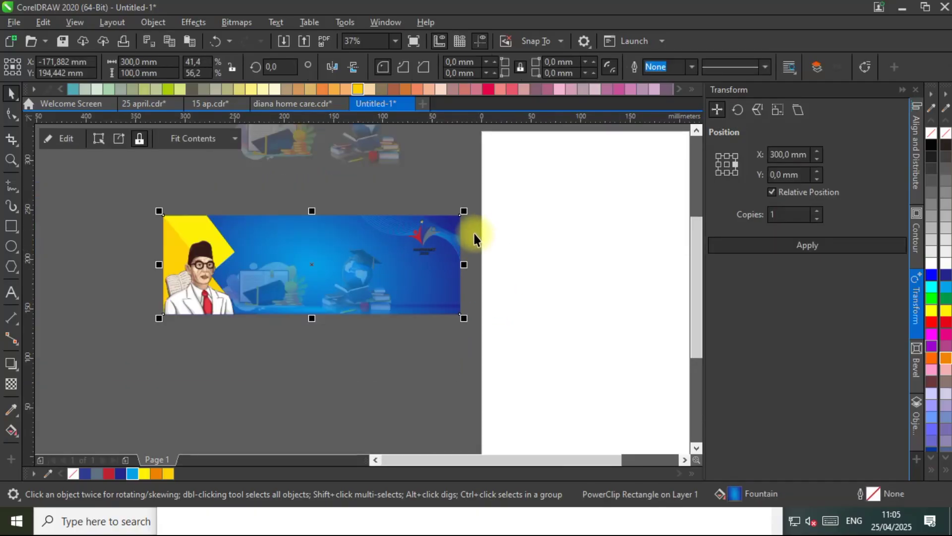
click(470, 240)
click(376, 274)
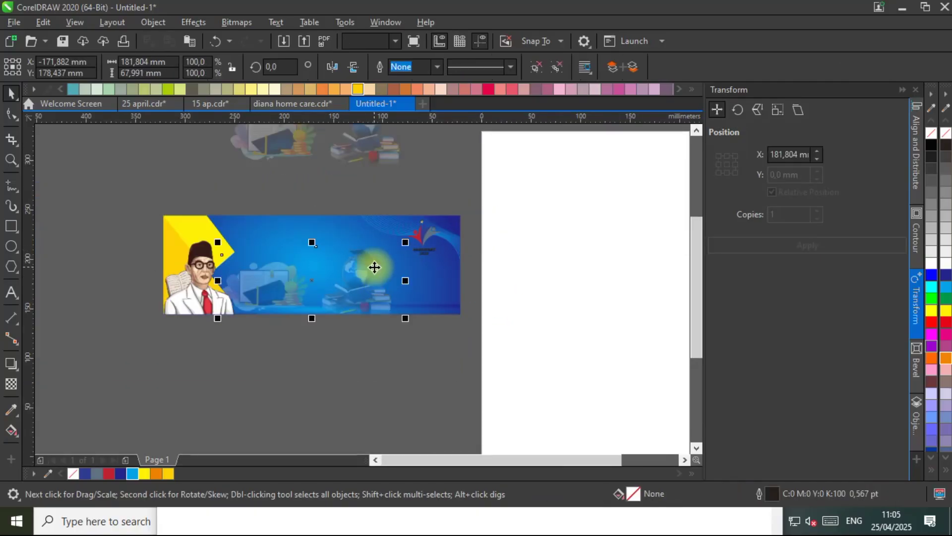
Type the title 'Peringatan HARI PENDIDIKAN NASIONAL' on the banner and centre-align it.
click(11, 292)
scroll(245, 237, up, 2)
click(276, 221)
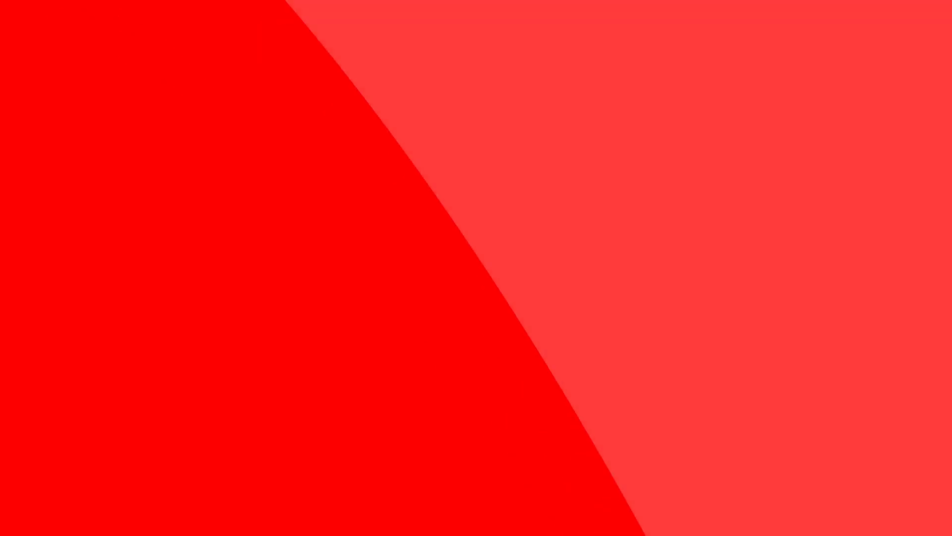
text(ONAL)
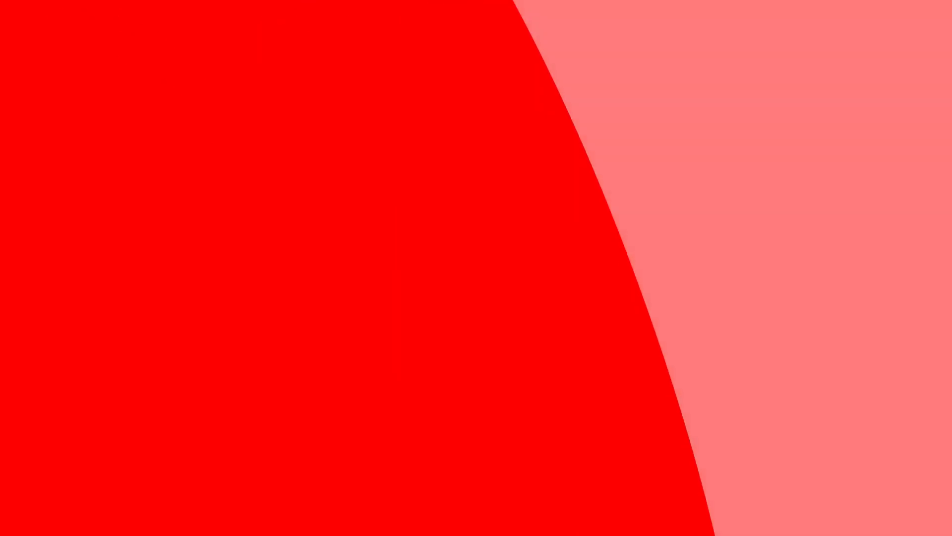
key(ctrl+e)
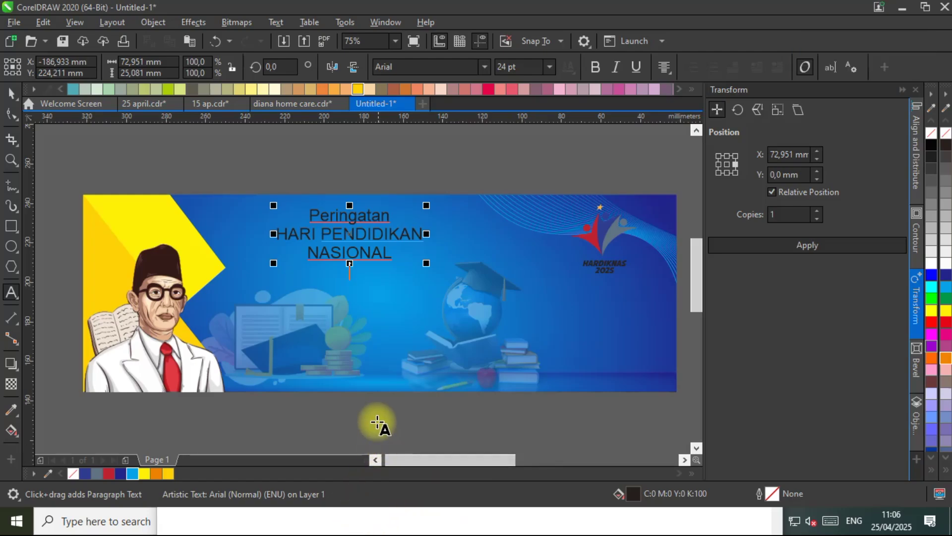
Copy the slogan line from the Notepad notes and return to the end of the title.
key(super)
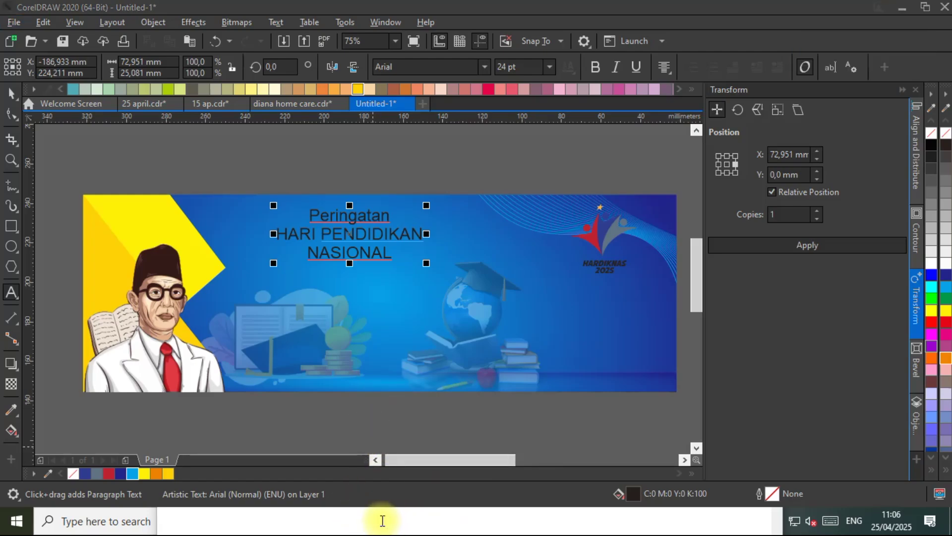
click(490, 521)
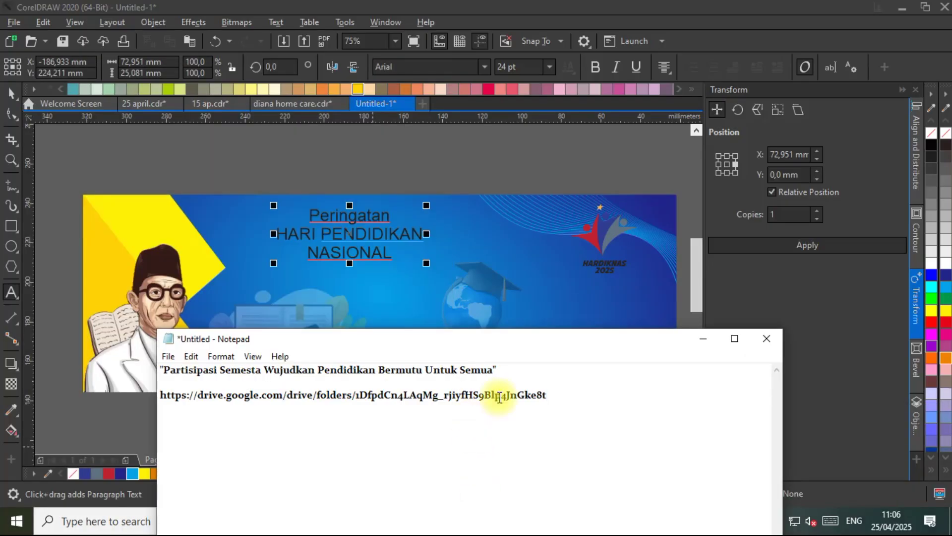
drag(498, 370, 165, 367)
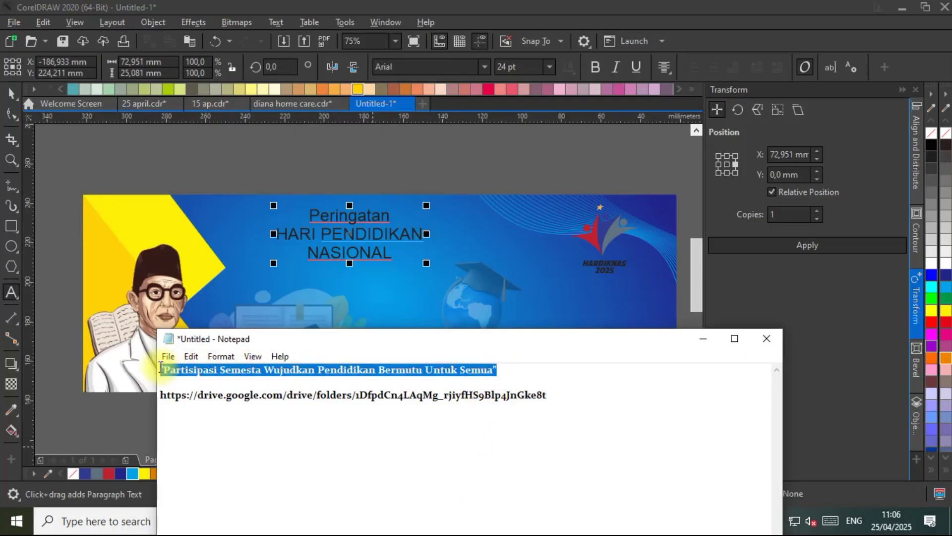
click(395, 254)
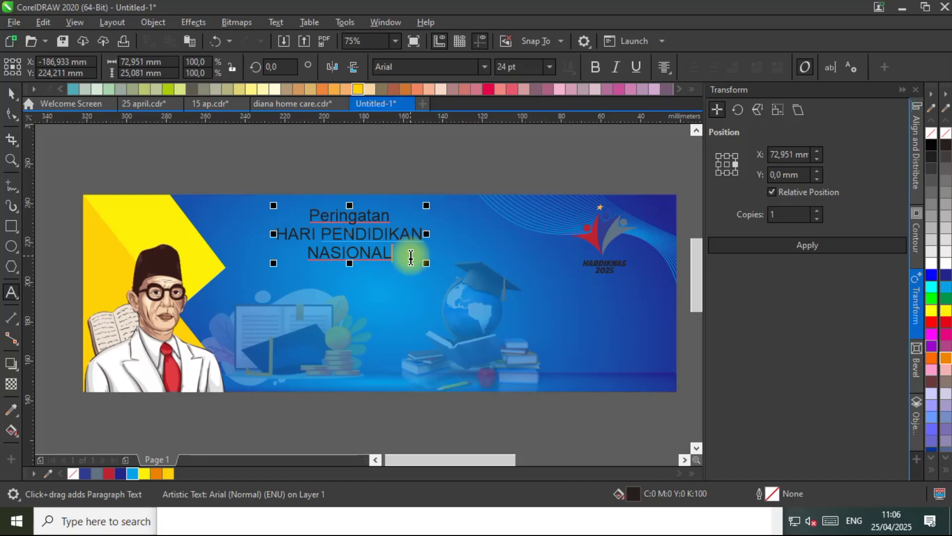
Paste the slogan below the title, shrink and centre the text block, and break it apart.
key(Return)
key(ctrl+v)
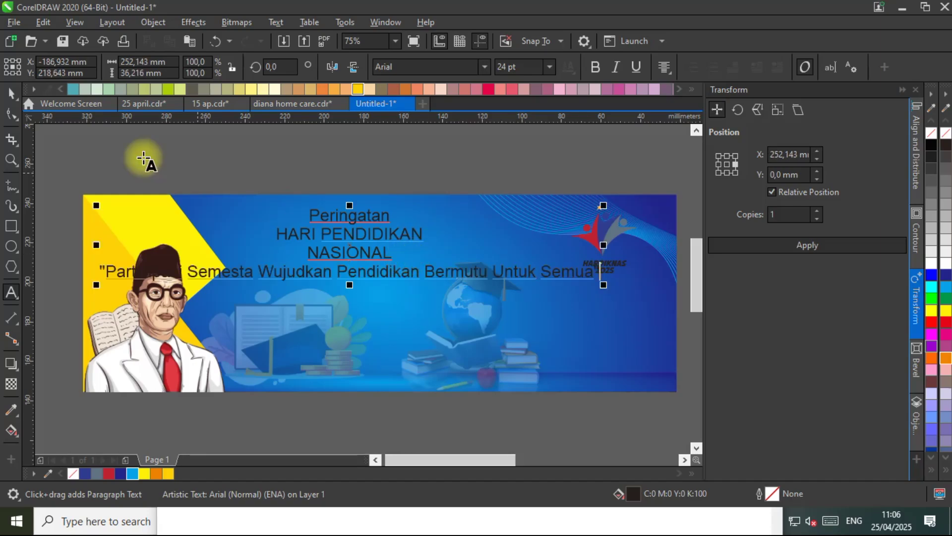
click(10, 92)
drag(603, 285, 504, 290)
drag(453, 266, 504, 323)
scroll(456, 277, down, 1)
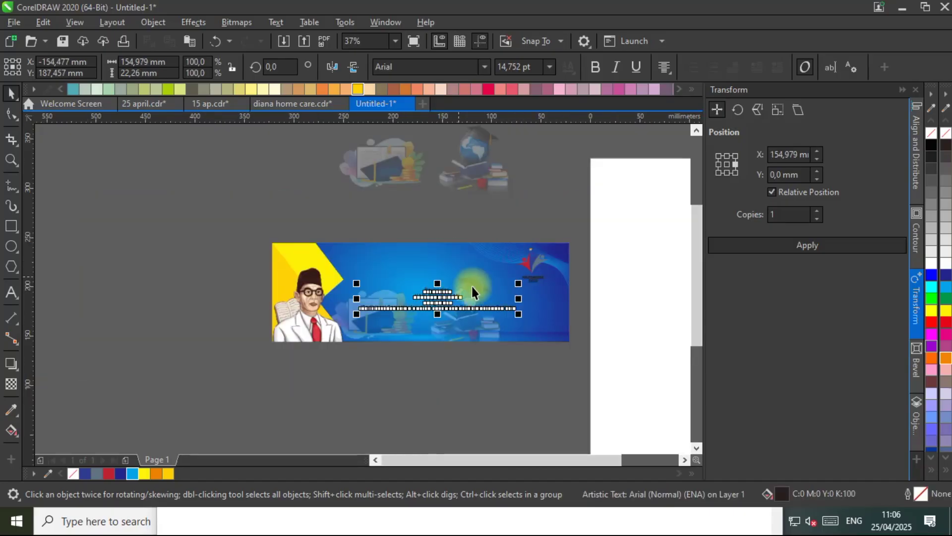
scroll(451, 272, up, 1)
key(ctrl+k)
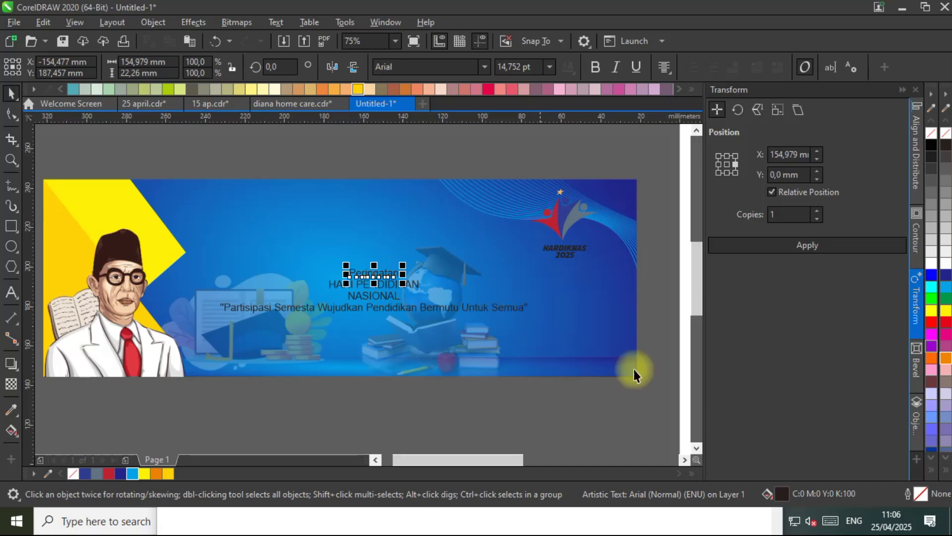
Copy the left yellow triangle, mirror it horizontally and move it to the banner's right edge.
click(454, 335)
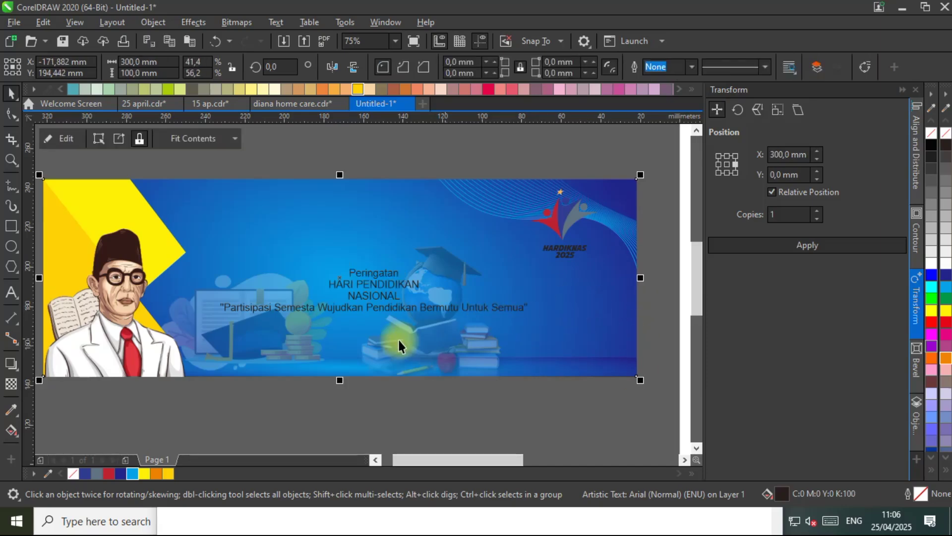
click(100, 210)
click(104, 187)
drag(104, 188, 342, 186)
click(336, 70)
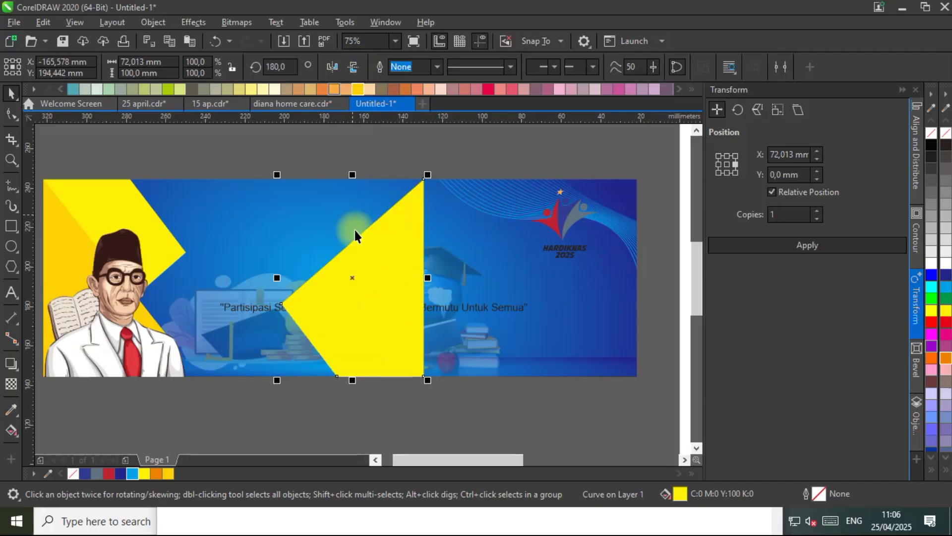
drag(421, 374, 633, 366)
Delete a node of the copied triangle, scale it down and fill it Deep Yellow.
key(F10)
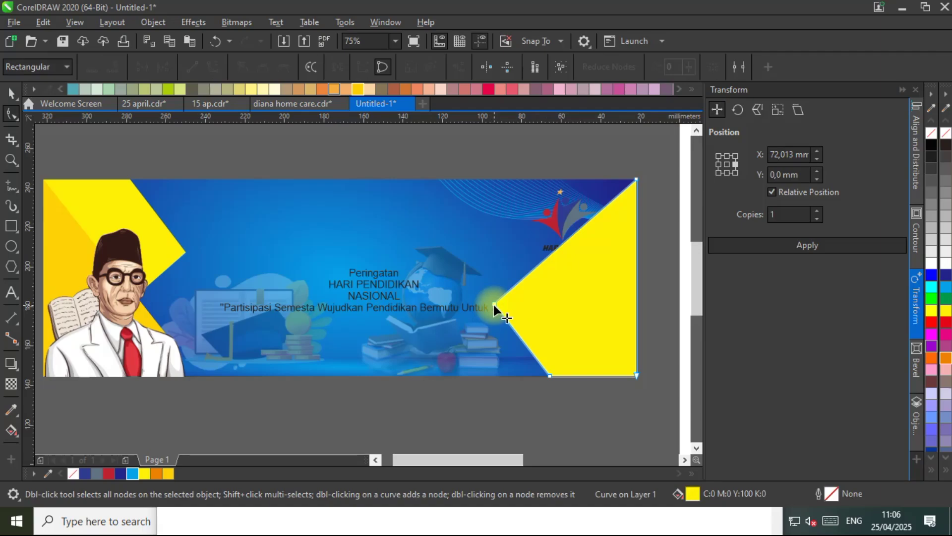
double_click(493, 303)
drag(552, 376, 451, 375)
click(12, 92)
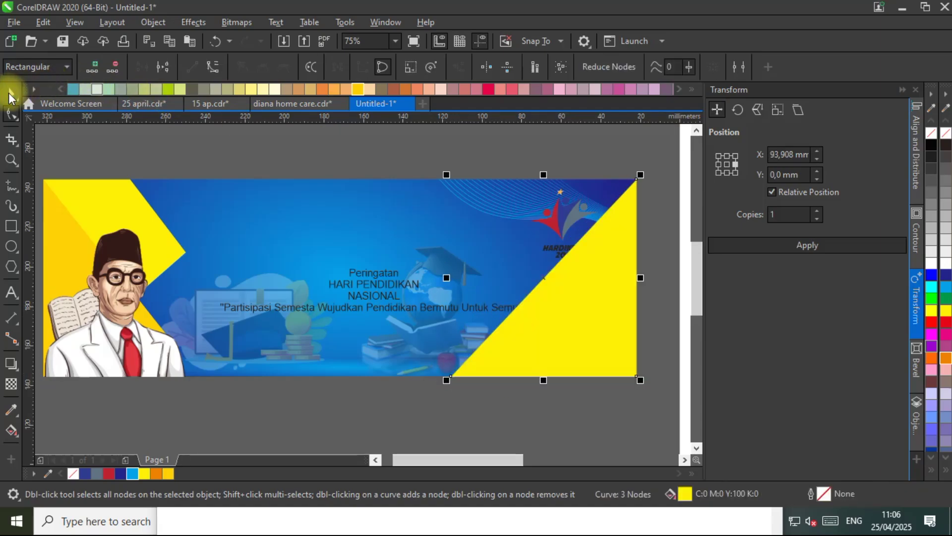
drag(446, 174, 473, 227)
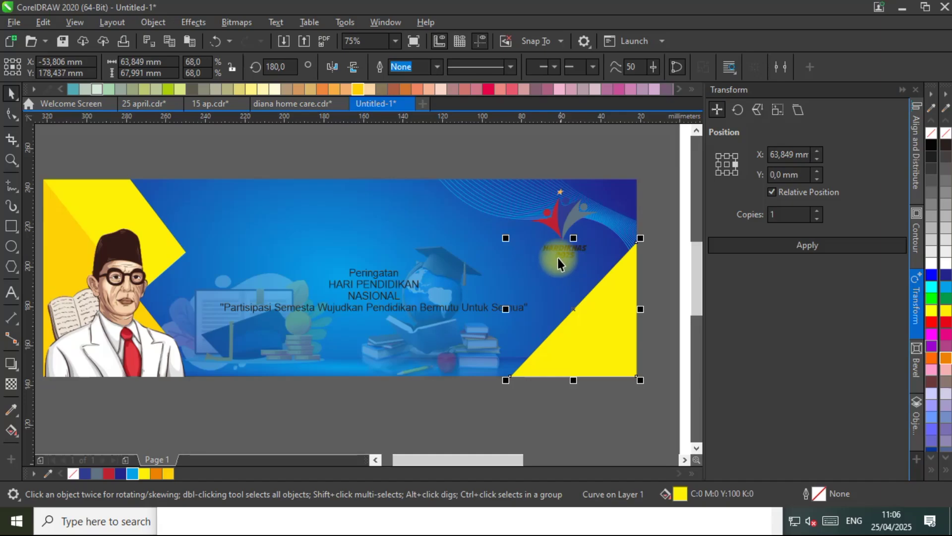
drag(566, 240, 578, 271)
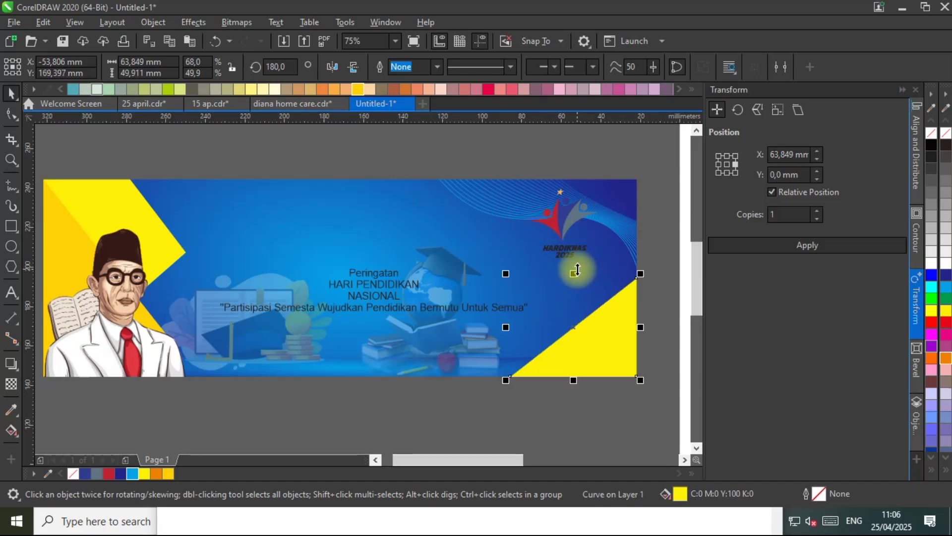
drag(573, 274, 575, 305)
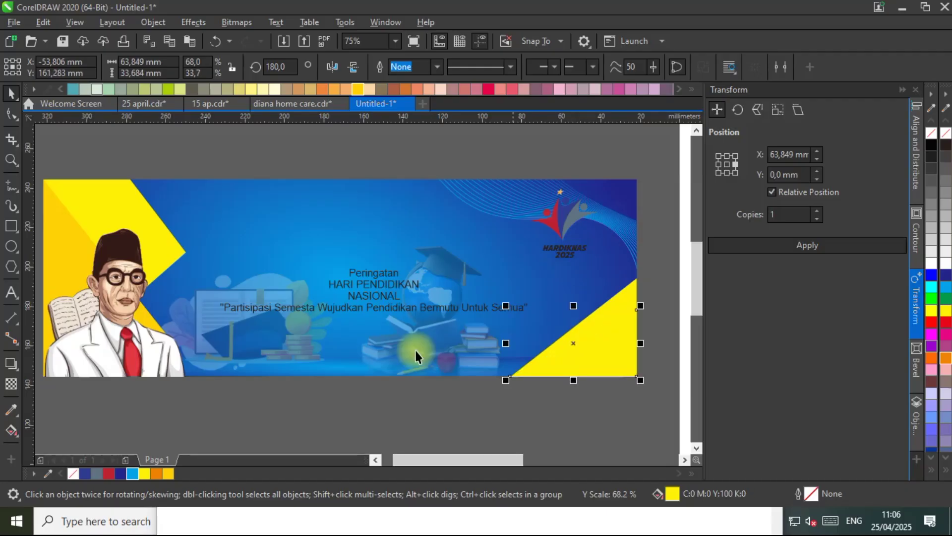
click(172, 476)
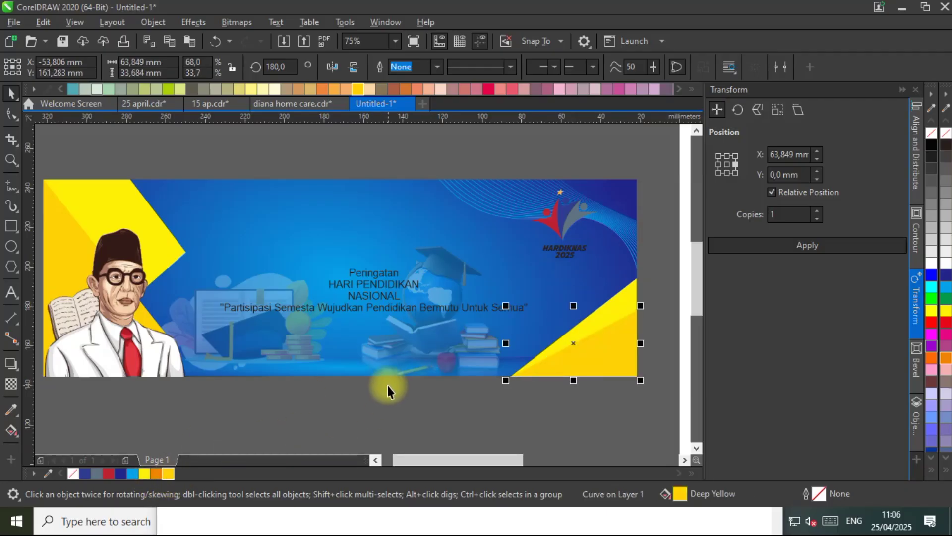
Draw a thin rectangle near the bottom-right and slant it into a stripe.
key(Escape)
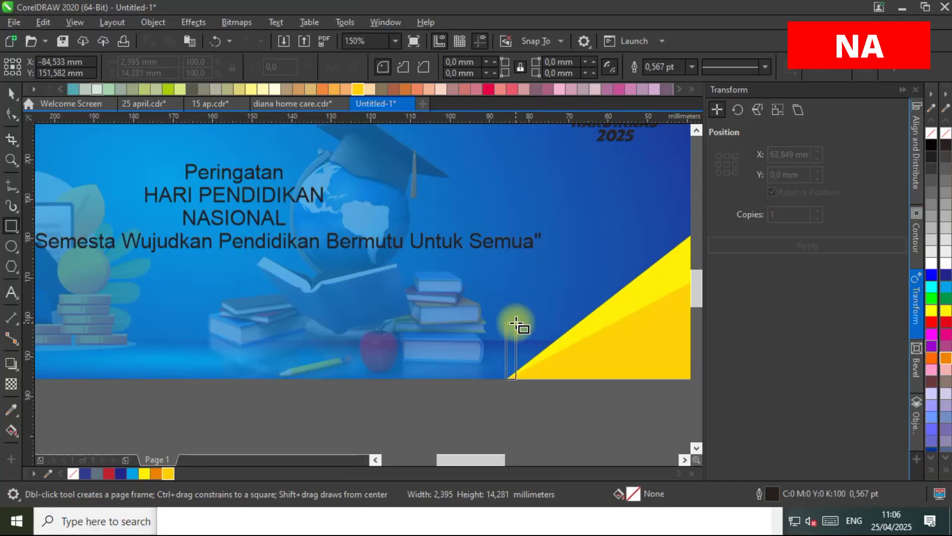
drag(507, 380, 524, 273)
click(11, 93)
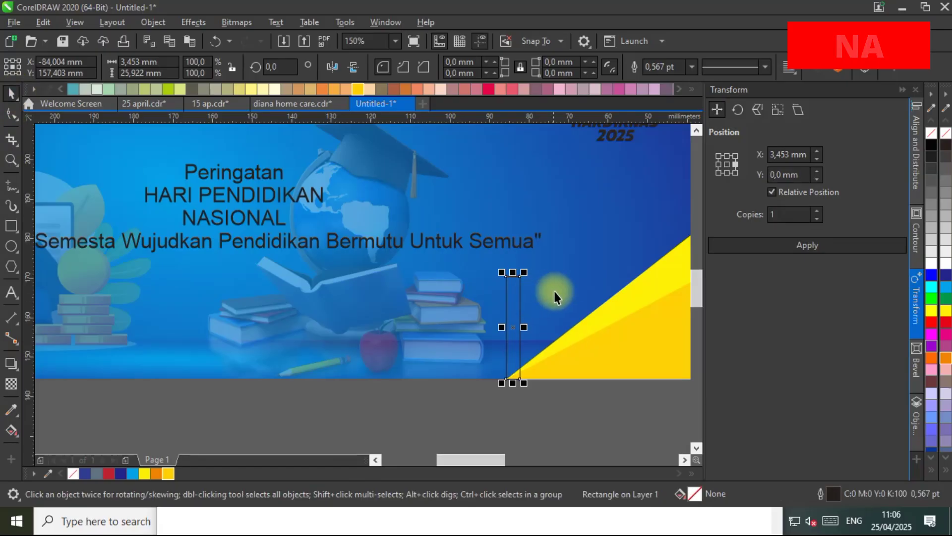
click(512, 304)
drag(513, 272, 536, 300)
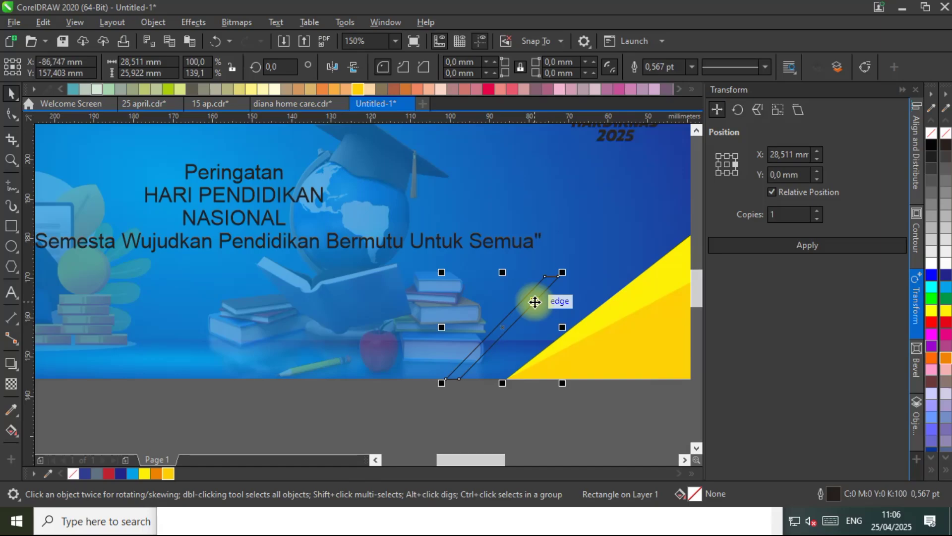
click(532, 297)
click(522, 301)
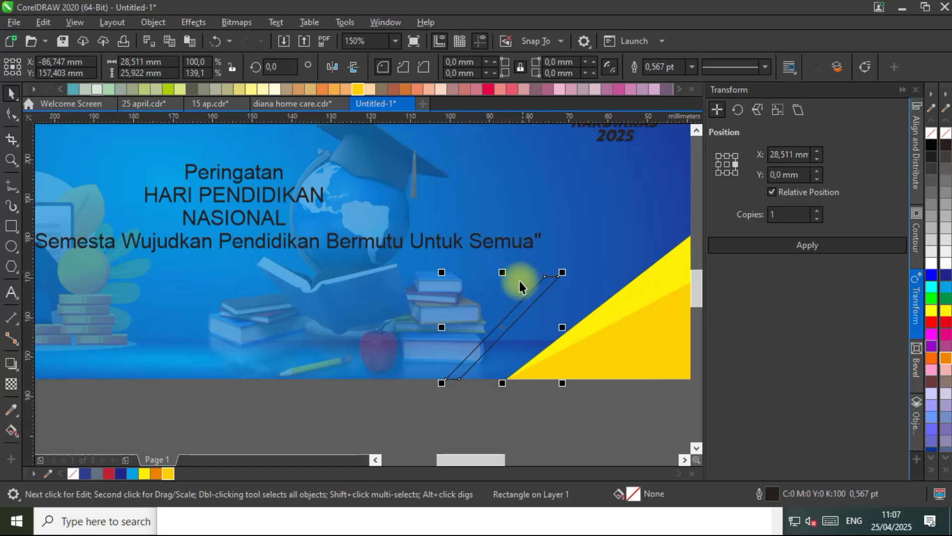
drag(499, 279, 525, 312)
drag(446, 334, 423, 333)
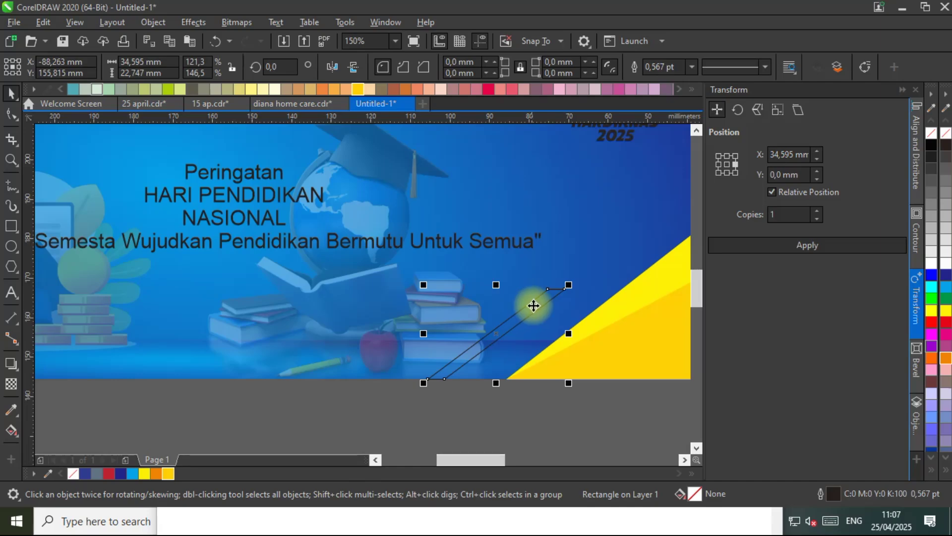
Adjust the stripe's skew and width, fill it Deep Yellow and remove its outline.
click(540, 295)
drag(495, 285, 419, 285)
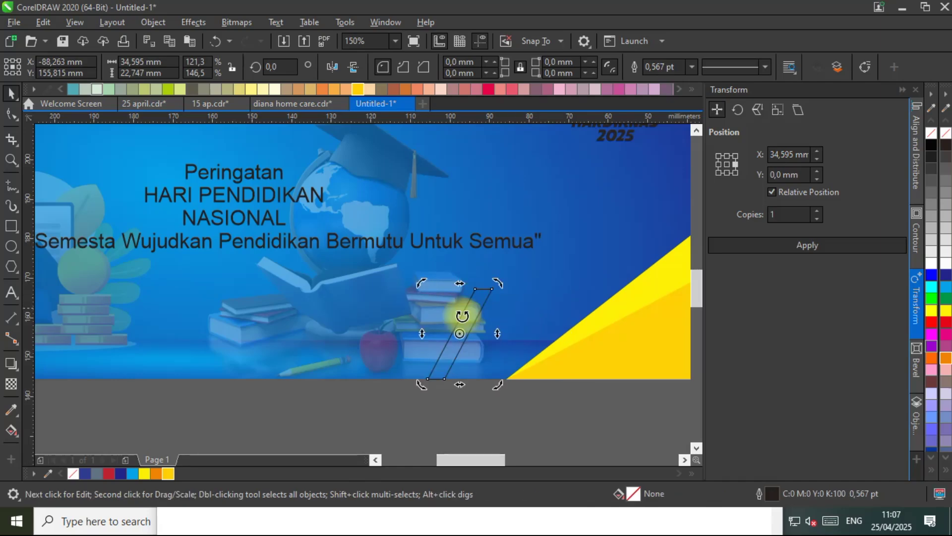
click(483, 328)
drag(496, 335, 511, 334)
click(485, 314)
drag(467, 284, 517, 293)
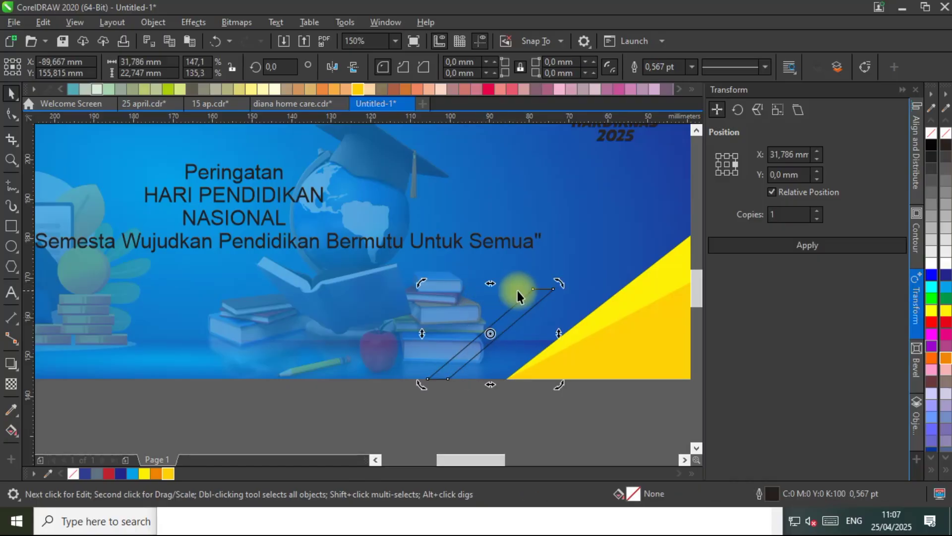
click(169, 474)
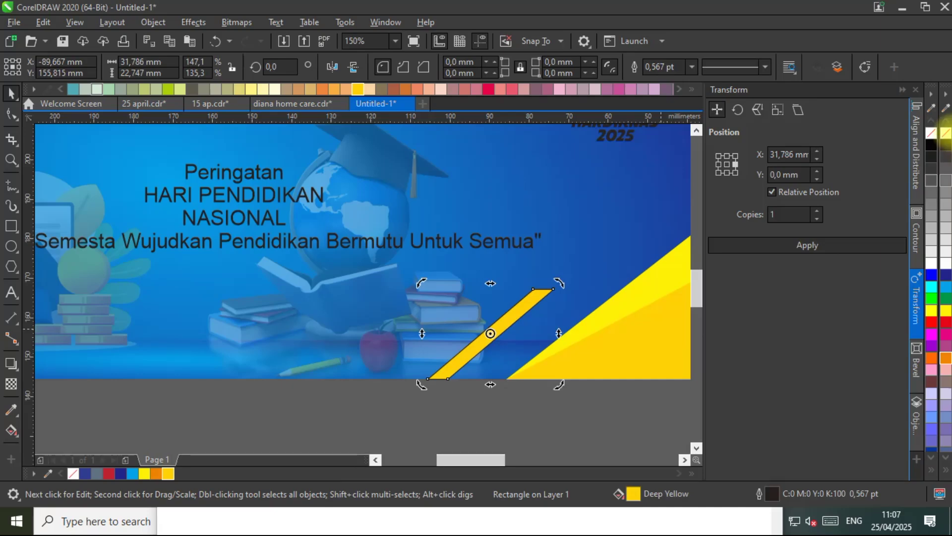
right_click(944, 135)
Copy the stripe lower left, intersect it with the banner background and delete the overhanging original.
click(516, 304)
drag(525, 306, 432, 343)
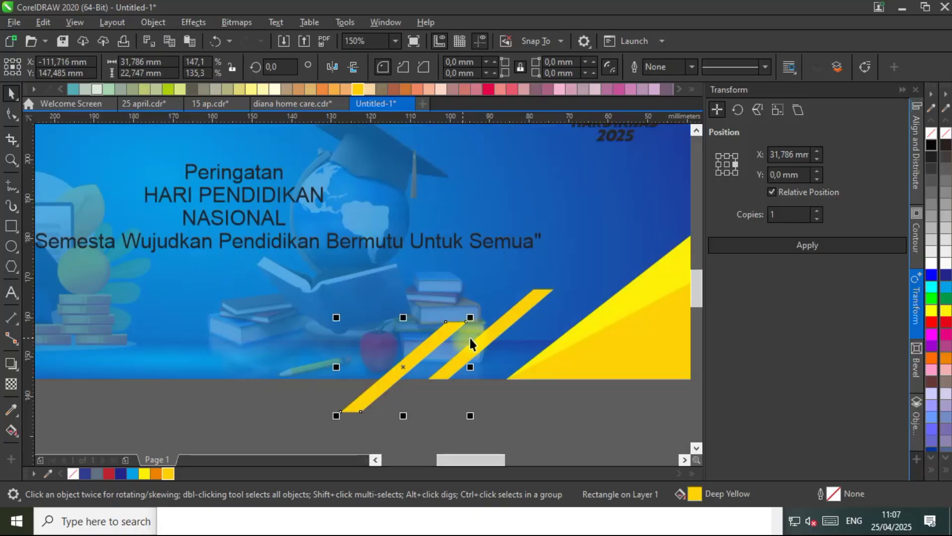
click(556, 249)
shift+click(378, 391)
click(454, 66)
click(372, 393)
key(Delete)
Shrink both yellow stripes slightly together.
click(493, 330)
shift+click(429, 346)
drag(558, 286, 525, 397)
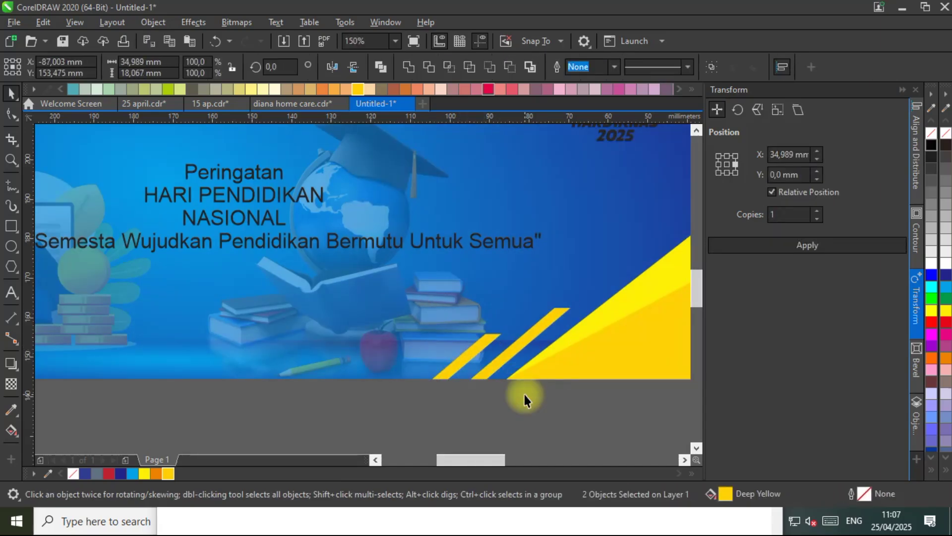
click(525, 396)
scroll(502, 336, down, 4)
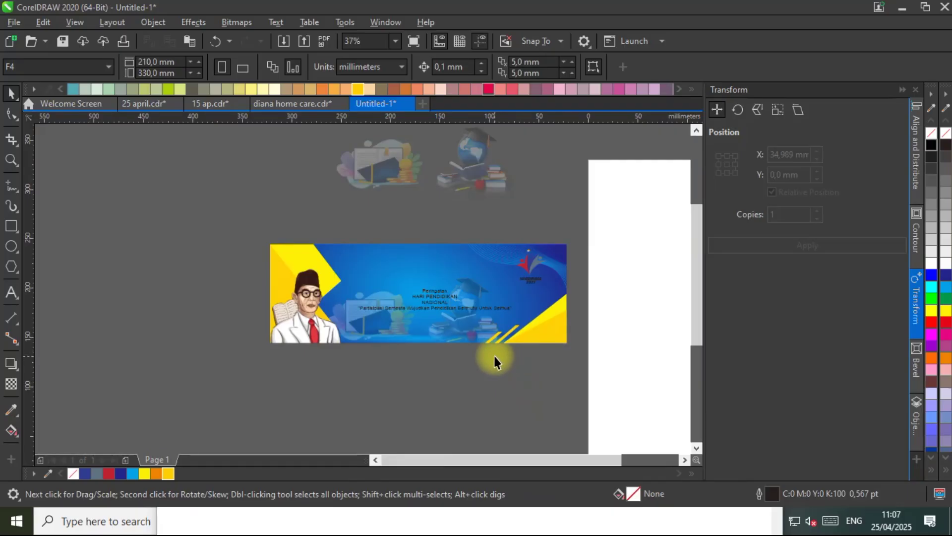
Enlarge one stripe, fill it cyan and make it 50% transparent.
scroll(493, 337, up, 6)
click(537, 369)
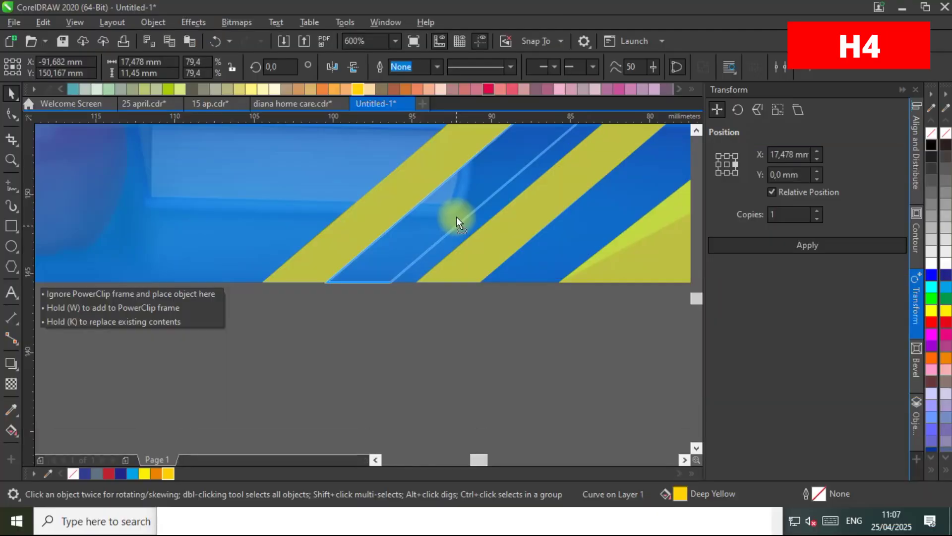
drag(456, 216, 391, 259)
scroll(390, 259, down, 2)
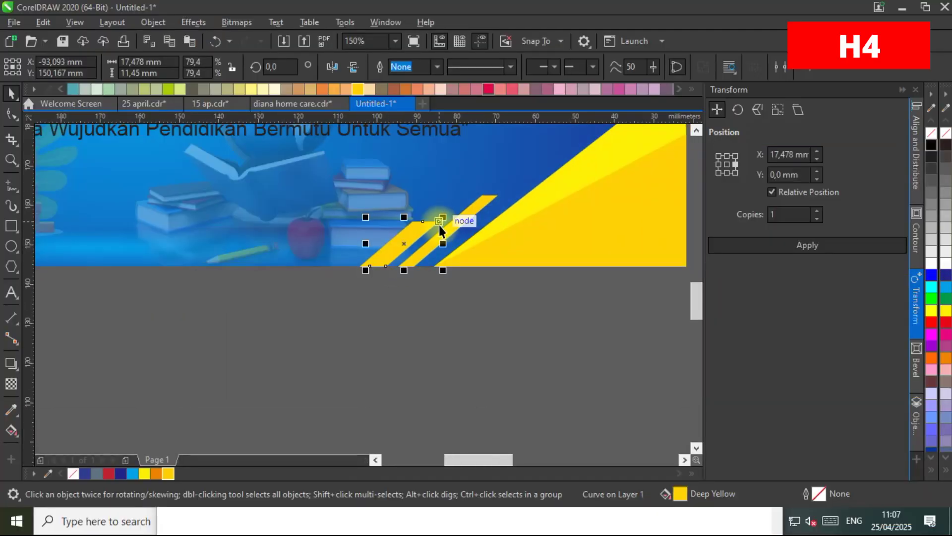
drag(440, 217, 520, 178)
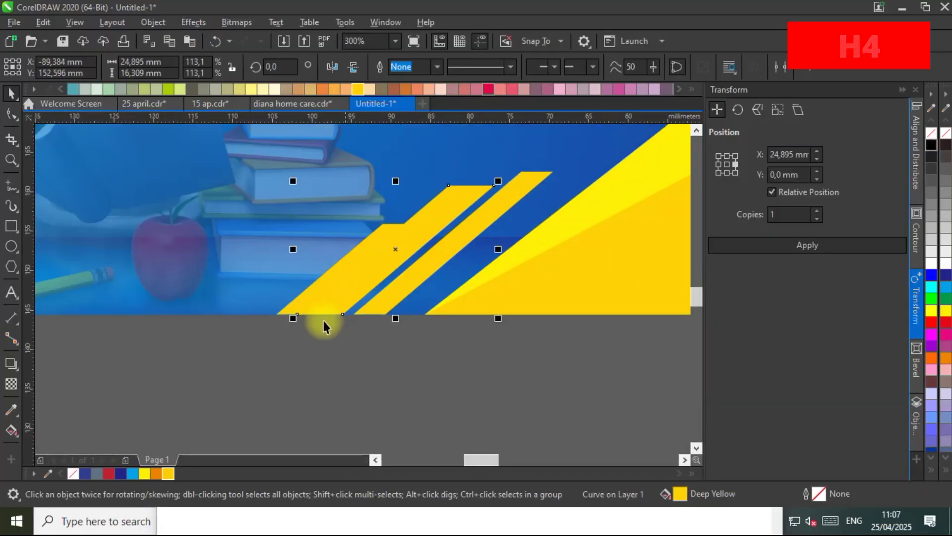
click(133, 473)
click(11, 385)
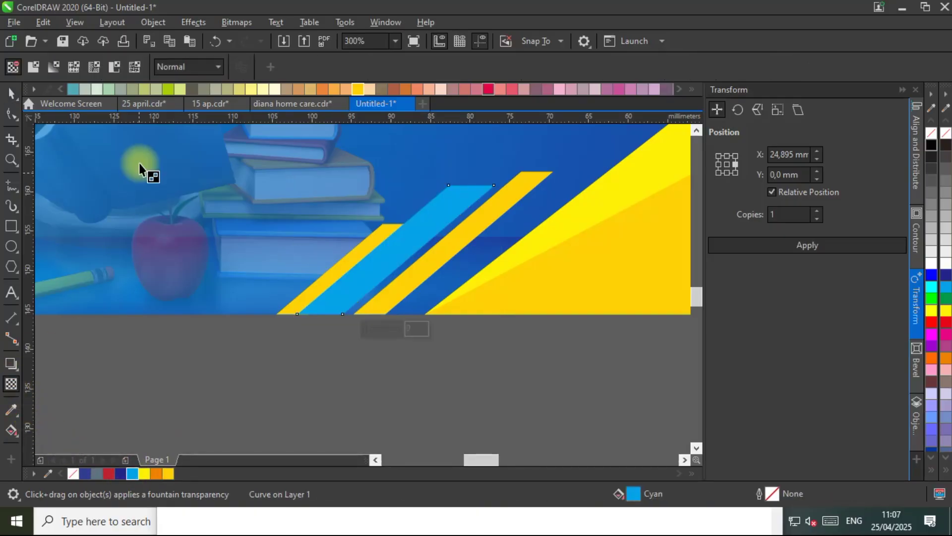
click(33, 67)
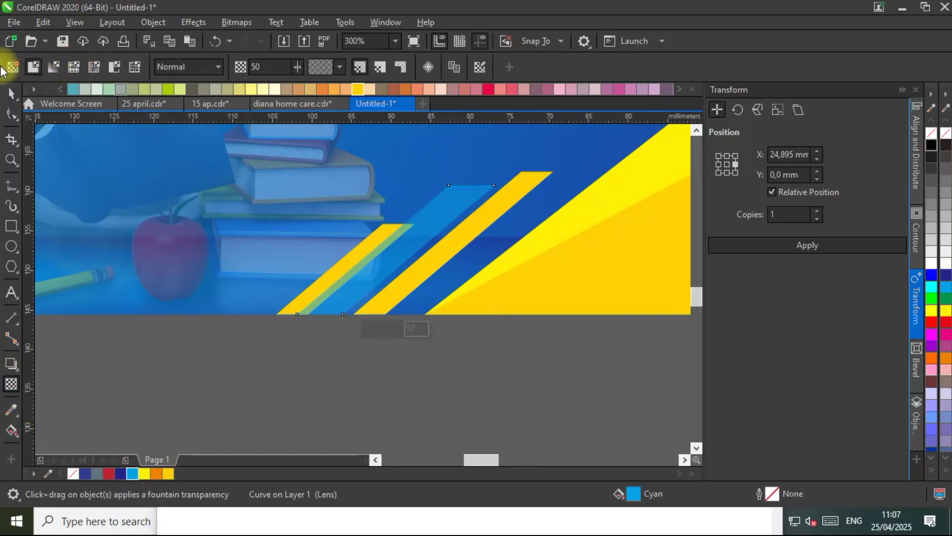
click(11, 93)
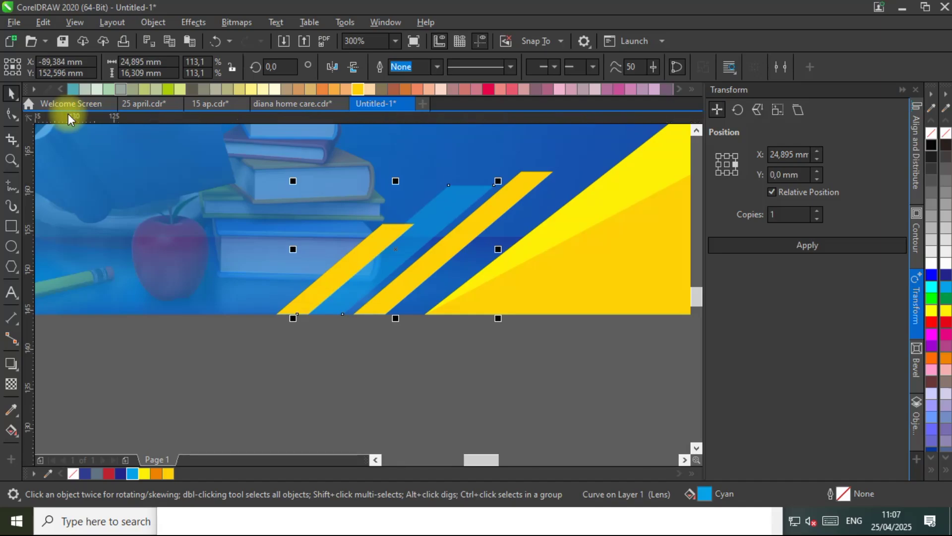
Move the middle yellow stripe against the cyan one and shift all three stripes right.
click(462, 238)
scroll(452, 243, up, 1)
drag(465, 235, 441, 235)
scroll(484, 251, down, 1)
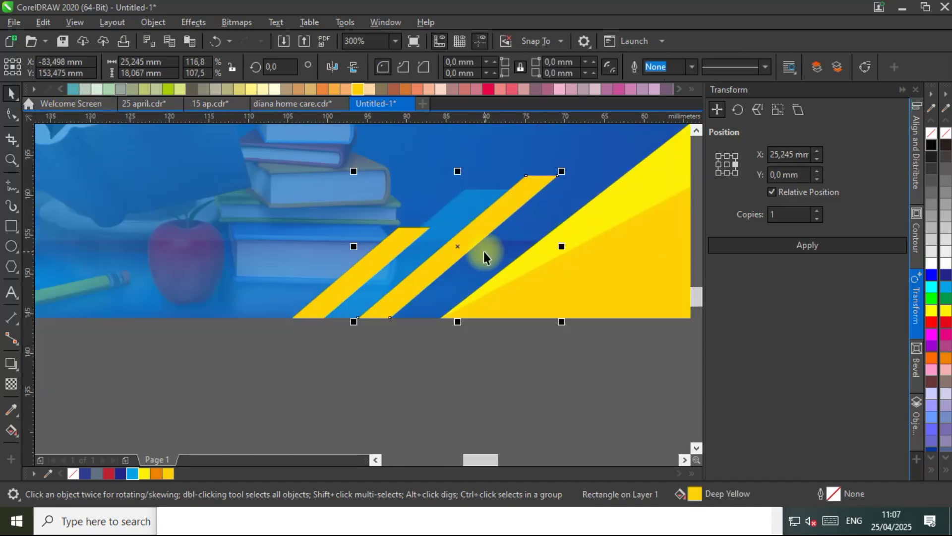
click(507, 340)
scroll(372, 330, down, 2)
drag(483, 355, 341, 251)
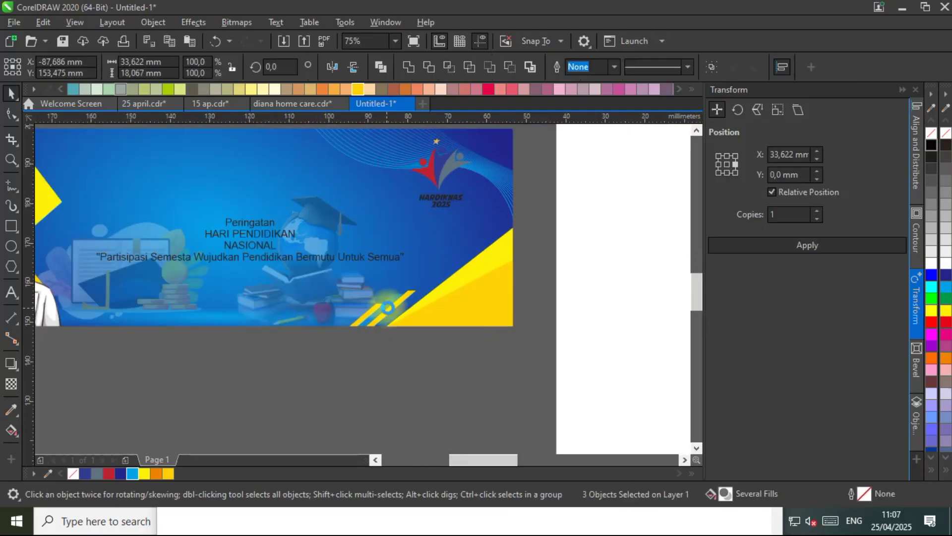
scroll(392, 307, up, 2)
drag(398, 313, 437, 319)
Slide the cyan stripe right, recolour it dark blue and enlarge it.
click(468, 396)
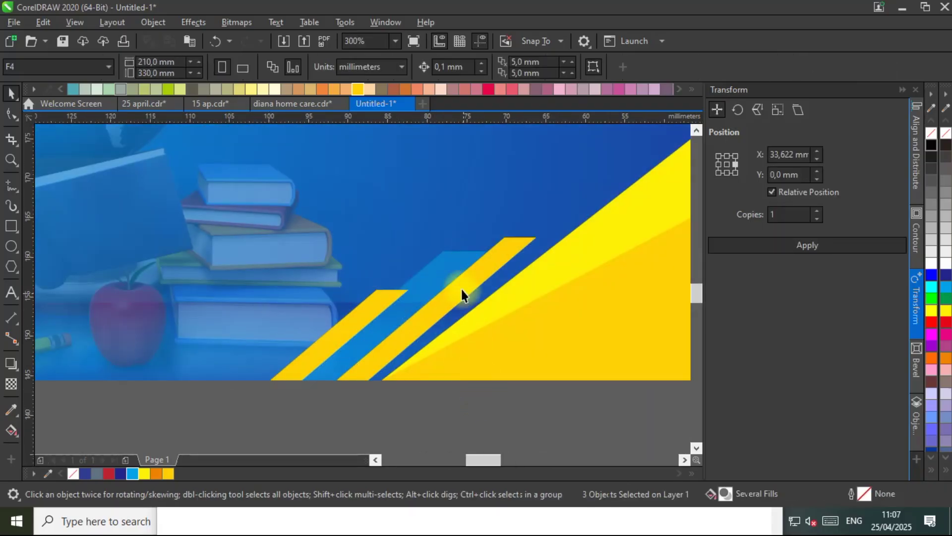
click(457, 264)
drag(456, 265, 521, 260)
click(934, 275)
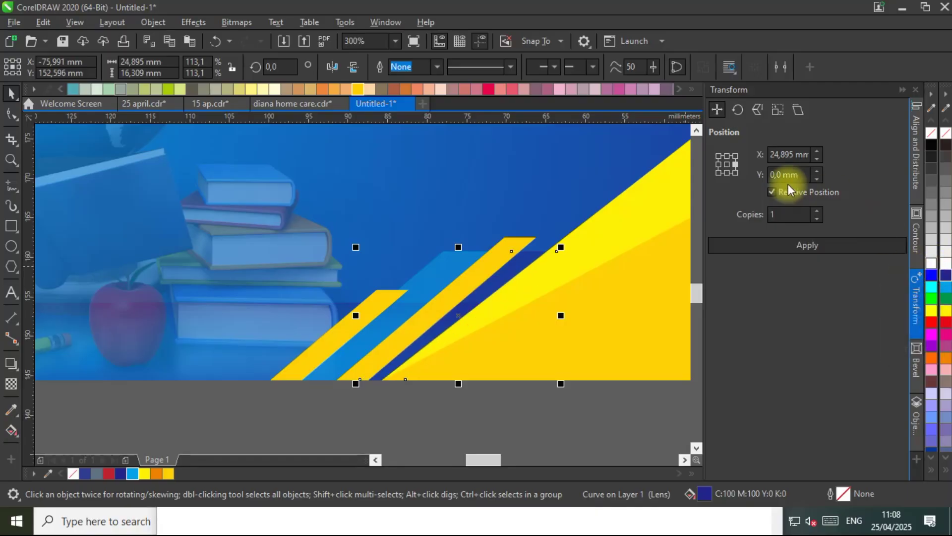
drag(561, 247, 621, 214)
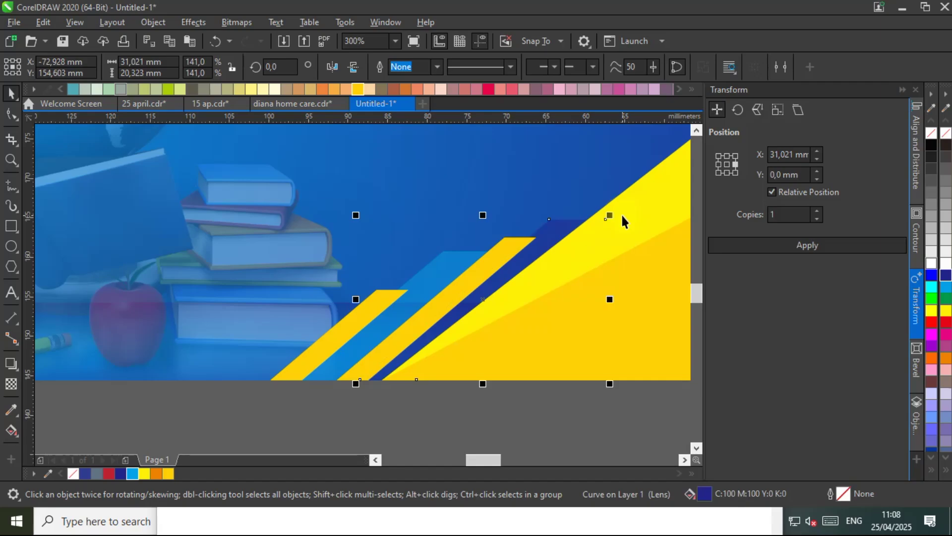
scroll(492, 250, down, 4)
click(562, 325)
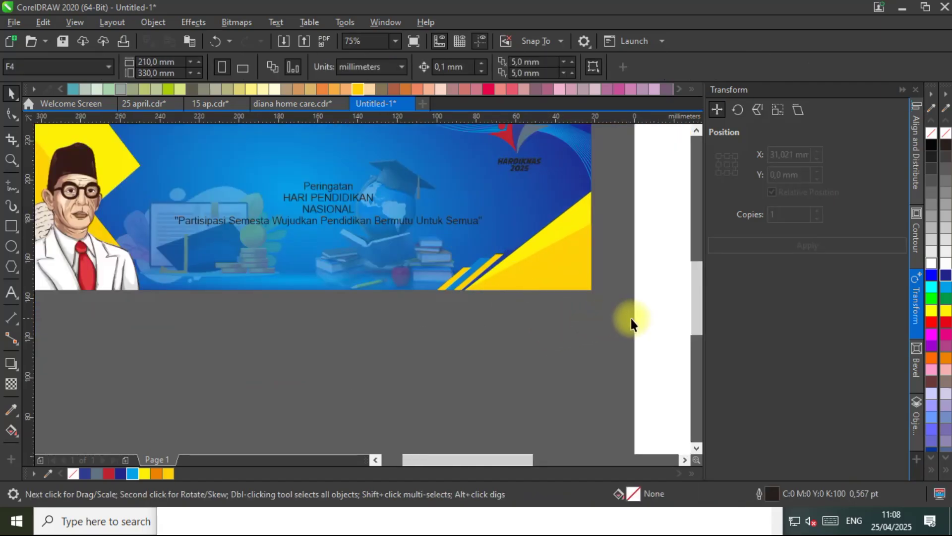
Reposition the group of stripes beside the yellow corner wedge.
drag(414, 171, 415, 169)
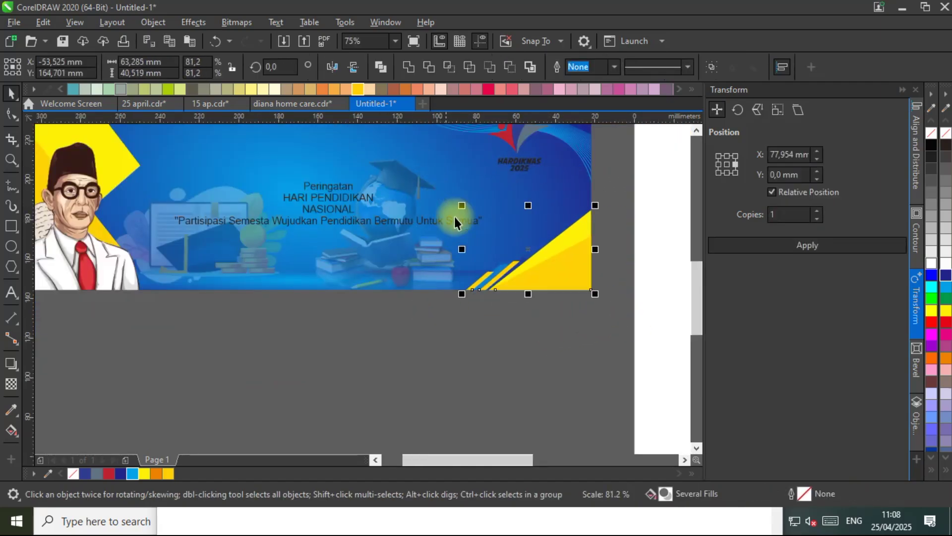
scroll(540, 280, up, 2)
drag(558, 319, 407, 227)
drag(572, 353, 395, 208)
mouse_move(425, 238)
mouse_down()
mouse_move(454, 260)
mouse_move(431, 254)
mouse_up()
click(499, 337)
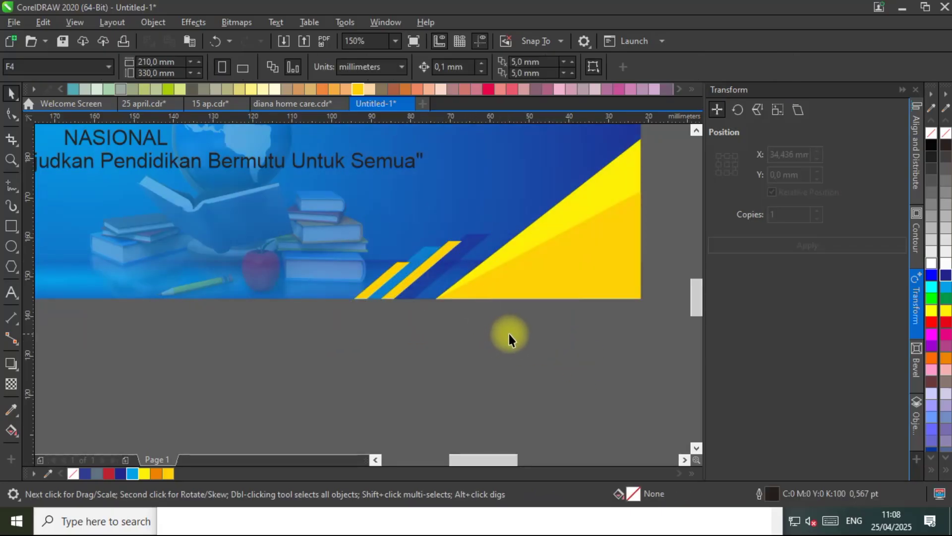
Stretch the two yellow corner shapes taller and enlarge the HARDIKNAS logo.
scroll(470, 308, down, 2)
scroll(514, 273, up, 2)
click(545, 283)
key(Escape)
click(565, 238)
shift+click(568, 255)
drag(496, 161, 499, 149)
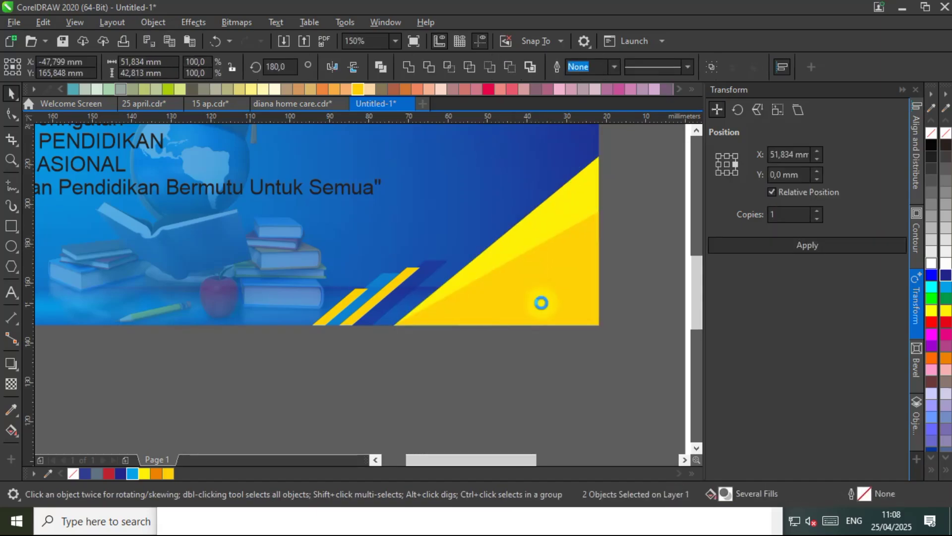
scroll(549, 326, down, 2)
click(549, 325)
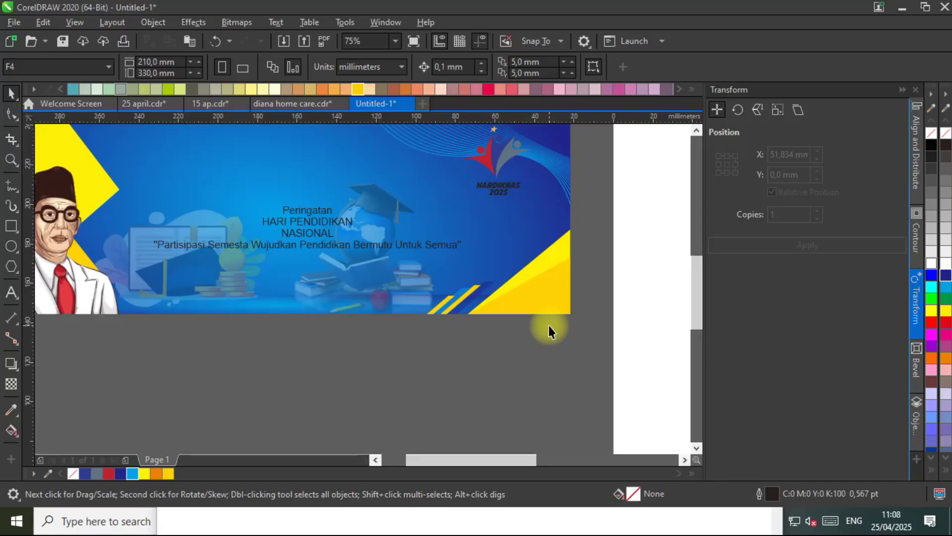
click(505, 188)
drag(536, 200, 531, 179)
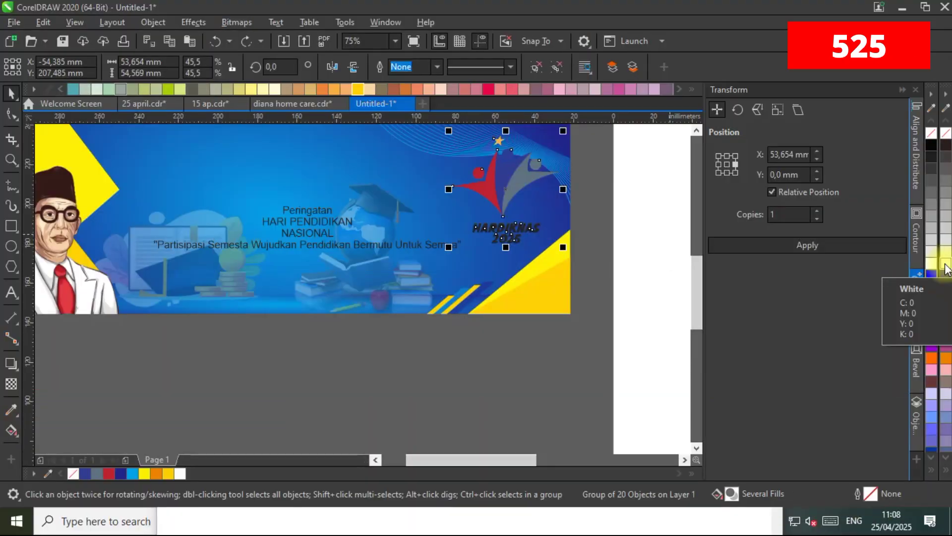
Give the HARDIKNAS logo a white 4 pt Outline Pen set behind the fill.
right_click(946, 268)
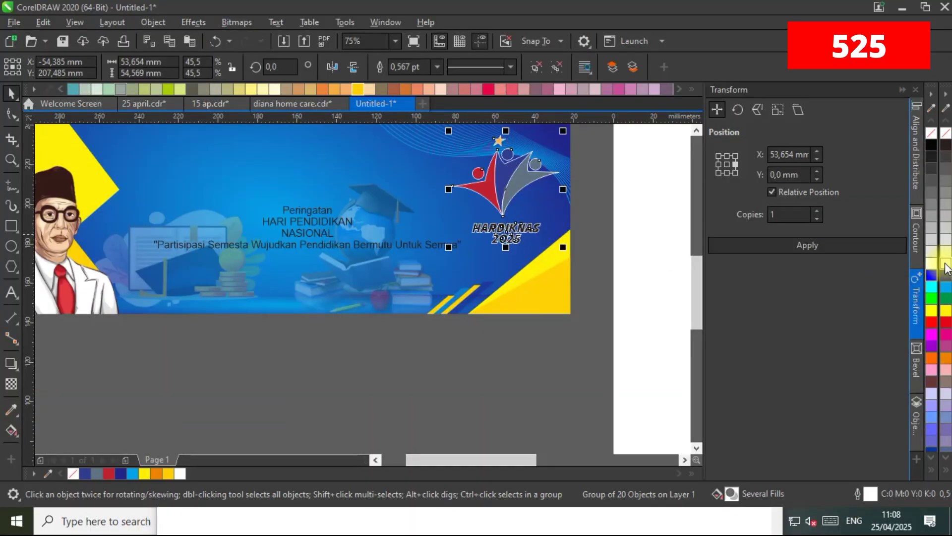
key(F12)
text(4)
click(514, 312)
click(591, 353)
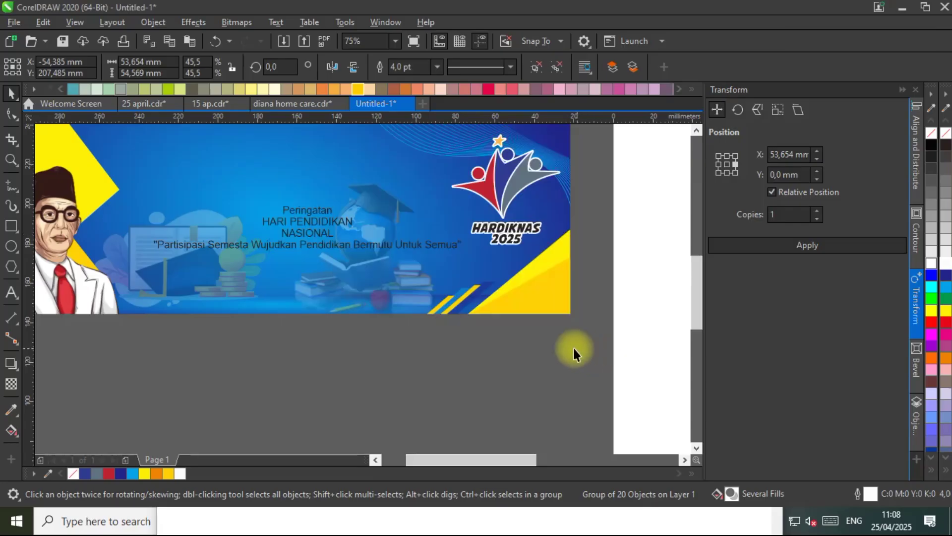
Move the 'Peringatan' text higher toward the top of the banner.
scroll(549, 344, down, 2)
scroll(538, 274, up, 2)
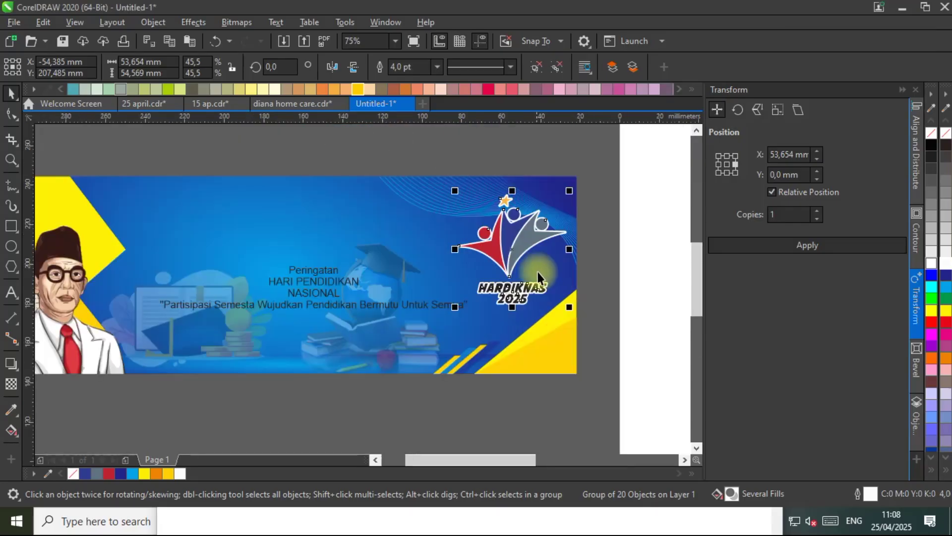
click(330, 272)
drag(330, 273, 330, 207)
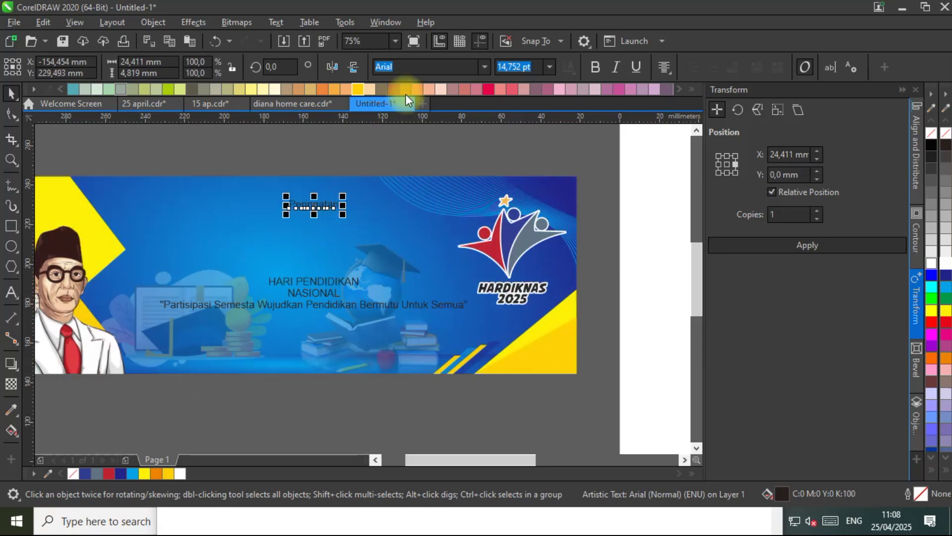
Set Peringatan in the Back to Black Demo font and enlarge it about its centre.
click(486, 67)
scroll(466, 284, down, 3)
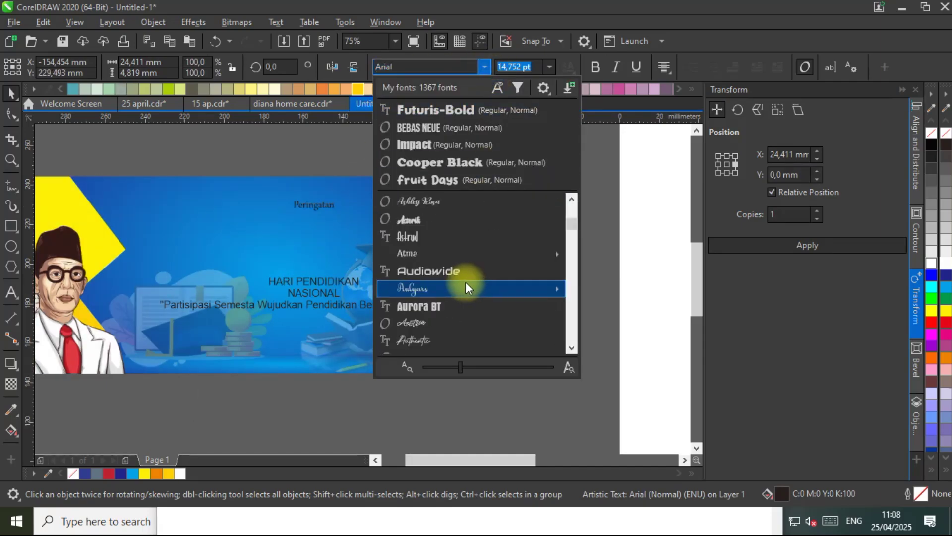
mouse_move(465, 281)
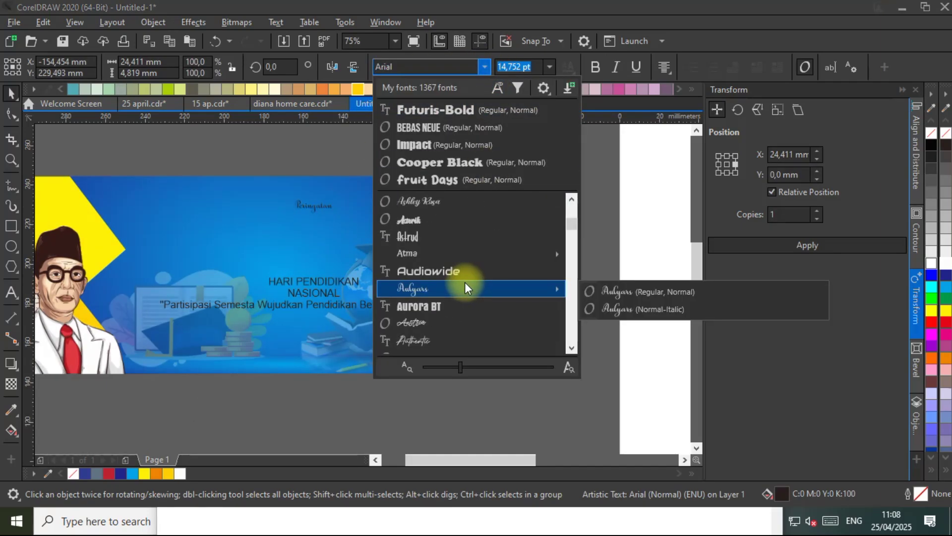
scroll(440, 321, down, 3)
click(440, 309)
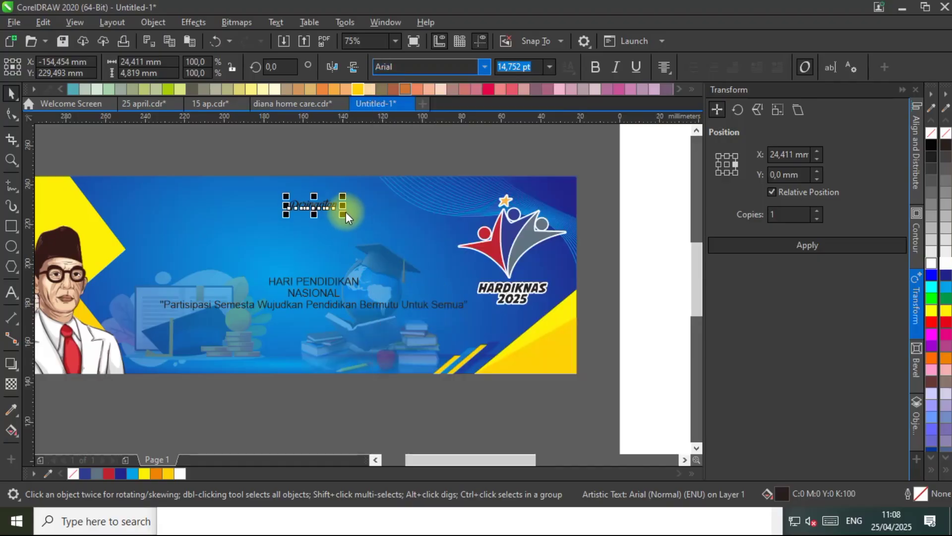
drag(343, 215, 387, 243)
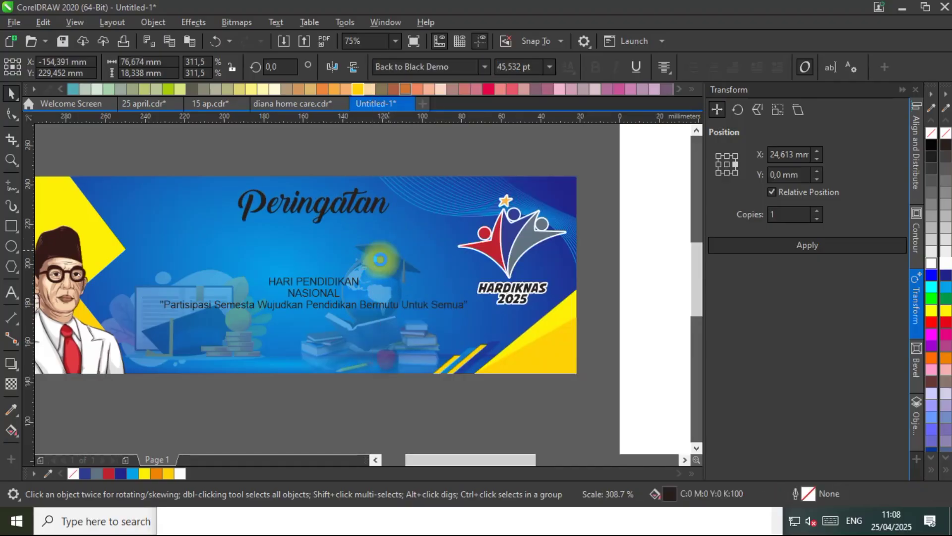
Set HARI PENDIDIKAN NASIONAL in Avengeance Mightiest Avenger and scale it up, undoing an accidental background move.
click(347, 283)
shift+click(334, 296)
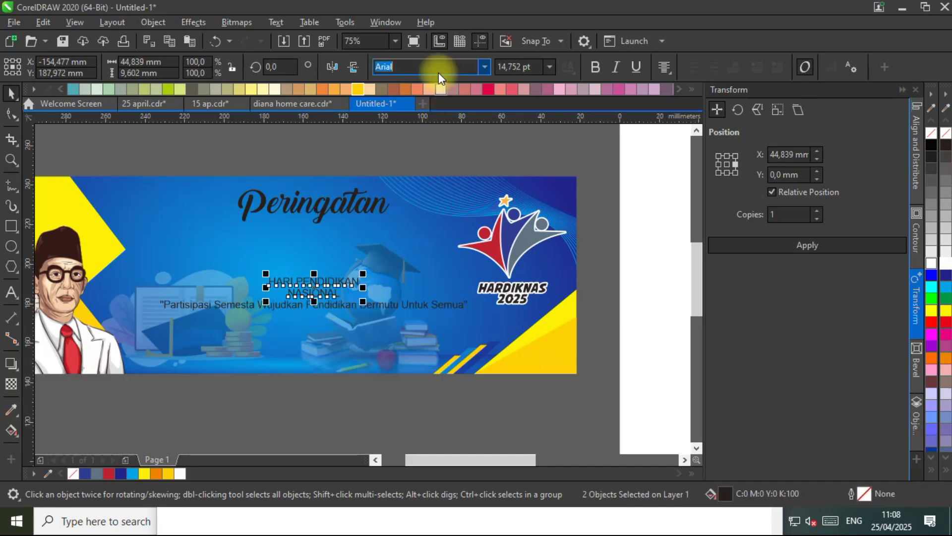
text(Avengeance Mightiest Aver)
drag(363, 273, 401, 239)
key(ctrl+z)
Move both title lines upward and enlarge them slightly, undoing a background shift.
click(374, 269)
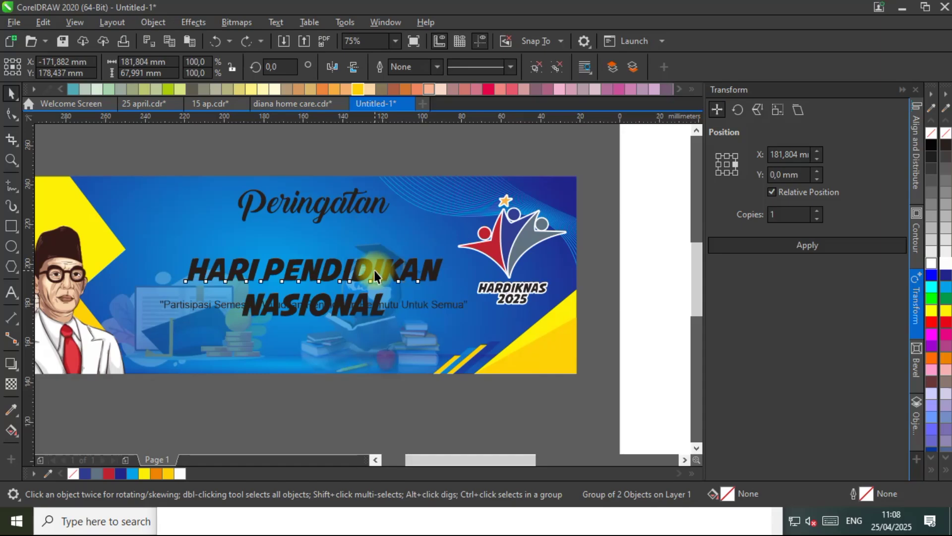
shift+click(356, 302)
drag(356, 289, 361, 267)
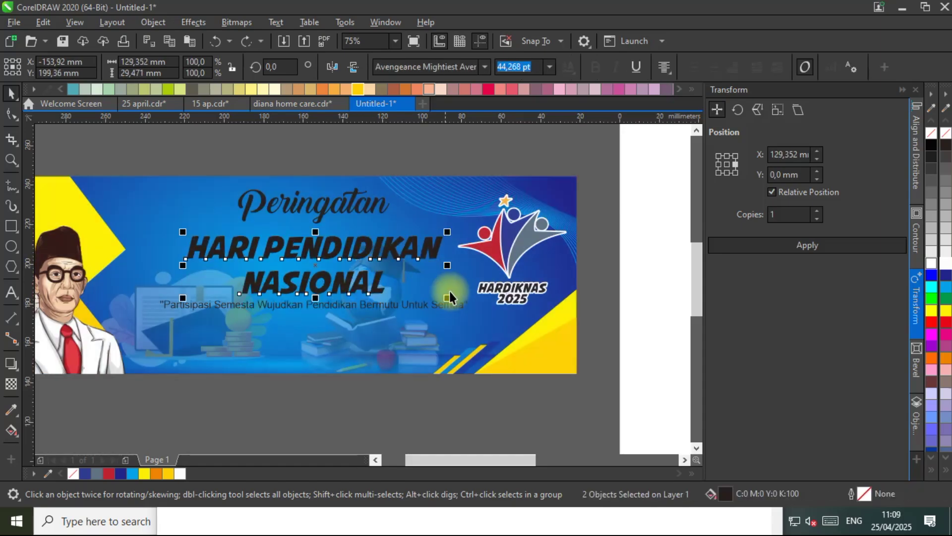
drag(449, 301, 477, 310)
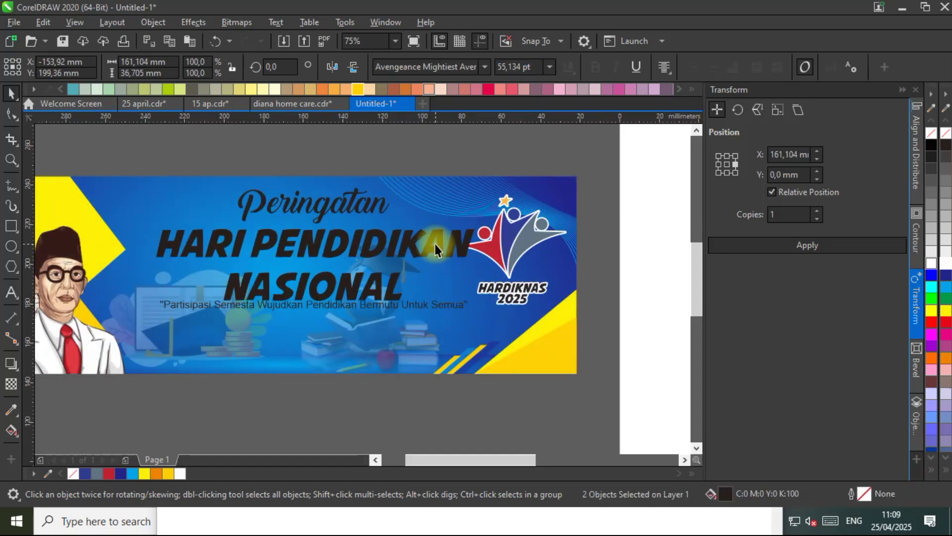
click(429, 247)
key(ctrl+z)
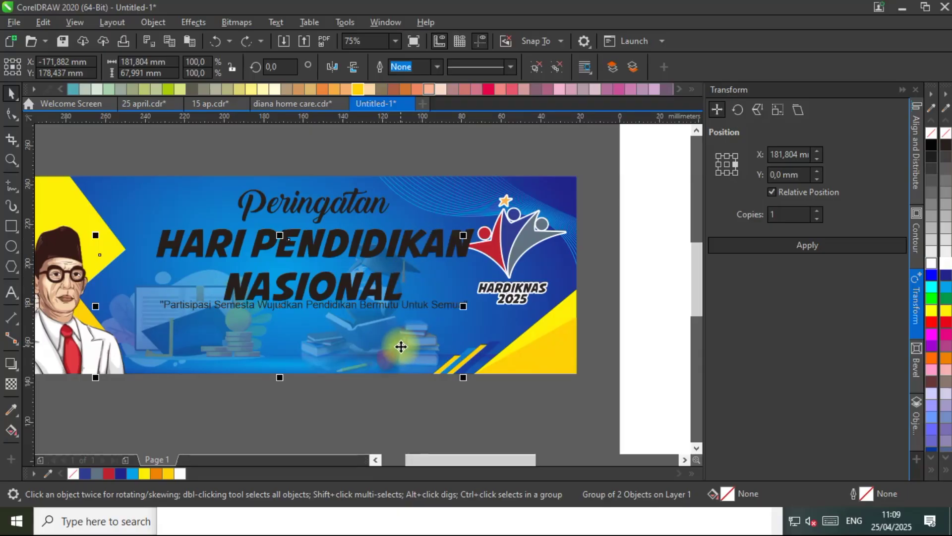
Delete the faint books and coins illustration, then restore it.
key(Delete)
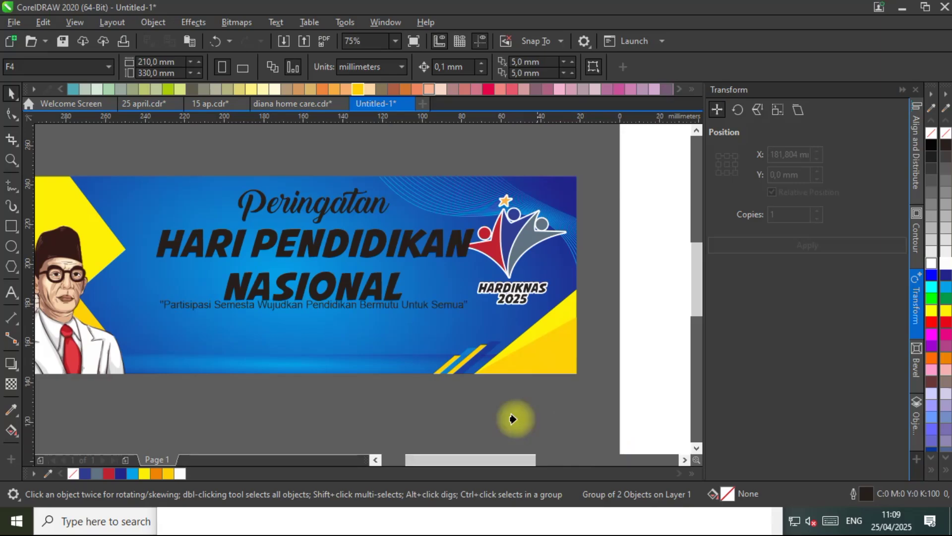
key(ctrl+z)
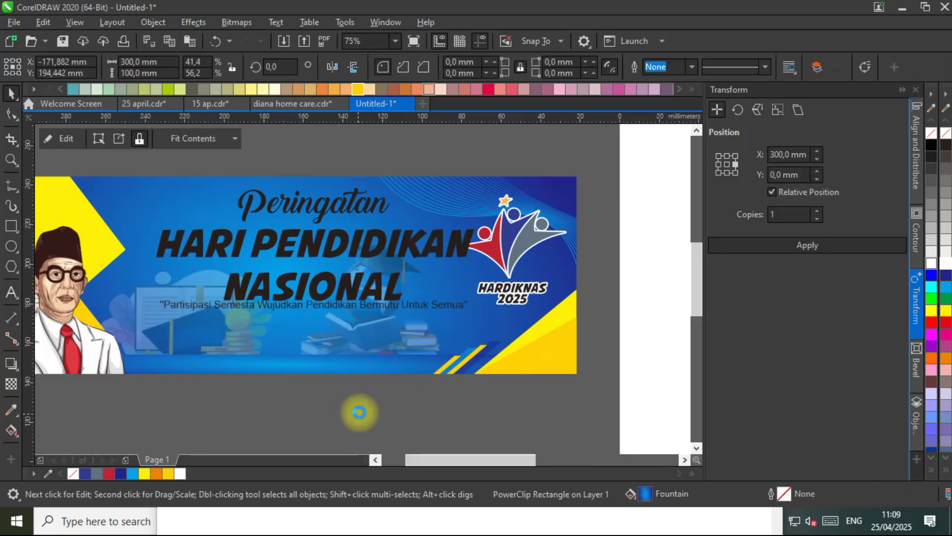
click(359, 412)
PowerClip the thin bottom strip inside the banner background.
click(351, 365)
scroll(354, 363, down, 1)
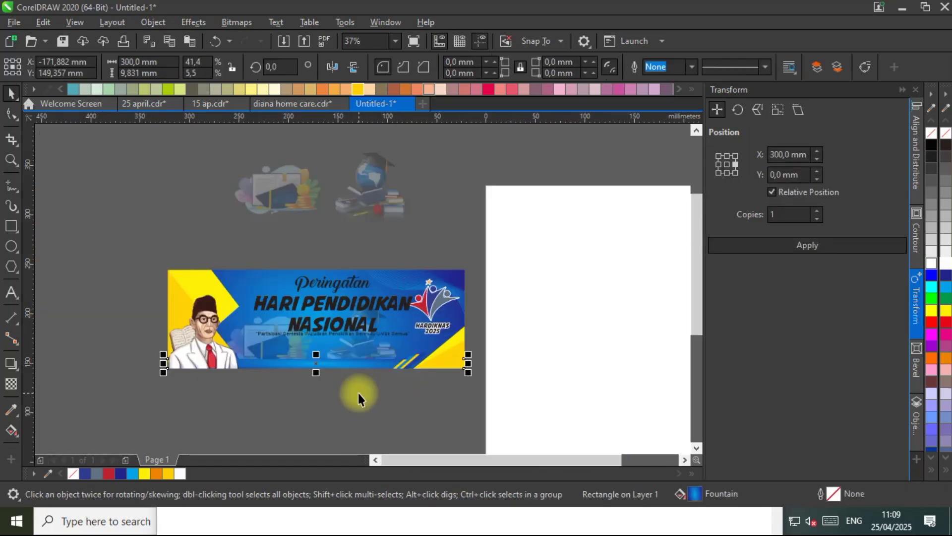
click(358, 395)
scroll(349, 369, up, 1)
click(348, 357)
right_click(349, 356)
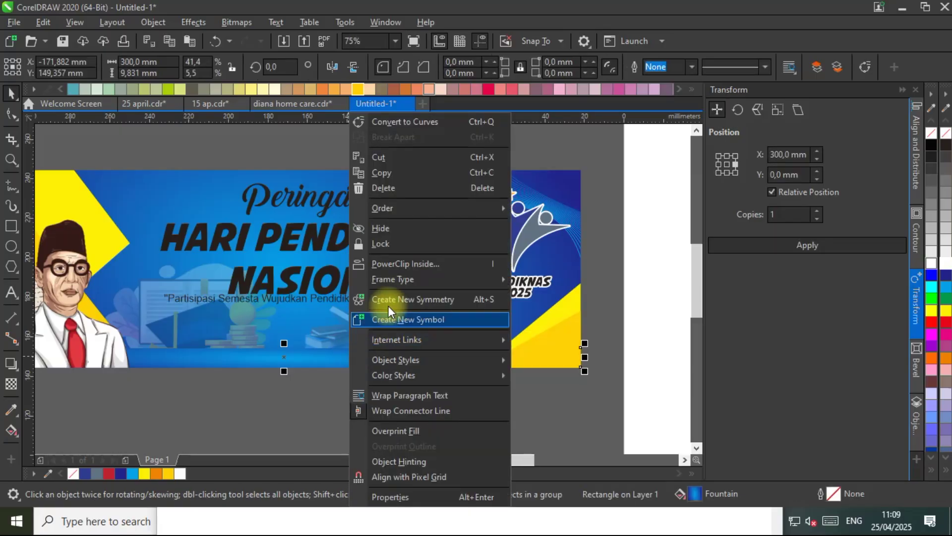
mouse_move(392, 283)
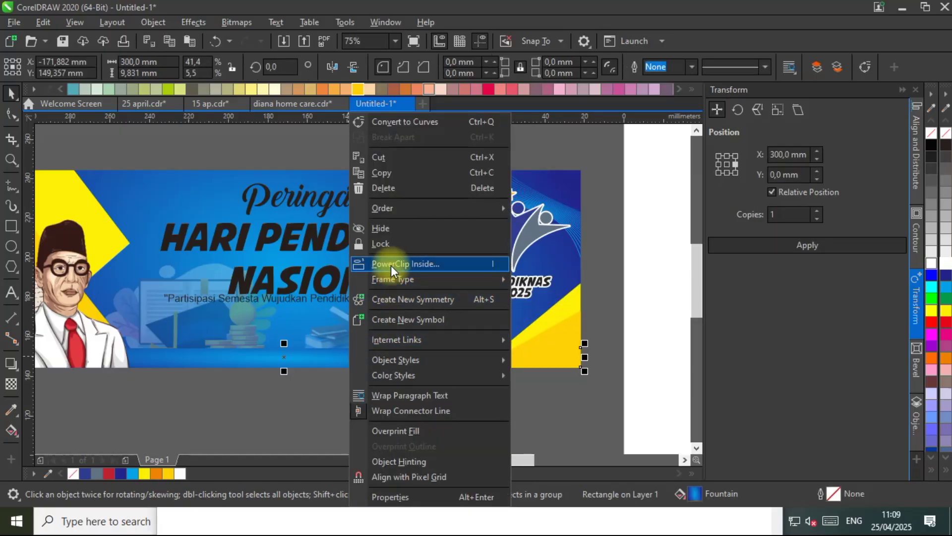
click(391, 265)
click(368, 333)
key(Escape)
Nudge NASIONAL upward and make the HARI PENDIDIKAN NASIONAL title white.
click(360, 278)
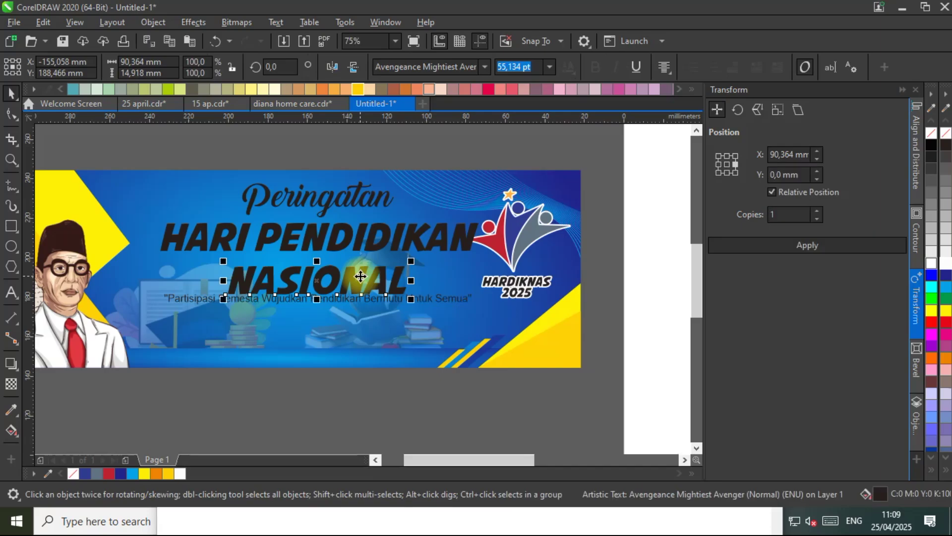
drag(360, 276, 326, 262)
shift+click(367, 244)
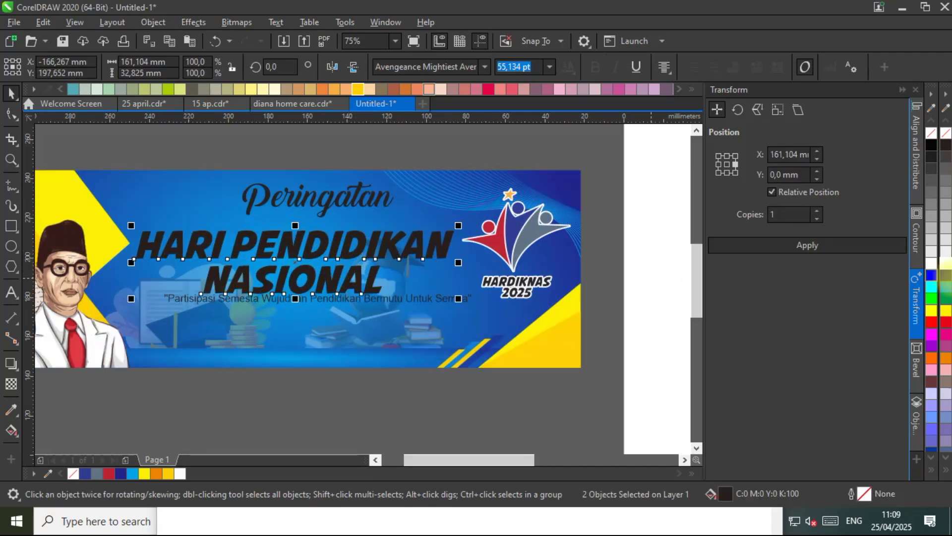
click(947, 264)
Keep the slogan in Futuris-Bold, move it lower, enlarge it and centre it under the title.
click(408, 298)
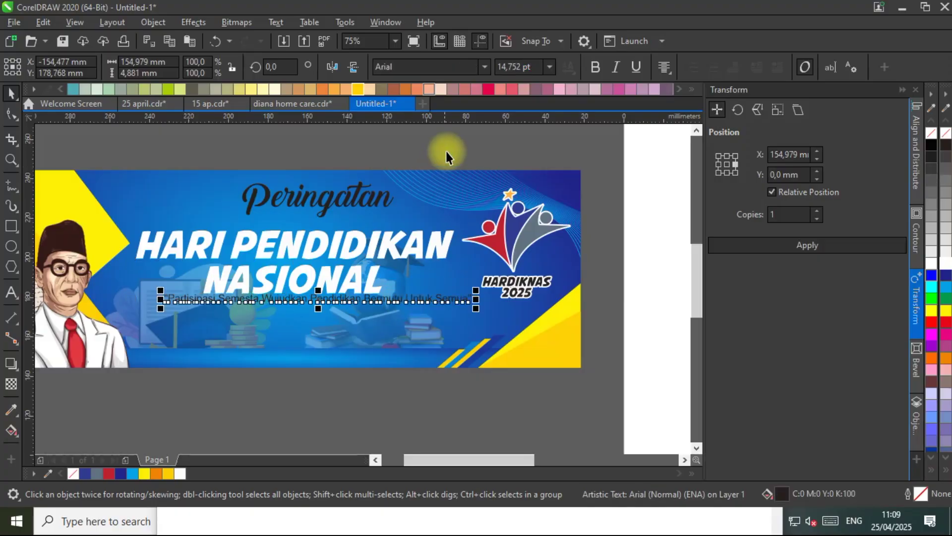
click(484, 67)
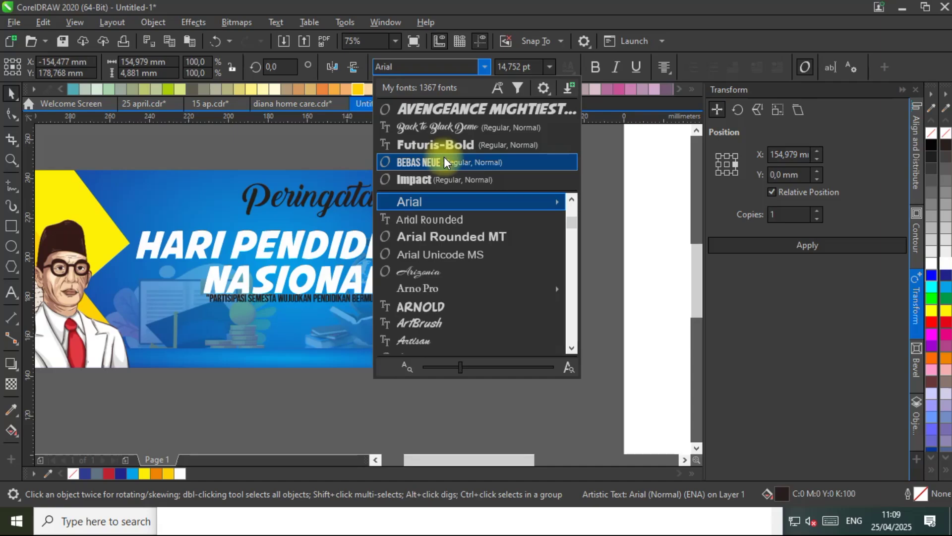
key(Escape)
key(ctrl+z)
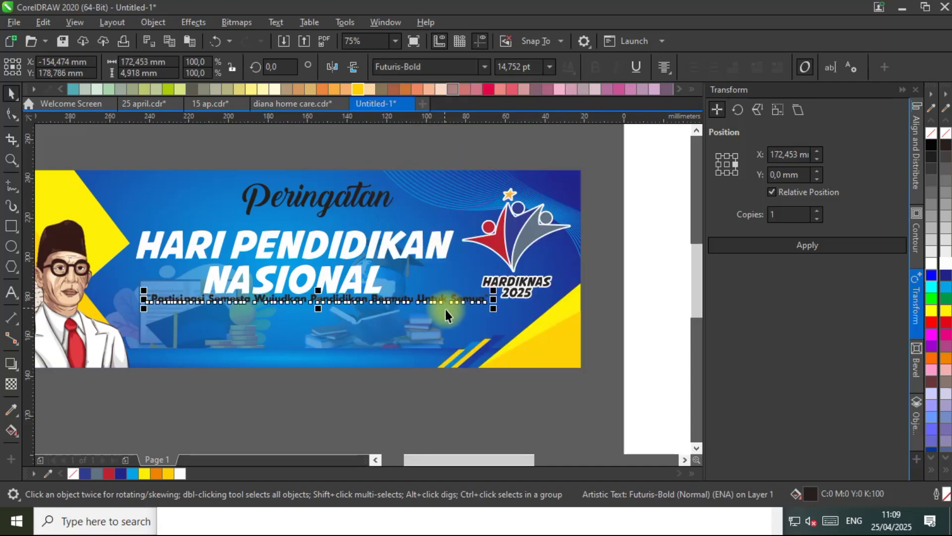
drag(355, 302, 355, 313)
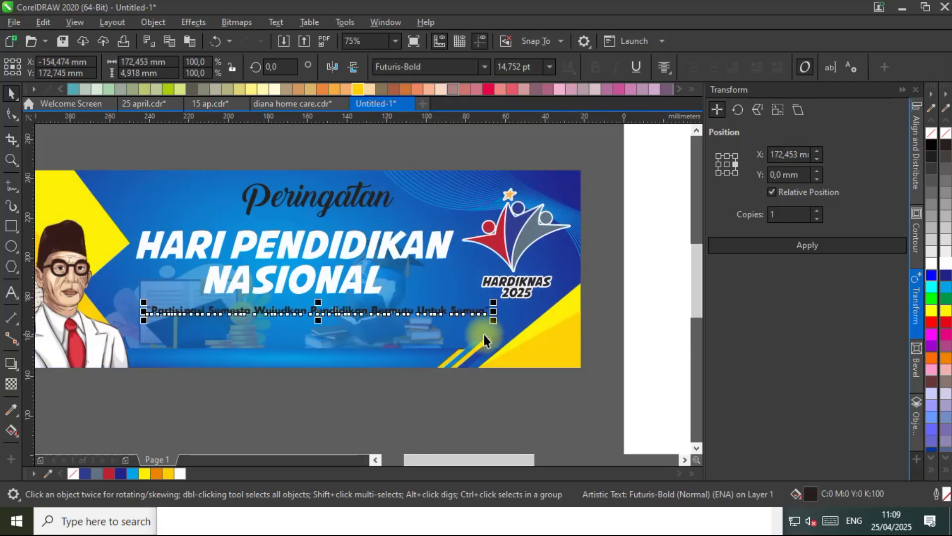
drag(493, 321, 516, 332)
shift+click(367, 291)
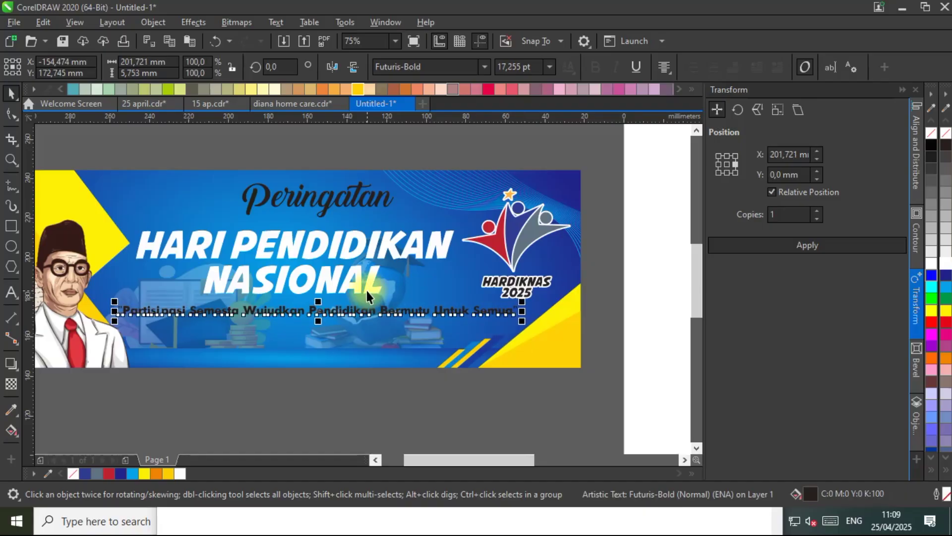
shift+click(367, 248)
key(c)
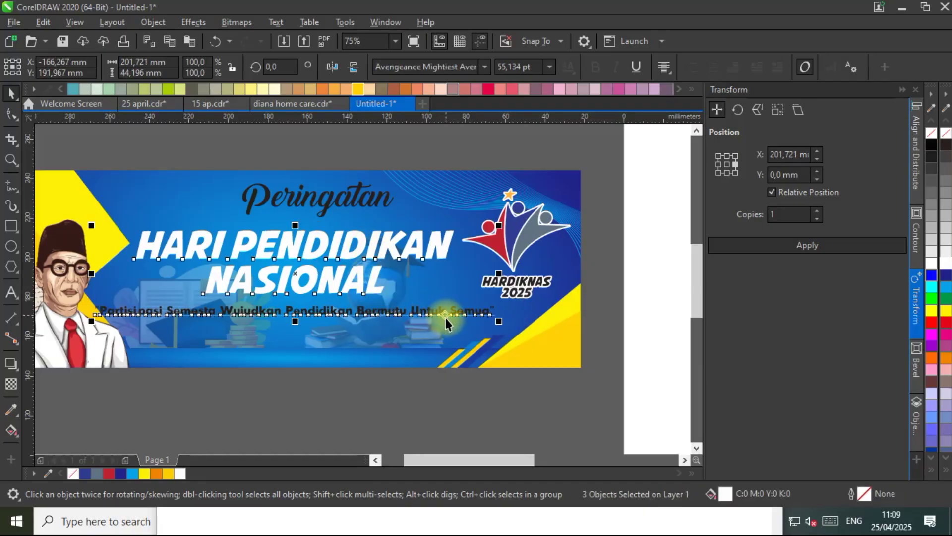
Try the Bebas Neue font on the slogan, then undo it.
click(414, 407)
click(459, 312)
click(442, 66)
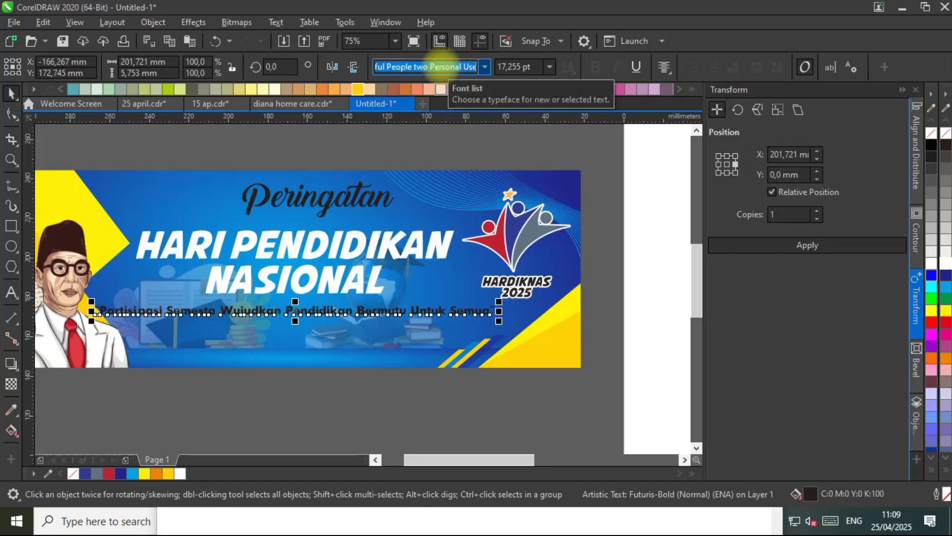
text(Bebas Neue)
key(Return)
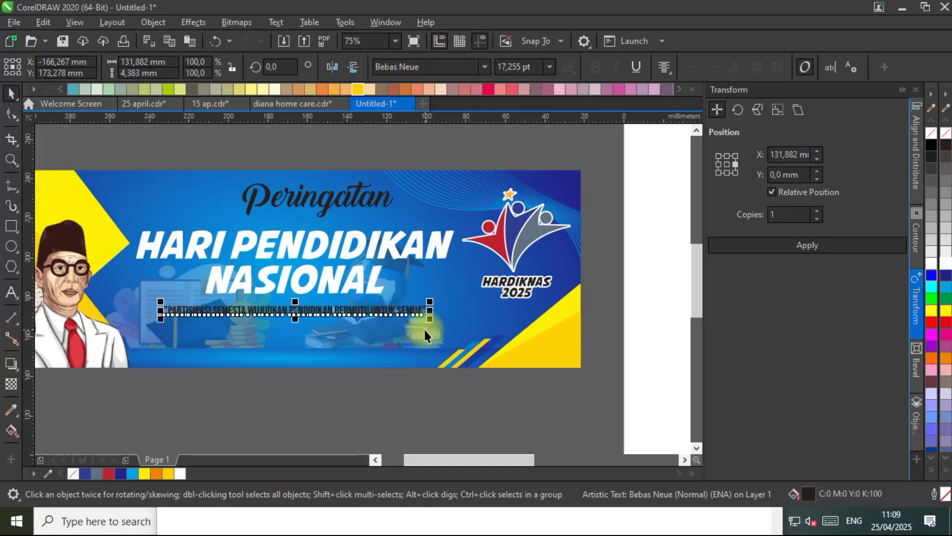
drag(431, 321, 460, 335)
key(ctrl+z)
key(ctrl+z)
Stretch the slogan wider, nudge it slightly lower, and select both title lines.
drag(502, 314, 492, 338)
scroll(292, 320, up, 2)
click(295, 329)
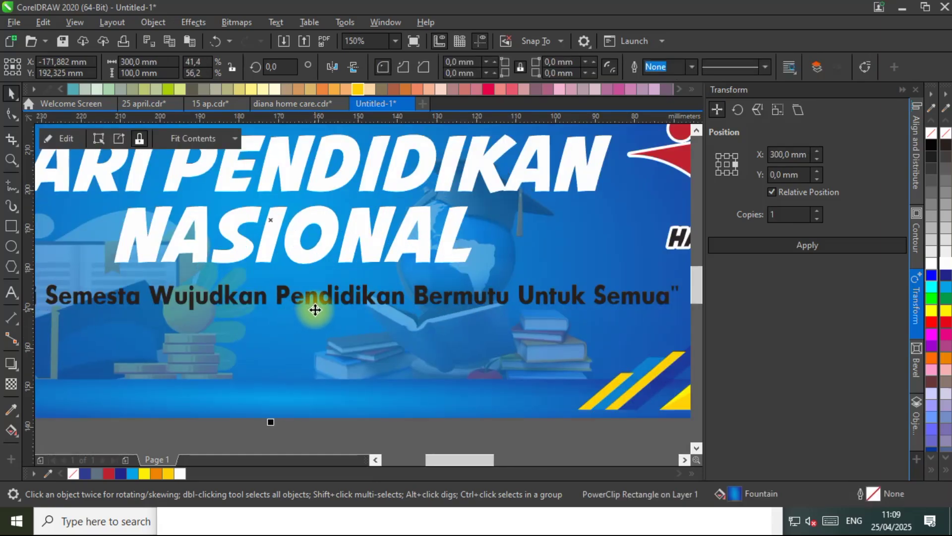
click(293, 310)
drag(318, 303, 319, 312)
scroll(331, 318, down, 2)
click(360, 298)
scroll(365, 285, up, 1)
shift+click(371, 280)
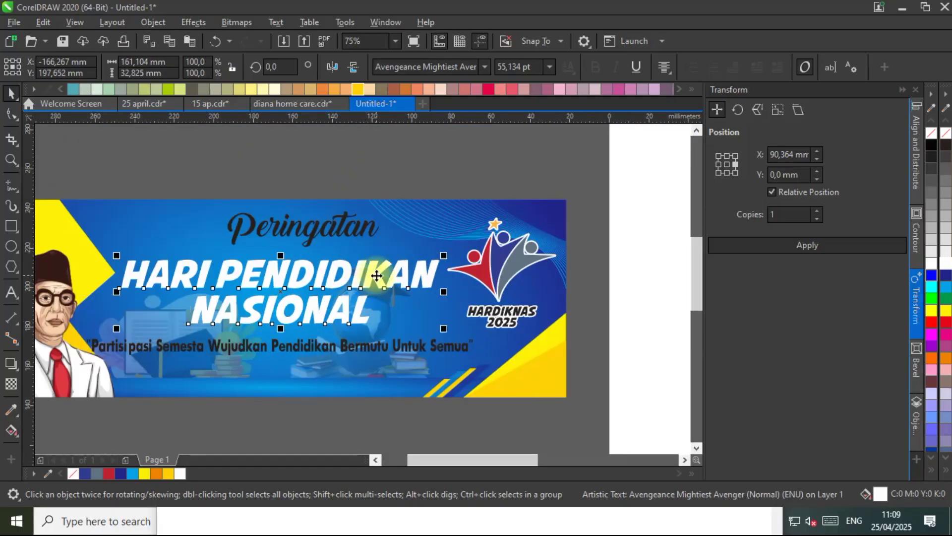
Give the title a dark blue 6 pt outline with rounded corners, placed behind the fill.
right_click(946, 277)
key(F12)
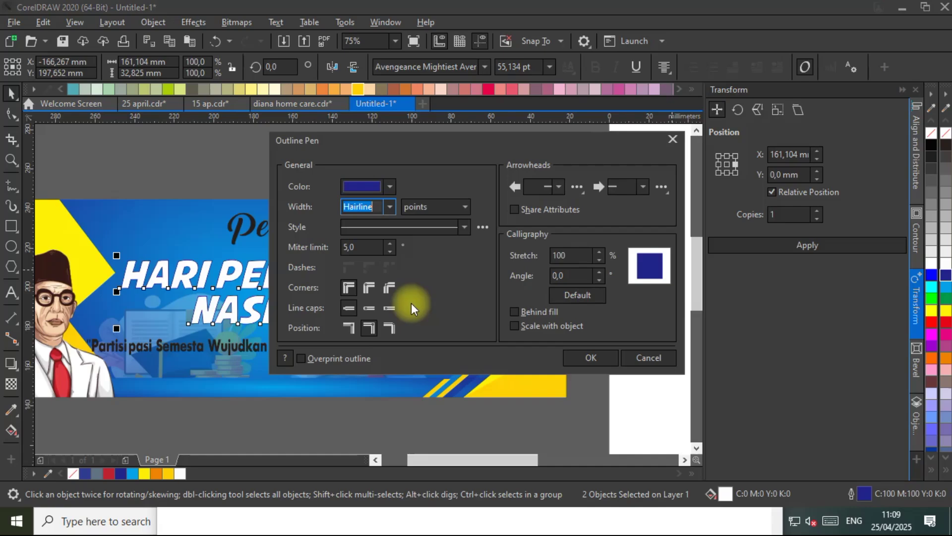
text(6)
click(372, 286)
click(518, 312)
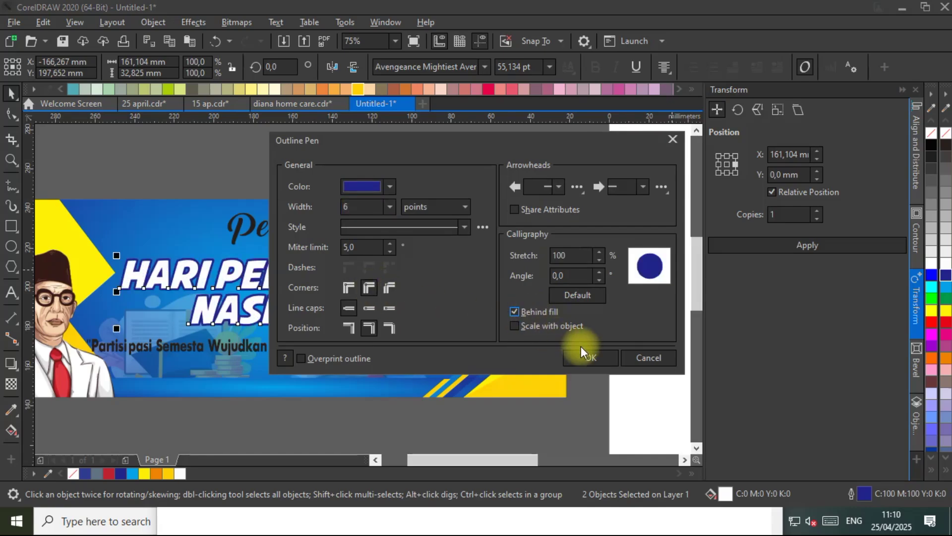
click(584, 357)
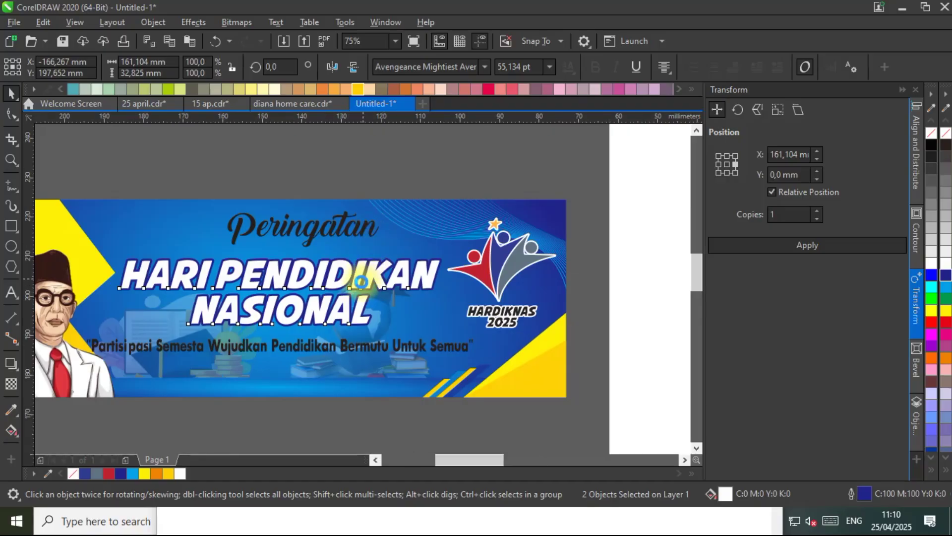
Reduce the title's outline width to 2 pt.
scroll(362, 283, up, 2)
key(F12)
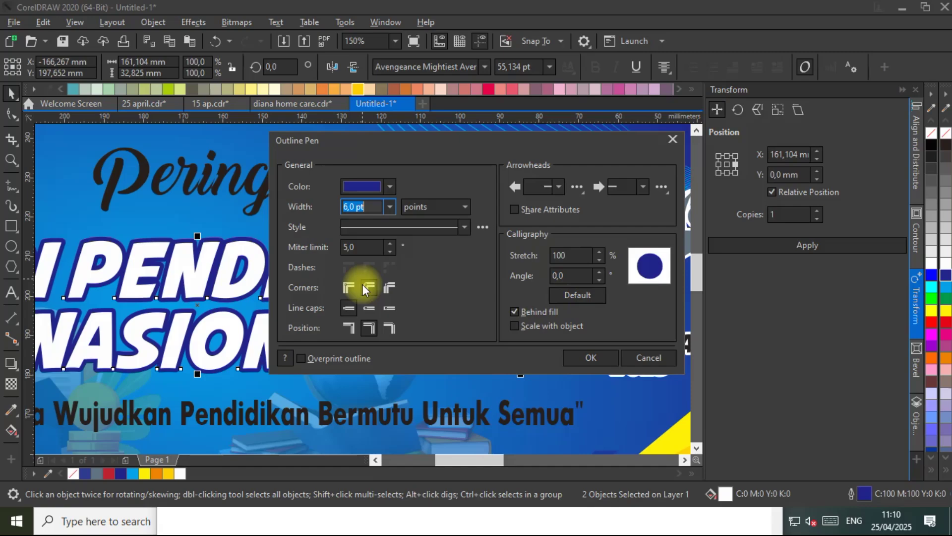
text(2)
key(Return)
Add a down-right offset dark blue copy of the title behind the white text.
scroll(373, 298, up, 2)
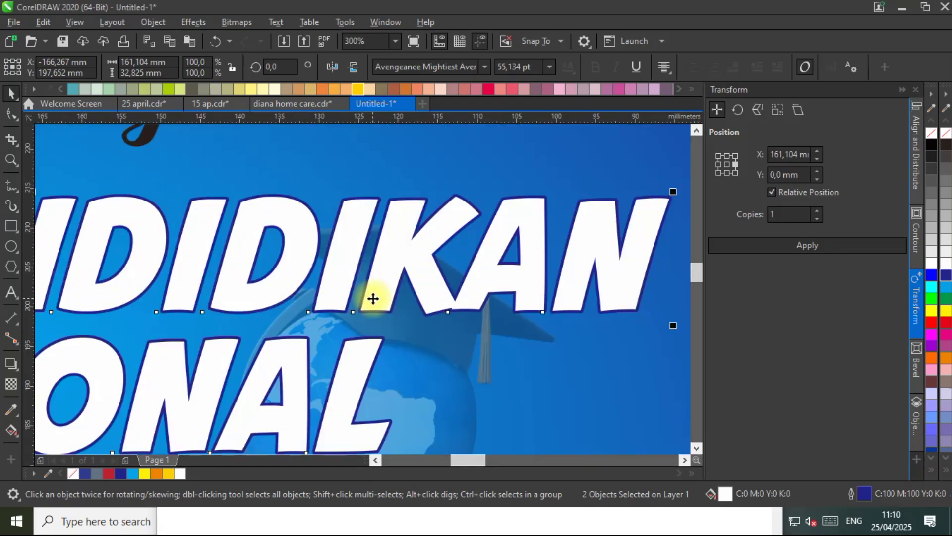
drag(382, 287, 386, 294)
right_click(386, 293)
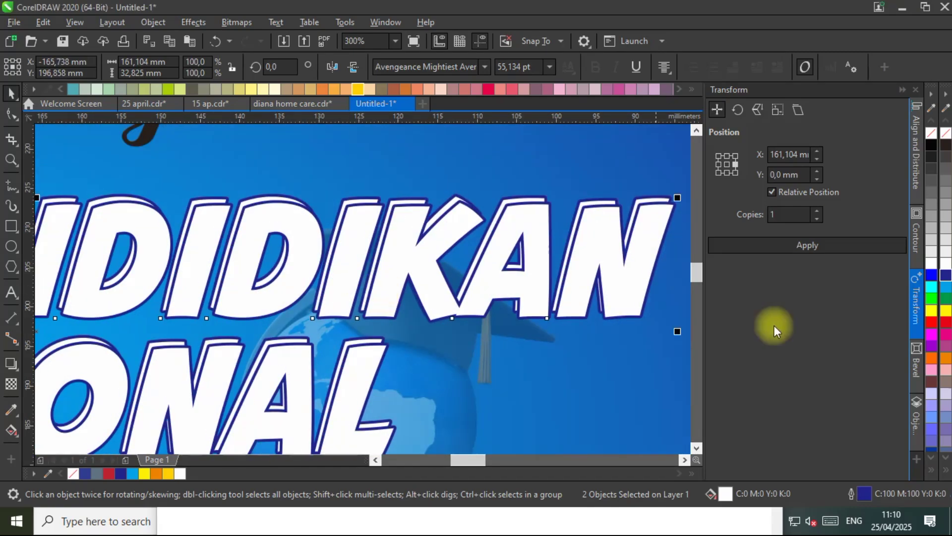
click(945, 278)
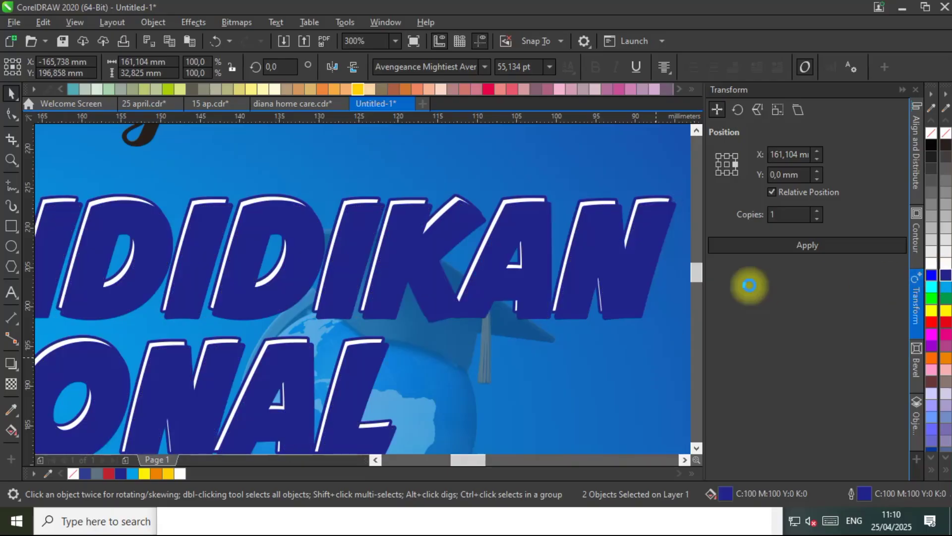
key(ctrl+Page_Down)
key(ctrl+Page_Down)
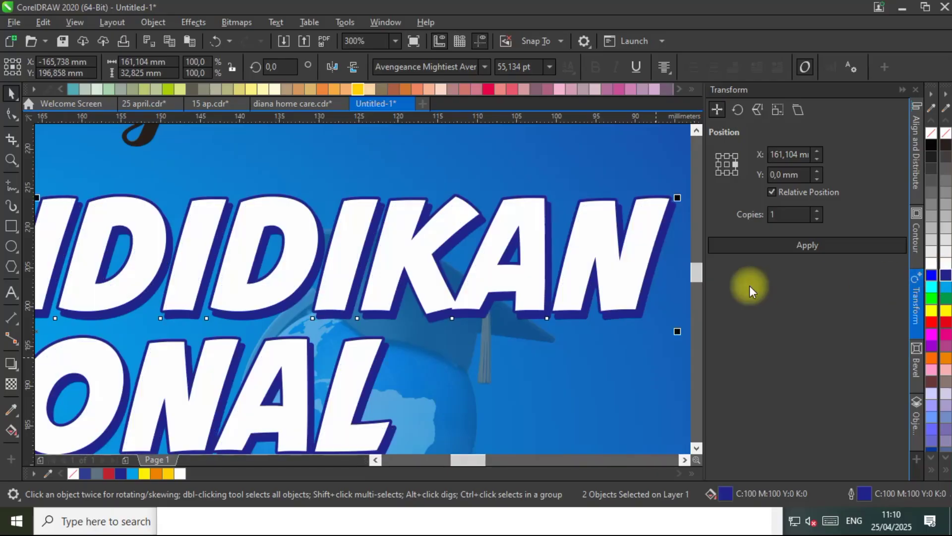
scroll(647, 275, down, 1)
scroll(635, 280, down, 2)
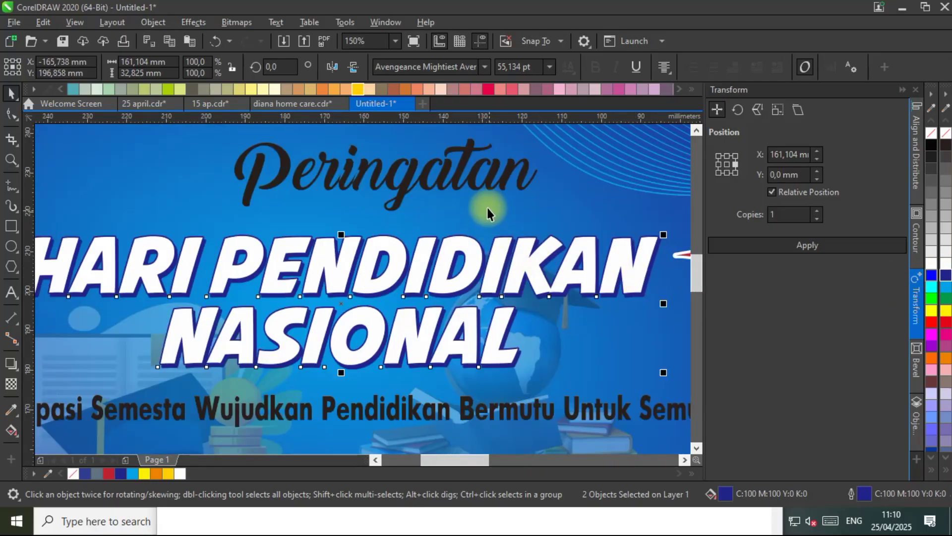
click(476, 186)
Browse the font list and apply a script font to Peringatan.
click(480, 65)
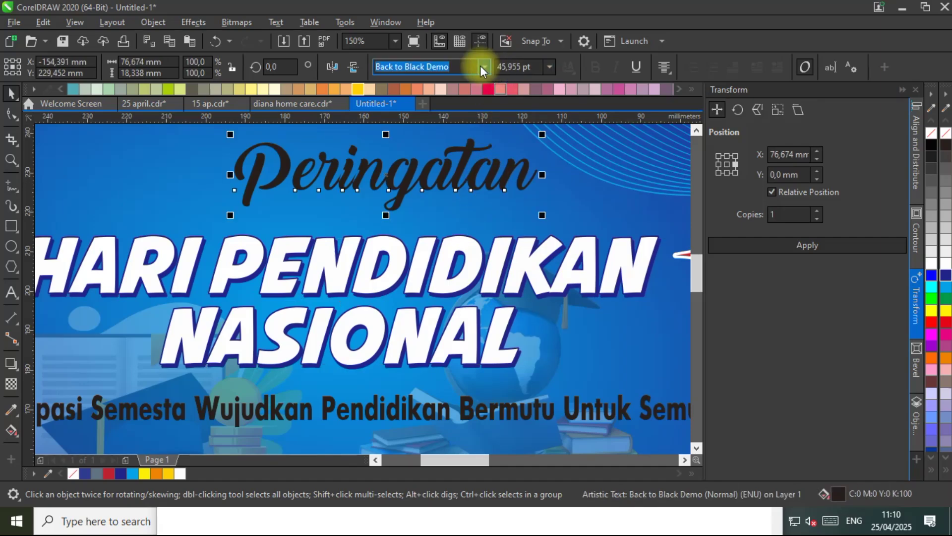
click(480, 65)
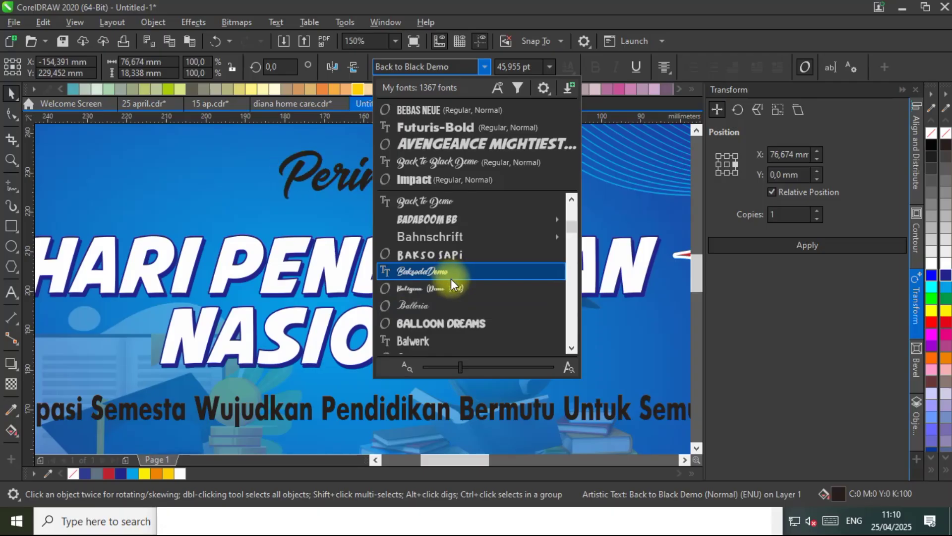
scroll(540, 290, down, 4)
scroll(493, 279, up, 9)
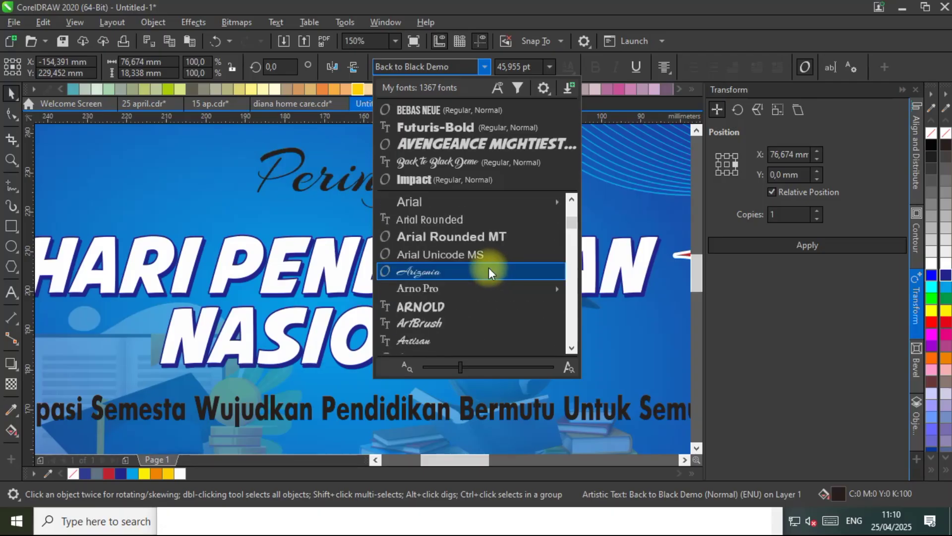
scroll(489, 267, up, 3)
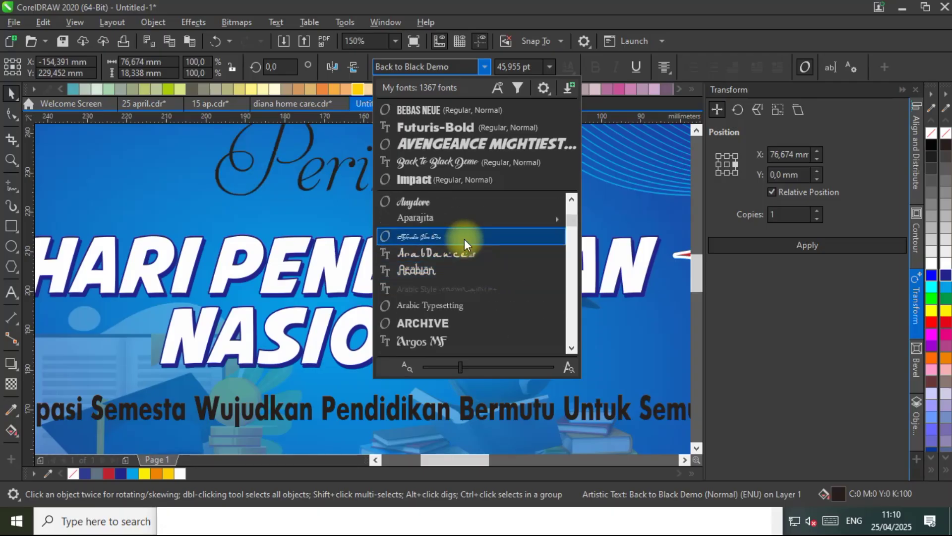
scroll(464, 239, up, 3)
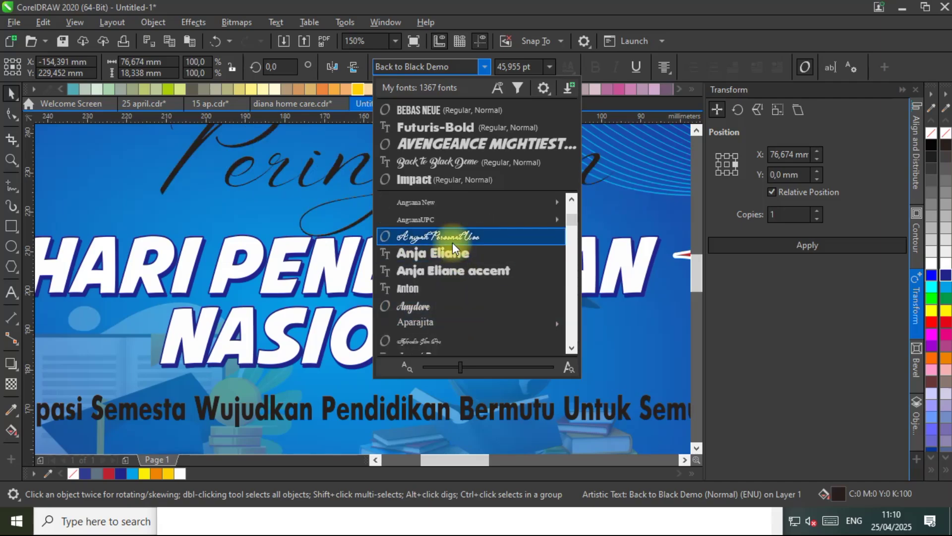
scroll(453, 242, up, 2)
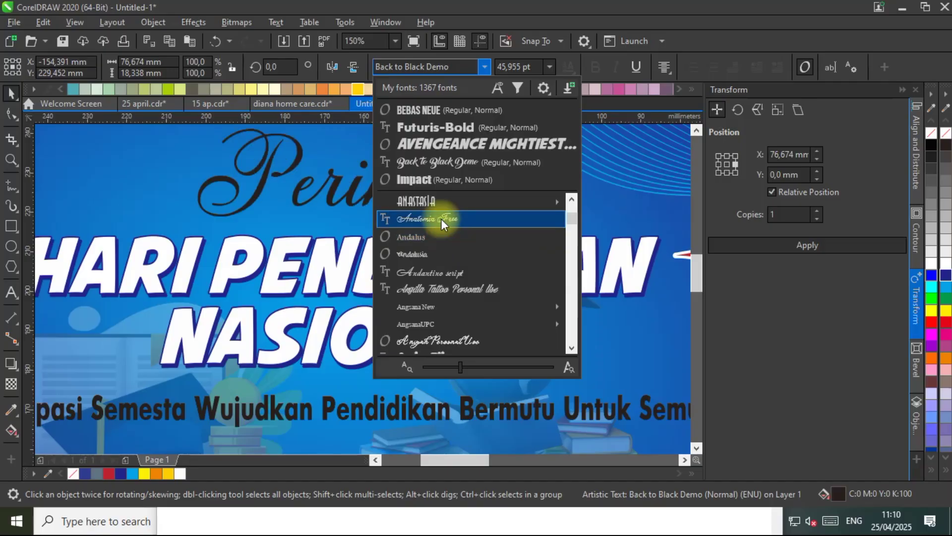
scroll(446, 269, up, 2)
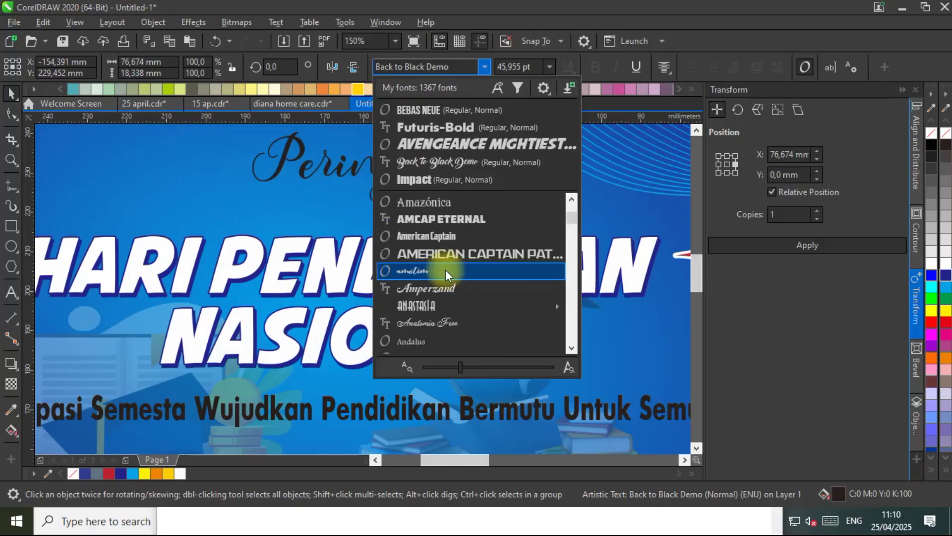
scroll(445, 272, up, 2)
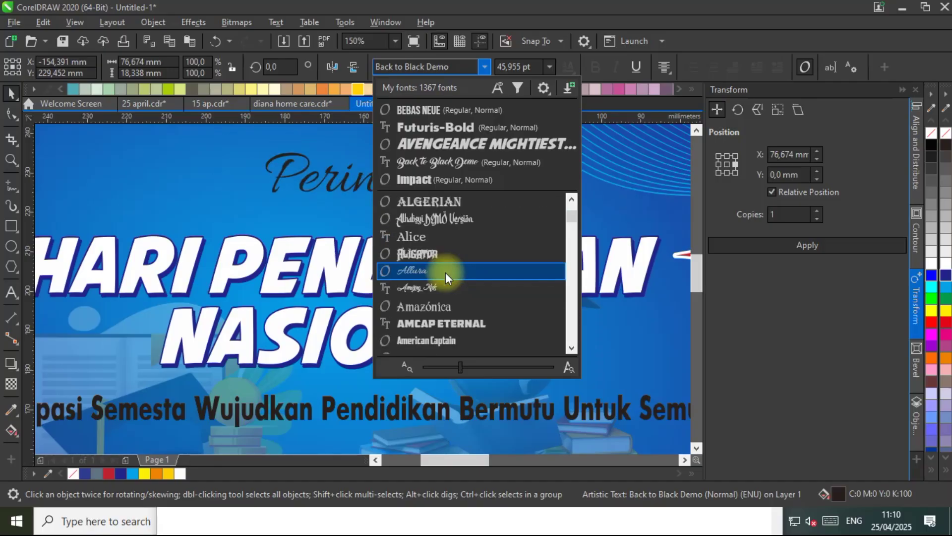
scroll(440, 243, up, 1)
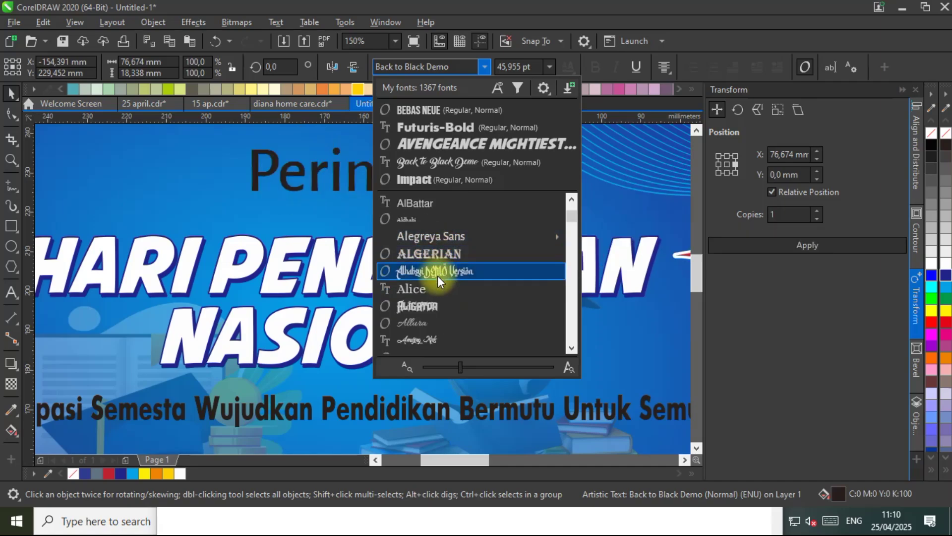
scroll(434, 295, up, 2)
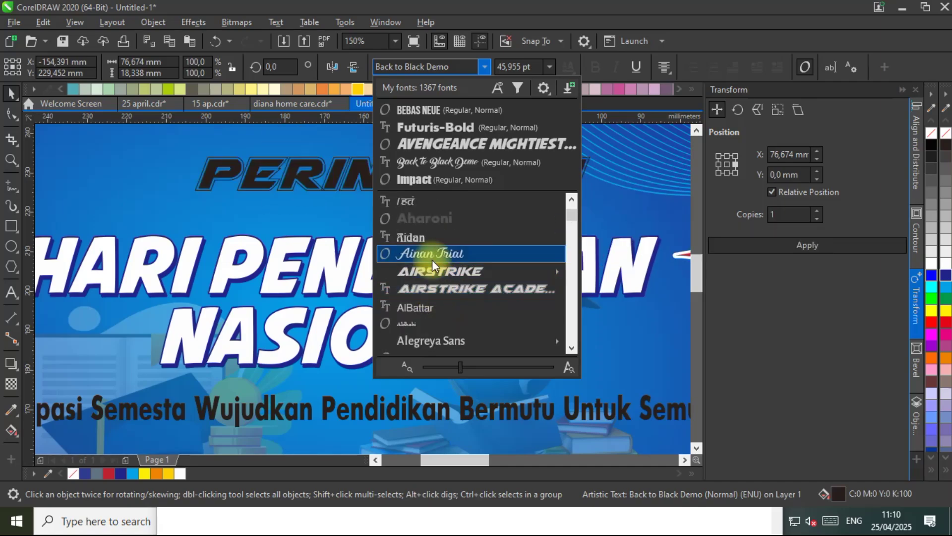
key(Escape)
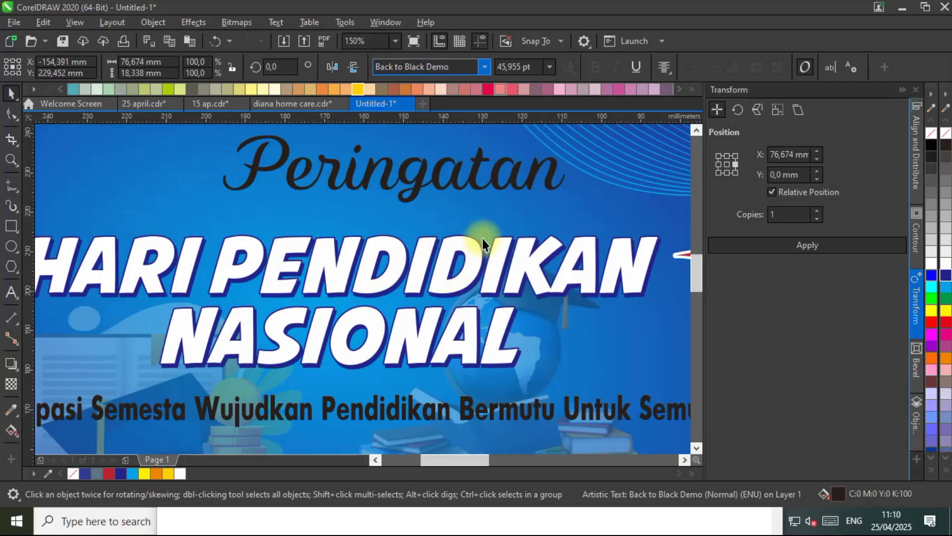
Enlarge Peringatan, centre it over the title, and nudge it slightly down.
scroll(483, 239, down, 2)
drag(529, 226, 568, 247)
shift+click(523, 249)
key(c)
key(Escape)
scroll(466, 227, up, 1)
drag(452, 186, 452, 204)
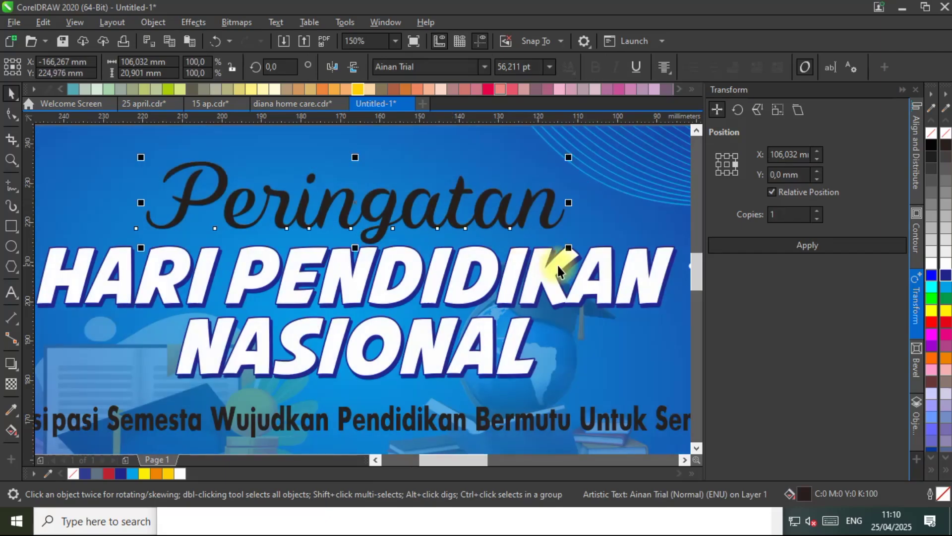
Enlarge Peringatan further in the Abuget script font.
click(485, 67)
scroll(459, 267, up, 8)
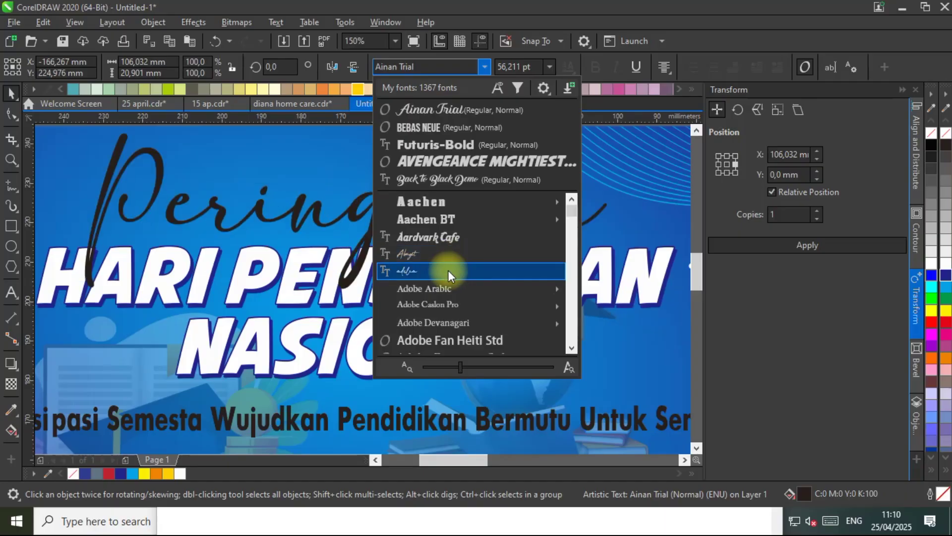
key(Escape)
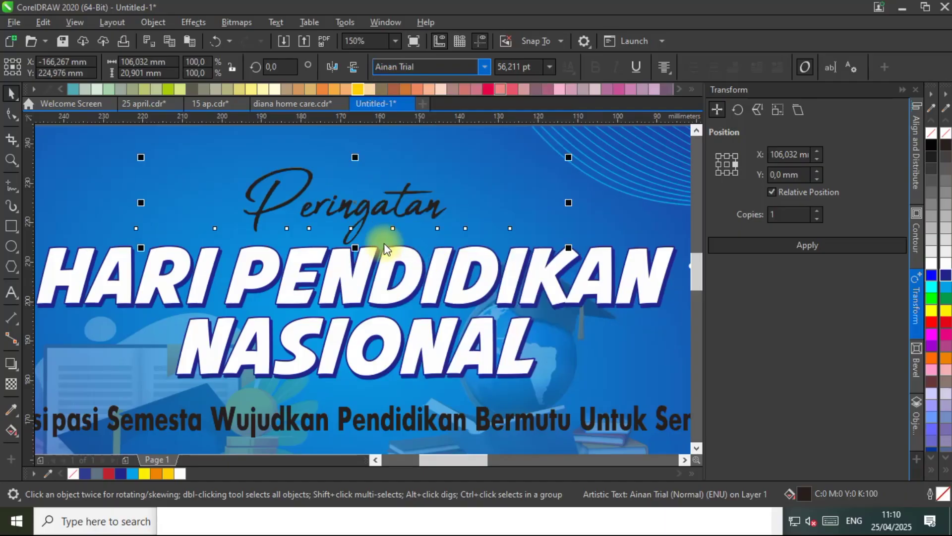
scroll(407, 242, down, 1)
drag(432, 248, 449, 271)
Fill Peringatan white with a 2 pt dark-blue outline placed behind the fill.
click(946, 263)
right_click(946, 276)
key(F12)
text(2)
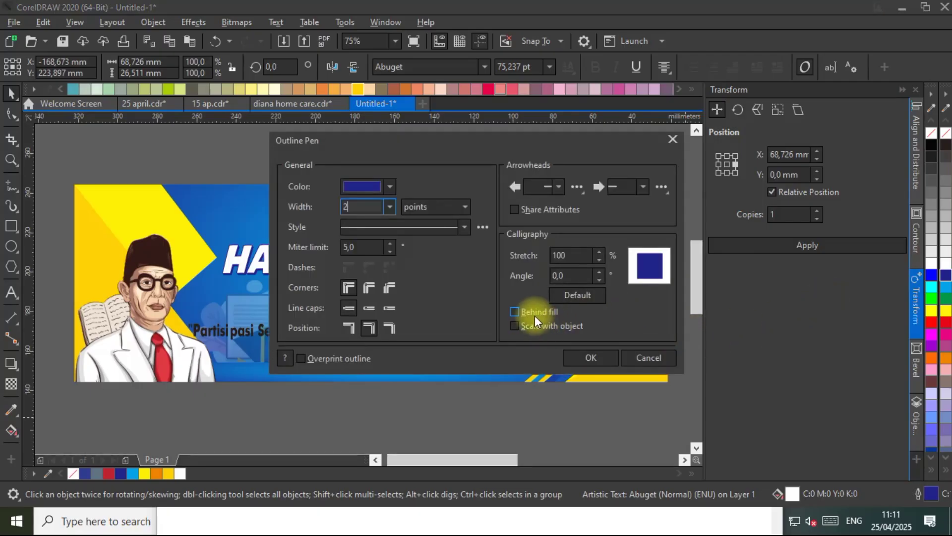
click(535, 314)
click(582, 348)
Add a dark-blue copy of Peringatan behind it, nudged up-left as a shadow.
scroll(379, 216, up, 2)
drag(379, 213, 392, 231)
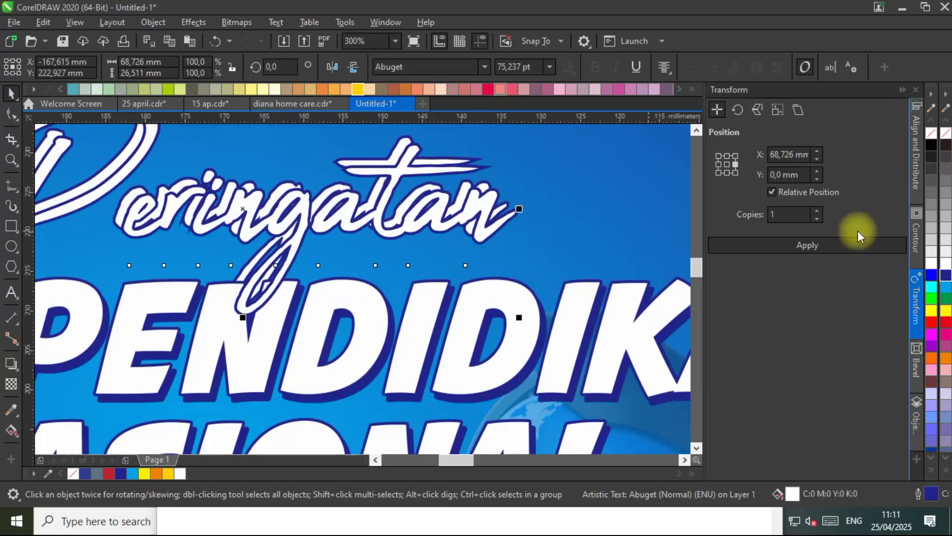
click(945, 277)
key(ctrl+Page_Down)
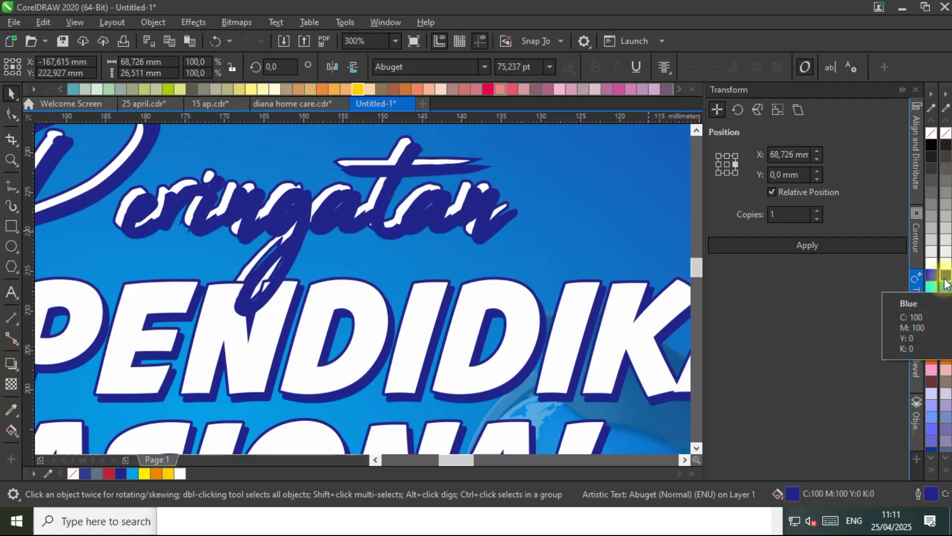
key(ctrl+Page_Down)
key(Left)
key(Left)
key(Left)
key(Up)
key(Up)
key(Up)
key(Left)
key(Left)
key(Up)
key(Up)
key(Up)
key(Up)
key(Up)
key(Up)
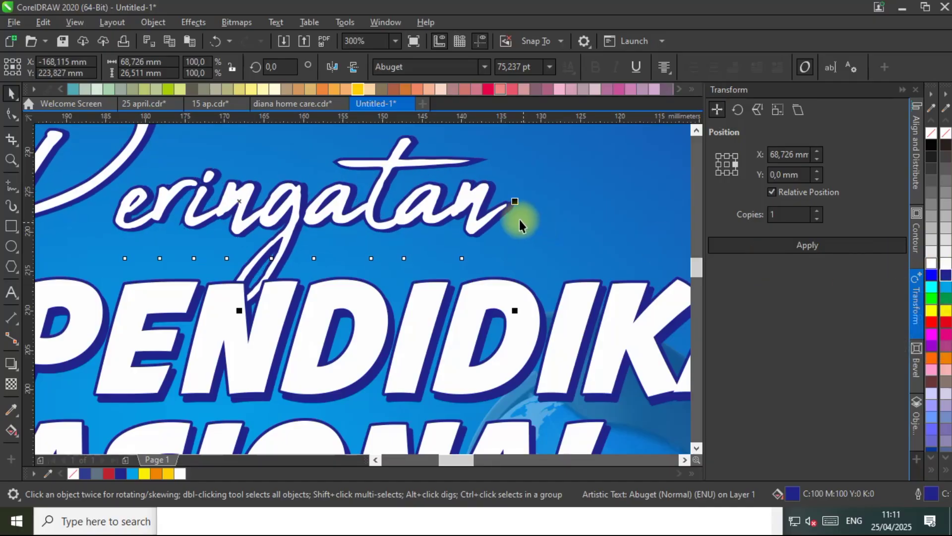
Apply the outline settings to both Peringatan layers, then select the banner background.
shift+click(461, 203)
key(F12)
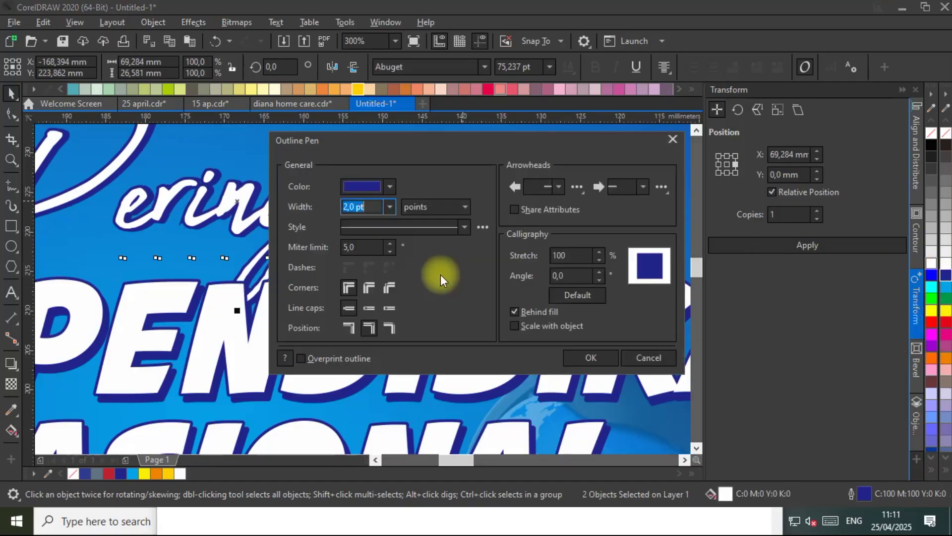
click(578, 359)
scroll(362, 221, down, 4)
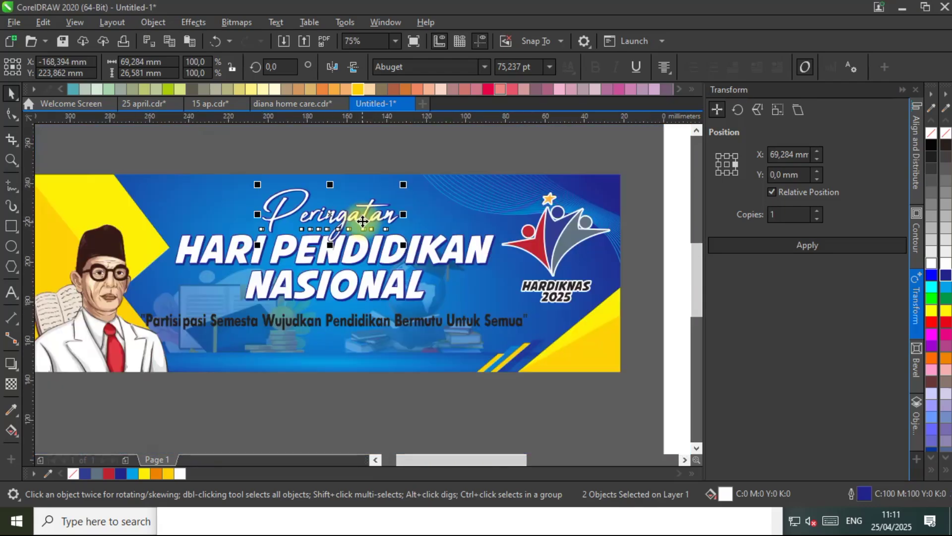
click(430, 163)
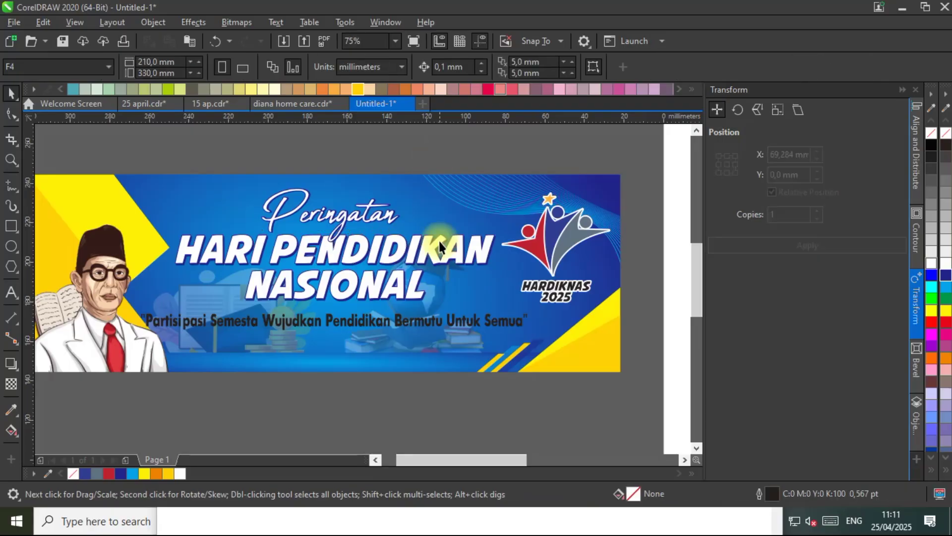
click(441, 320)
click(11, 225)
Draw a bar across the slogan line, colour it orange-yellow, and fade it toward the left end.
drag(148, 303, 433, 331)
click(11, 92)
click(946, 313)
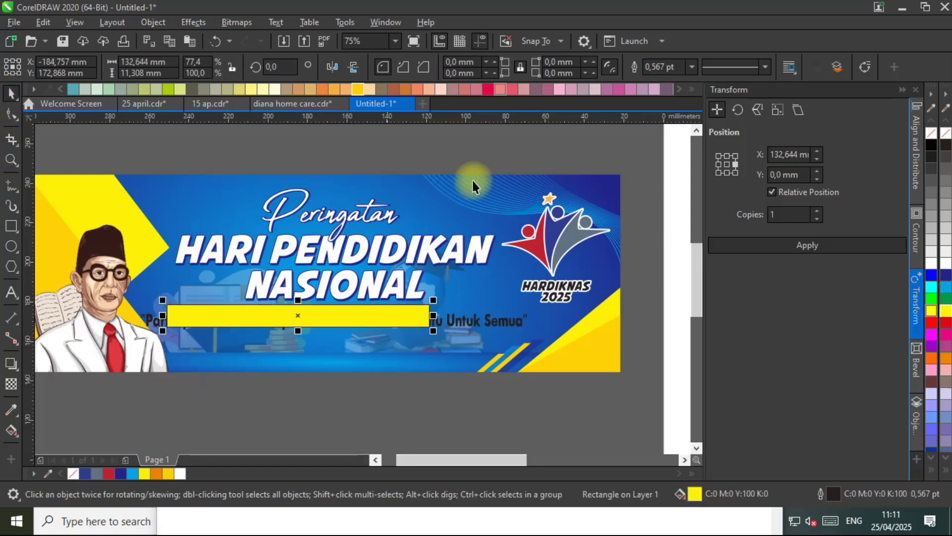
click(357, 89)
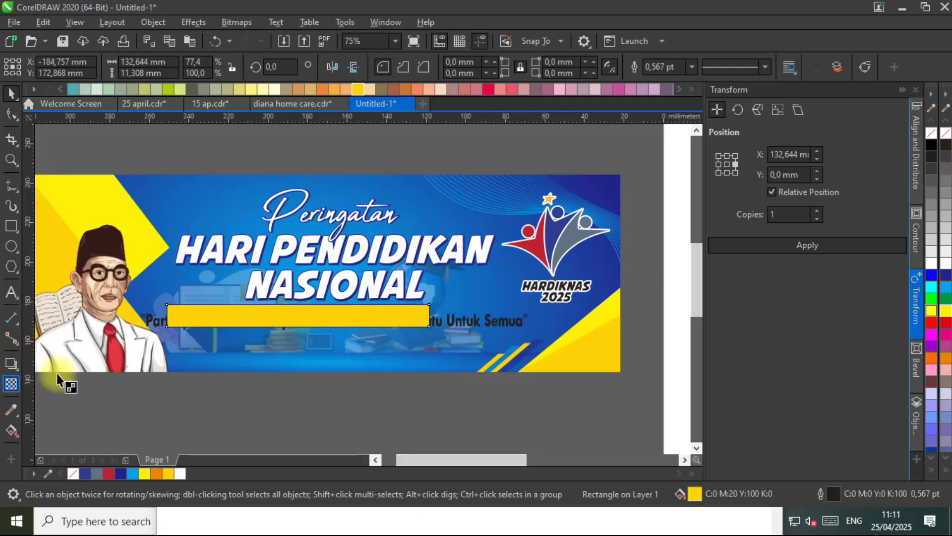
click(11, 383)
scroll(173, 324, up, 2)
drag(330, 311, 159, 312)
Thin the yellow bar by lowering its top edge and remove its outline.
click(11, 92)
scroll(445, 254, up, 3)
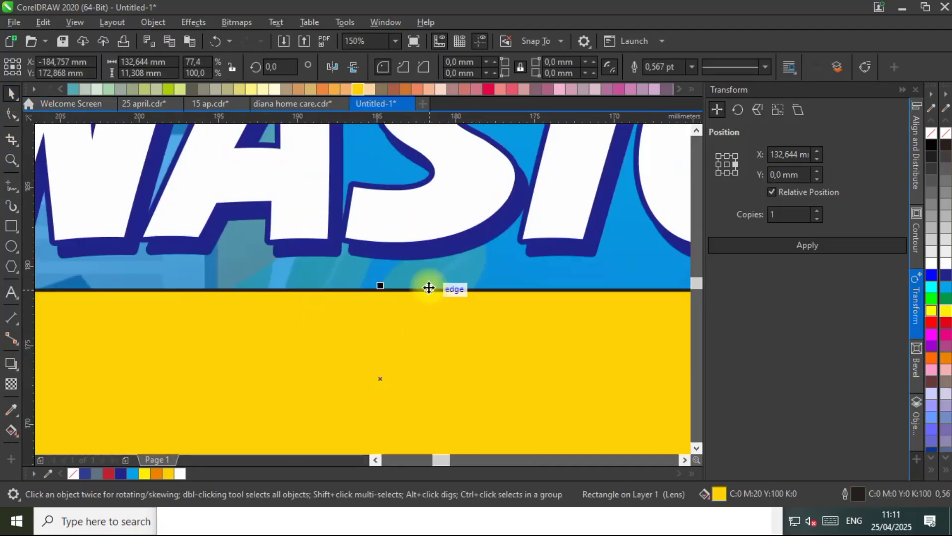
drag(384, 285, 380, 313)
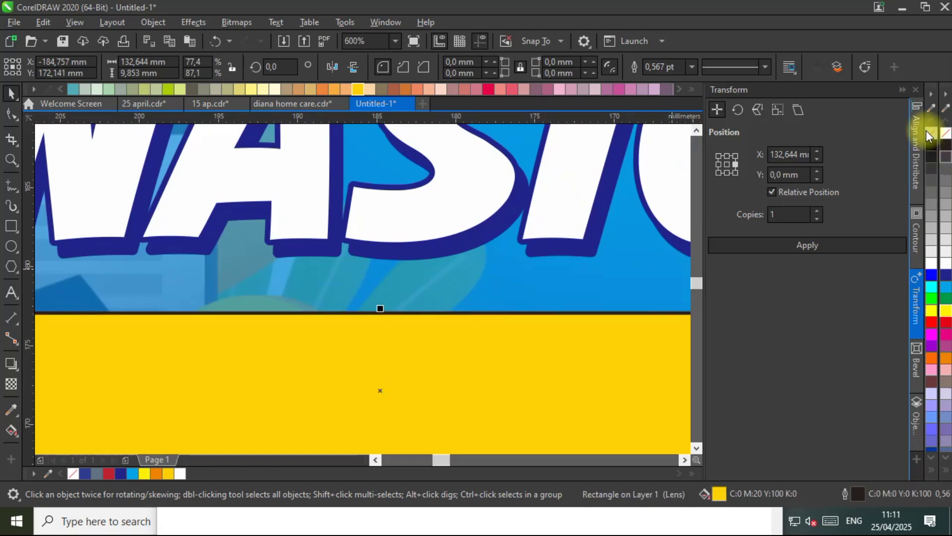
right_click(931, 133)
scroll(358, 312, down, 5)
Mirror a copy of the bar to the right, group both halves, and centre them under NASIONAL.
drag(251, 314, 436, 327)
click(334, 68)
shift+click(272, 325)
key(ctrl+g)
key(c)
Shrink the yellow bar group to about 86%, roughly 206 mm wide.
click(386, 404)
click(407, 329)
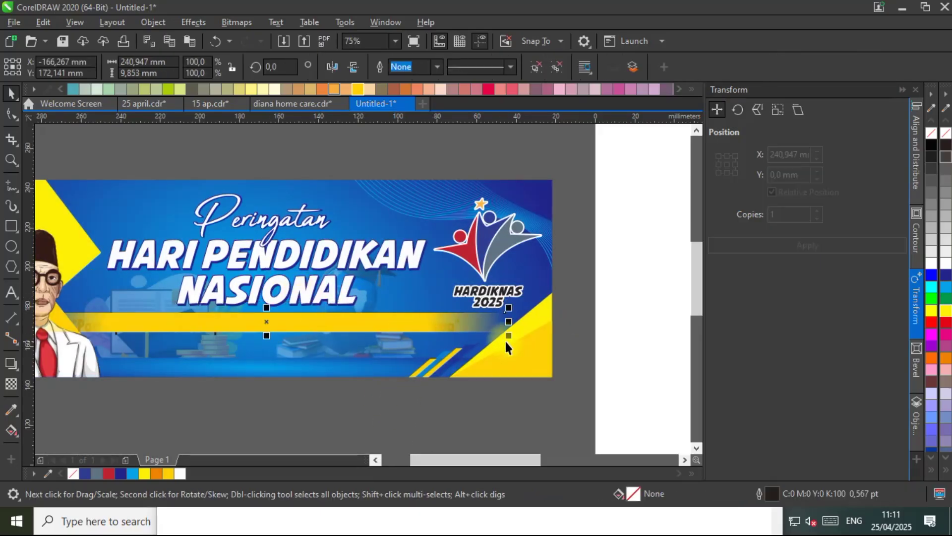
drag(509, 339, 439, 335)
scroll(359, 288, down, 2)
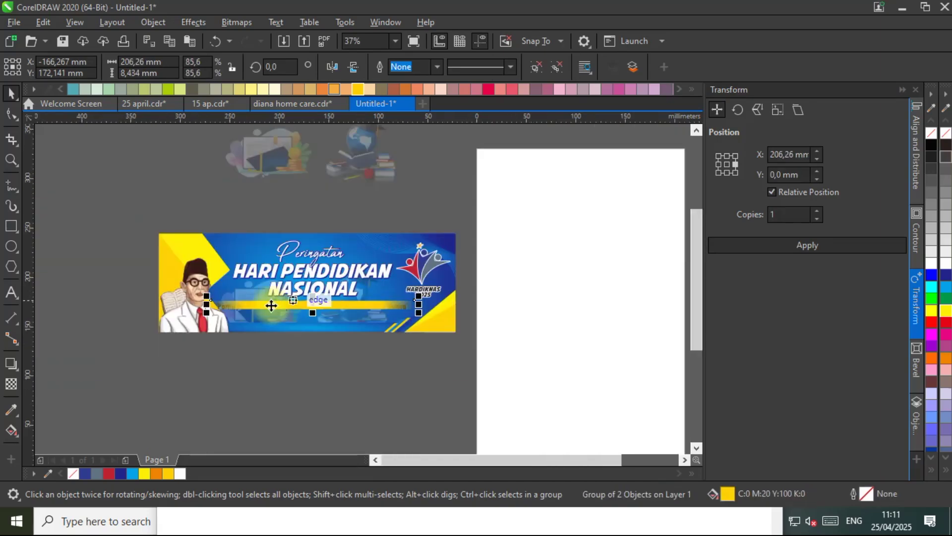
click(207, 321)
scroll(229, 287, up, 2)
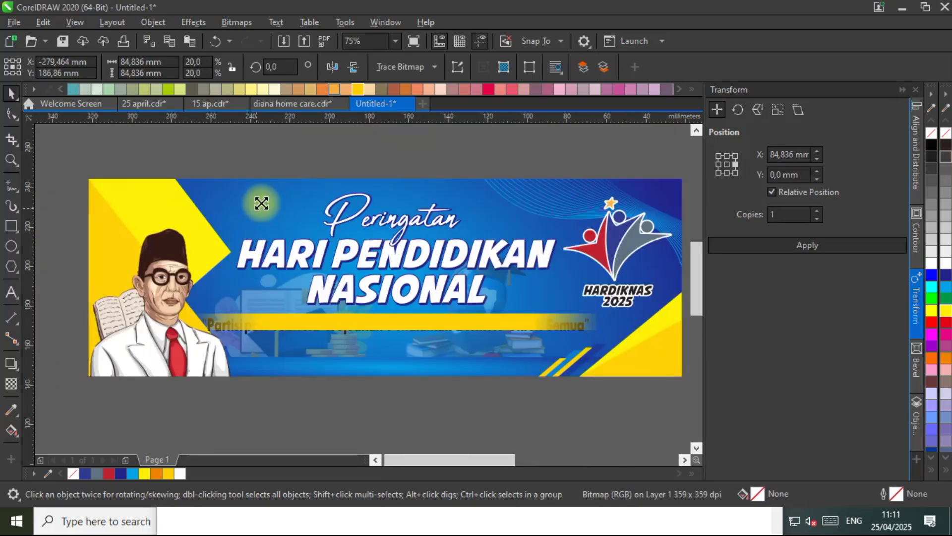
click(368, 312)
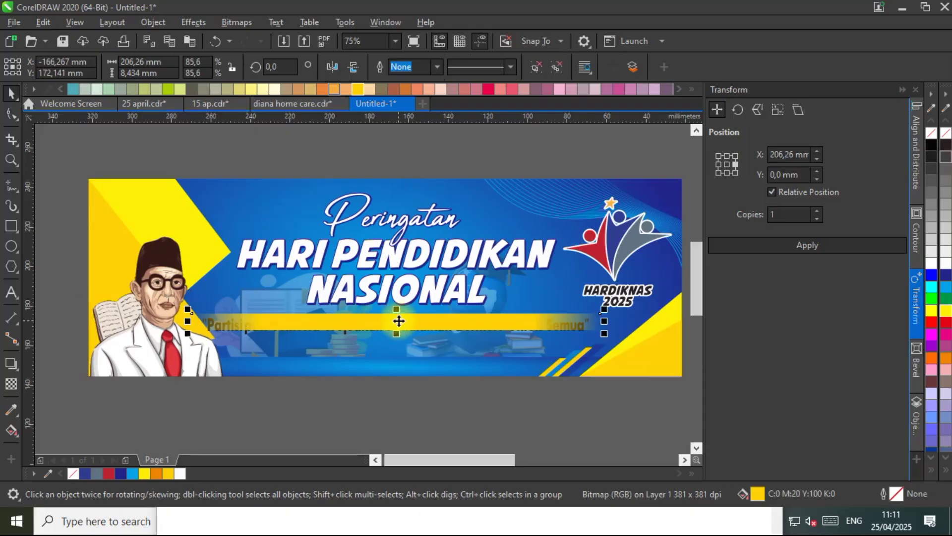
scroll(484, 332, up, 2)
Bring the slogan text in front of the yellow bar.
click(478, 328)
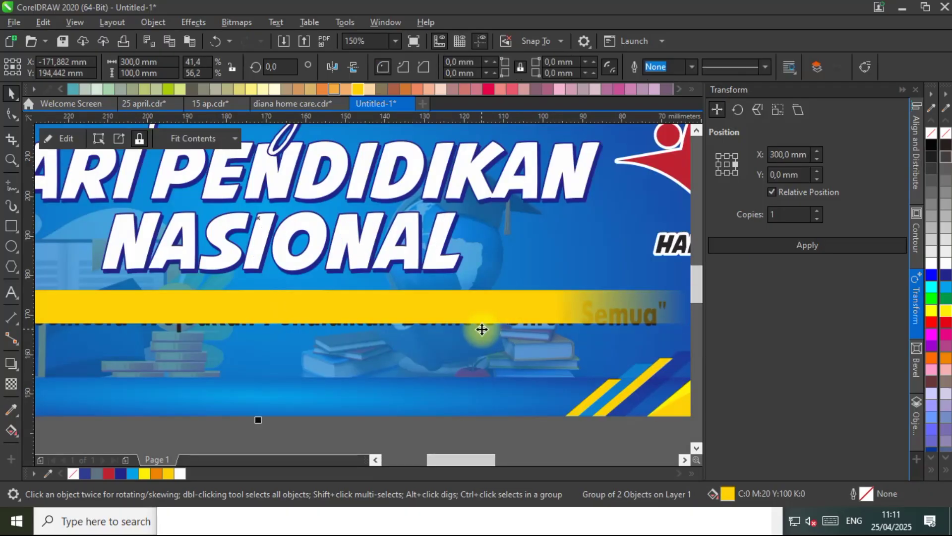
click(475, 328)
key(shift+Page_Up)
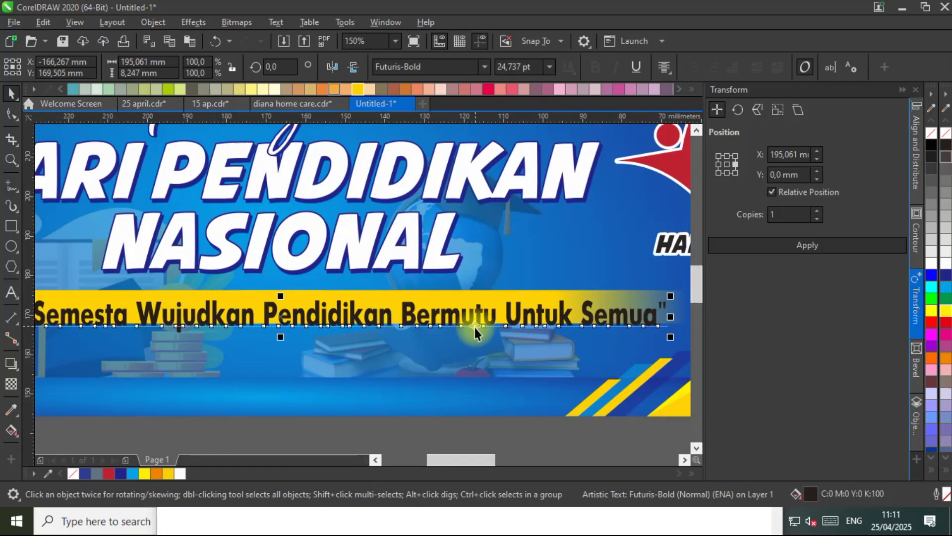
Scale the slogan down to about 17.8 pt, 140.29 mm wide, inside the bar.
drag(670, 340, 617, 351)
shift+click(618, 314)
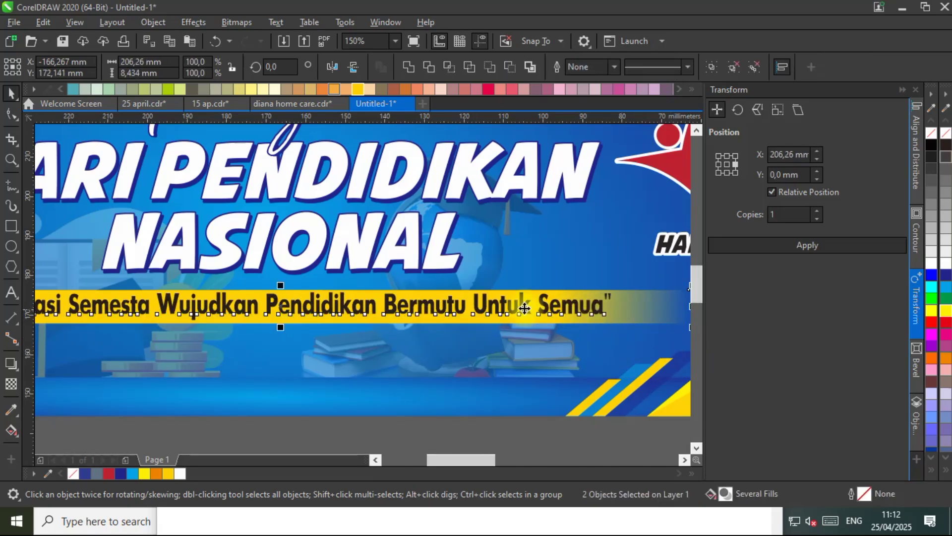
scroll(506, 297, down, 2)
click(537, 308)
drag(561, 312, 516, 350)
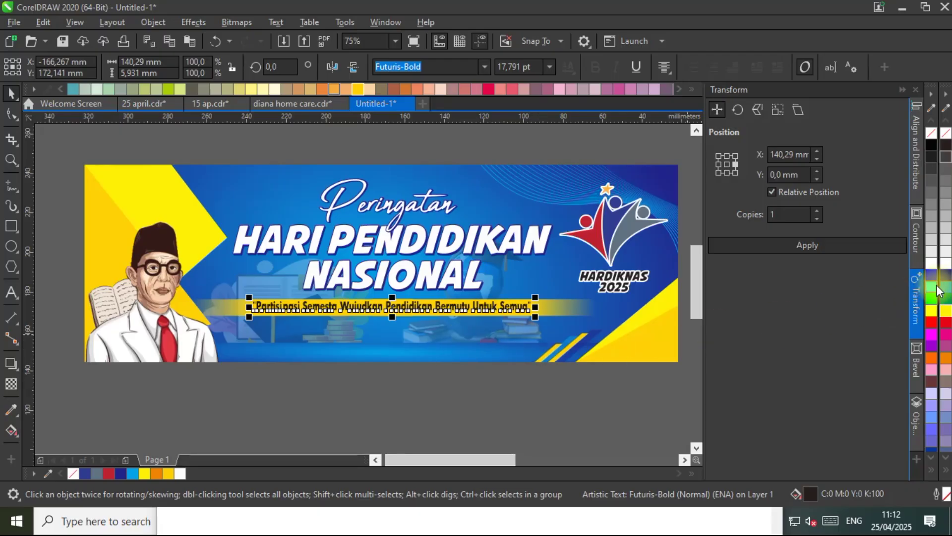
Colour the slogan dark blue, widen it slightly, and drop a copy below it.
click(946, 268)
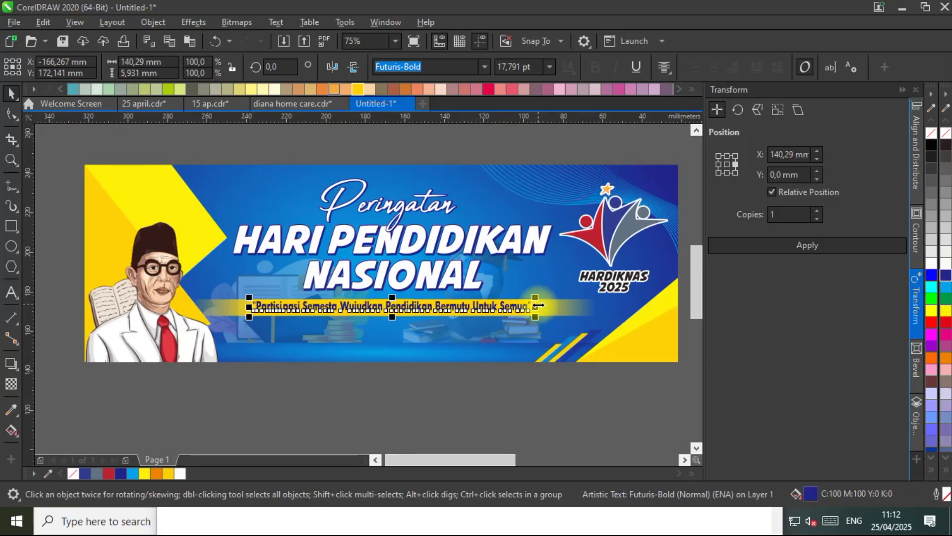
drag(542, 306, 552, 307)
drag(476, 306, 477, 324)
right_click(477, 324)
Change the copy to '2 Mei 2025', stretch it wider, and fill it white with a dark-blue outline.
key(F8)
key(ctrl+a)
text(2 m)
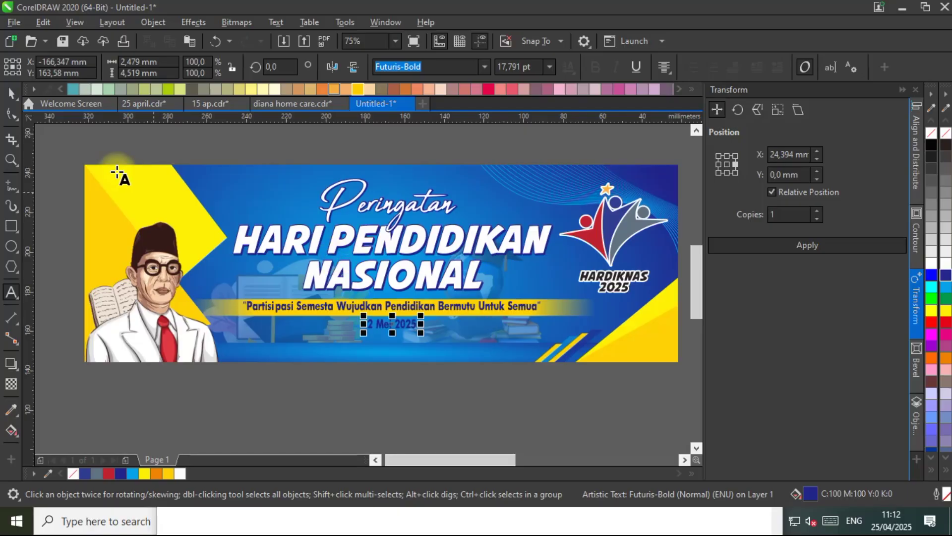
click(11, 93)
scroll(427, 323, up, 4)
drag(428, 317, 451, 317)
scroll(483, 302, down, 4)
click(946, 265)
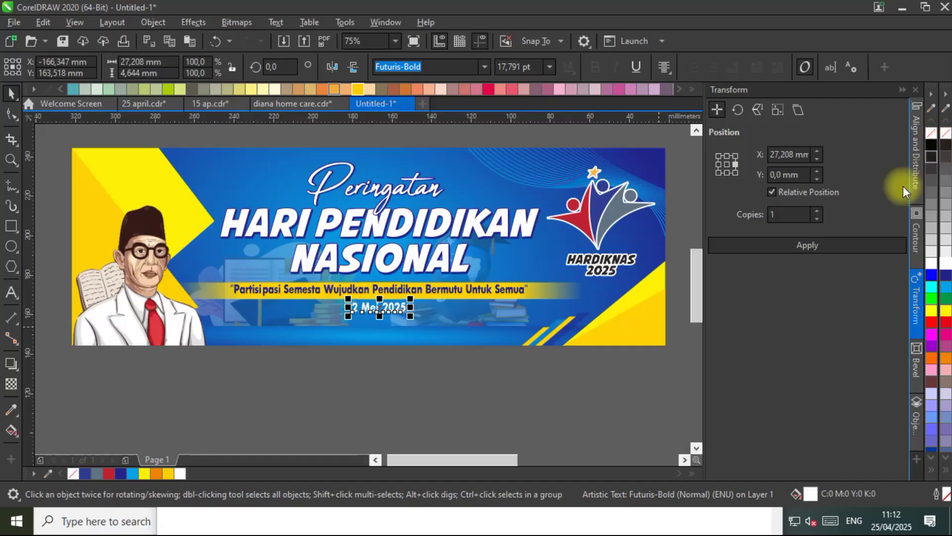
right_click(946, 277)
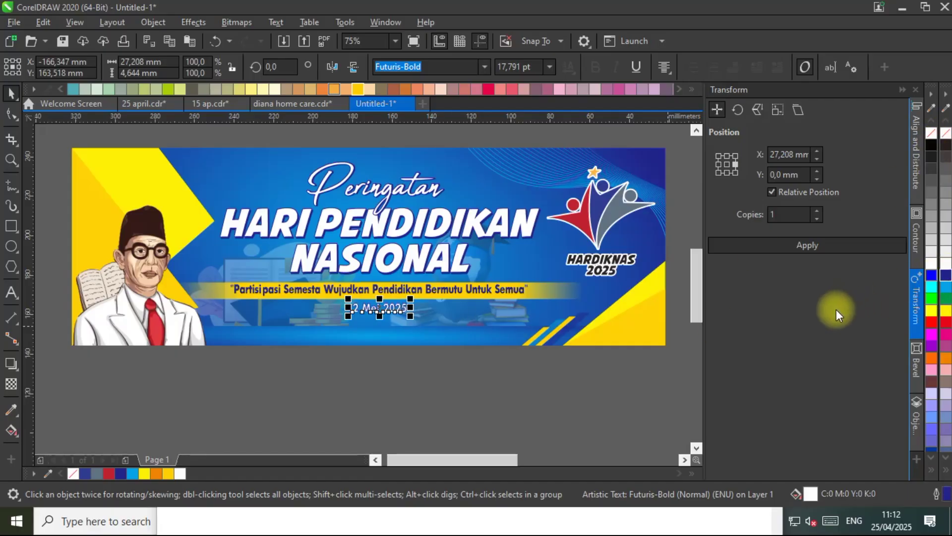
Place the date's outline behind its fill and stretch the date text wider.
key(F12)
click(555, 313)
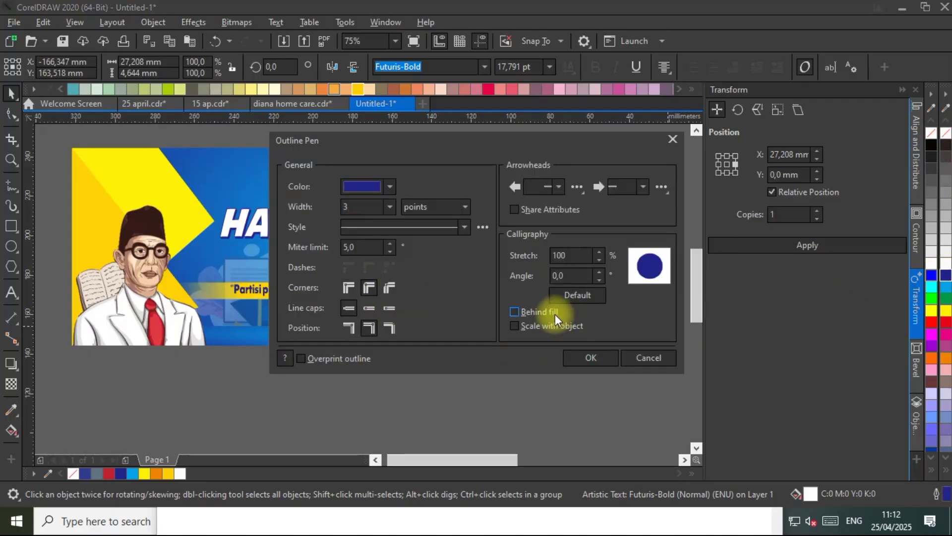
click(586, 354)
scroll(395, 313, up, 3)
mouse_move(334, 292)
mouse_down()
mouse_move(344, 293)
mouse_move(339, 308)
mouse_up()
Try black, then set the date text's fill and outline to dark blue.
scroll(331, 302, up, 2)
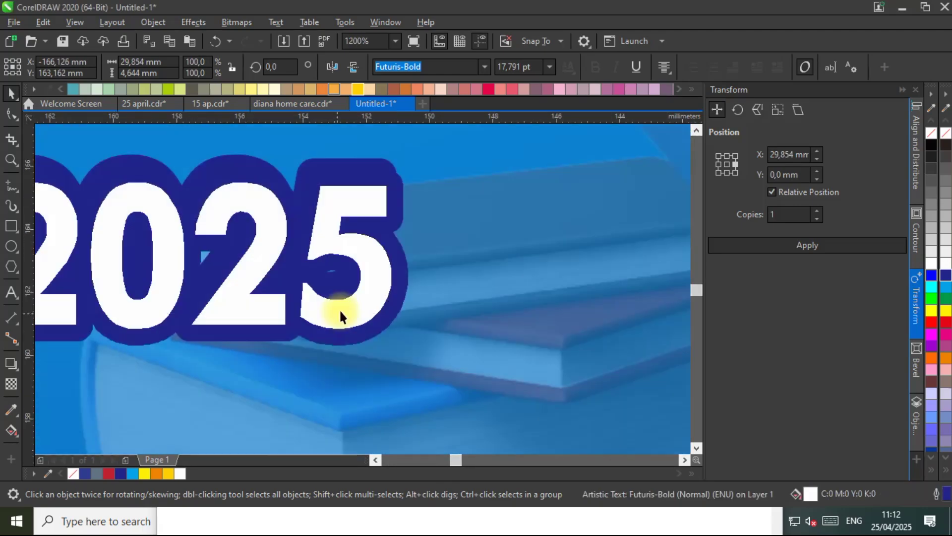
scroll(455, 280, down, 2)
click(929, 146)
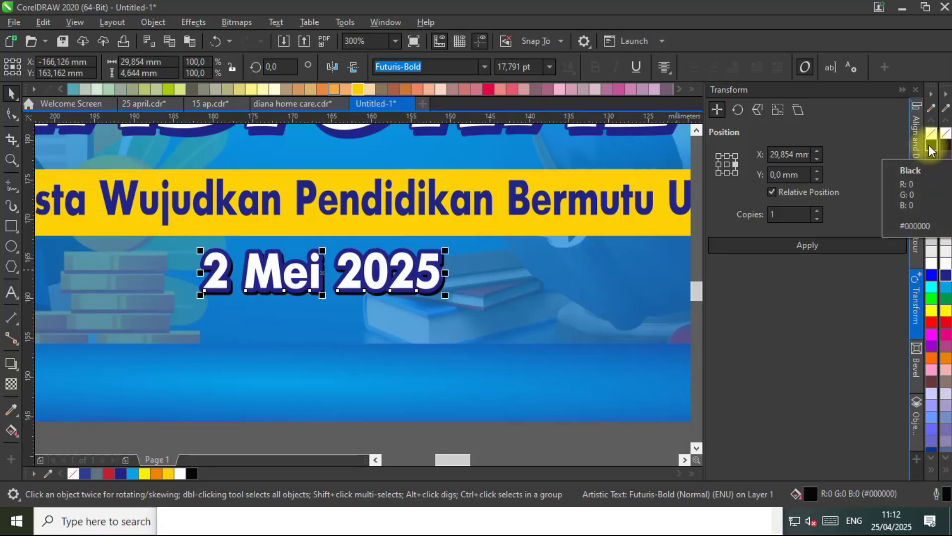
click(946, 275)
right_click(946, 275)
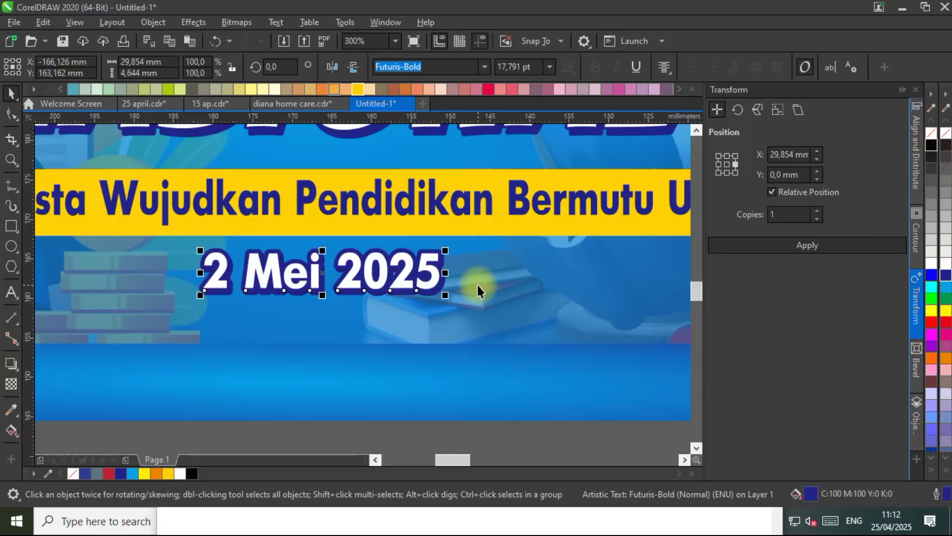
Draw an 80.4 × 8.5 mm rectangle around the 2 Mei 2025 date.
click(474, 282)
scroll(424, 263, down, 1)
click(444, 272)
click(11, 226)
drag(231, 249, 544, 281)
Fill the new rectangle dark blue and fade it with a gradient transparency.
click(10, 93)
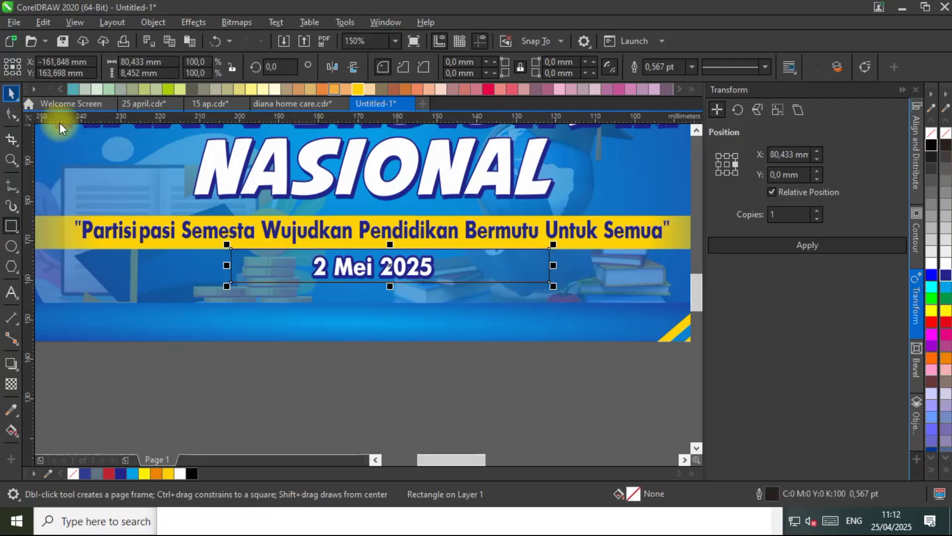
click(945, 276)
click(11, 383)
scroll(270, 295, up, 1)
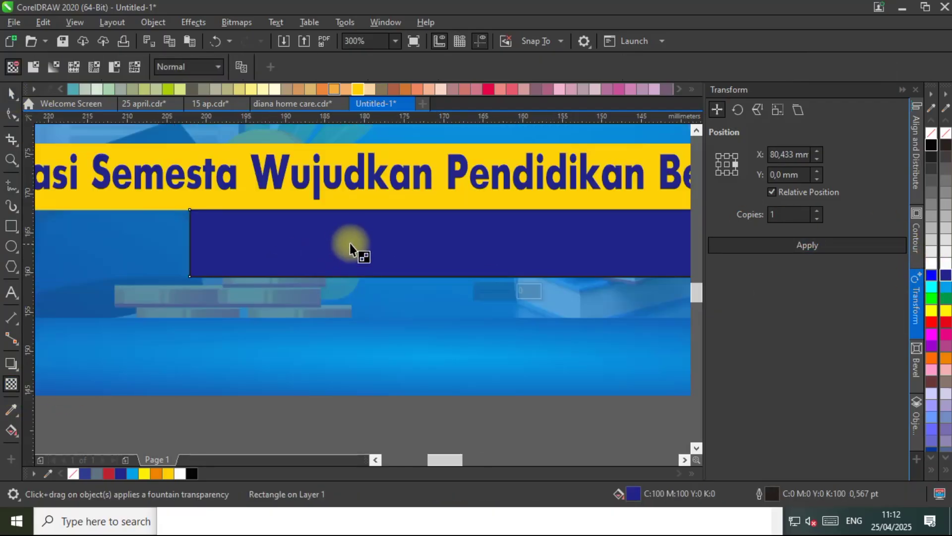
drag(350, 243, 191, 240)
Mirror a copy of the faded bar, group both halves, and centre the group on the banner.
click(11, 93)
scroll(283, 239, down, 1)
drag(284, 239, 393, 235)
click(328, 73)
shift+click(311, 237)
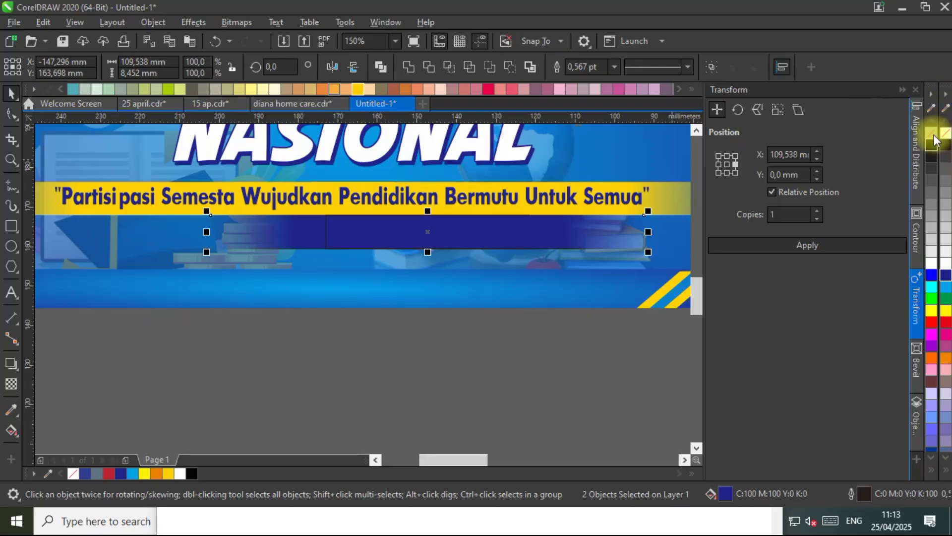
key(ctrl+g)
shift+click(564, 263)
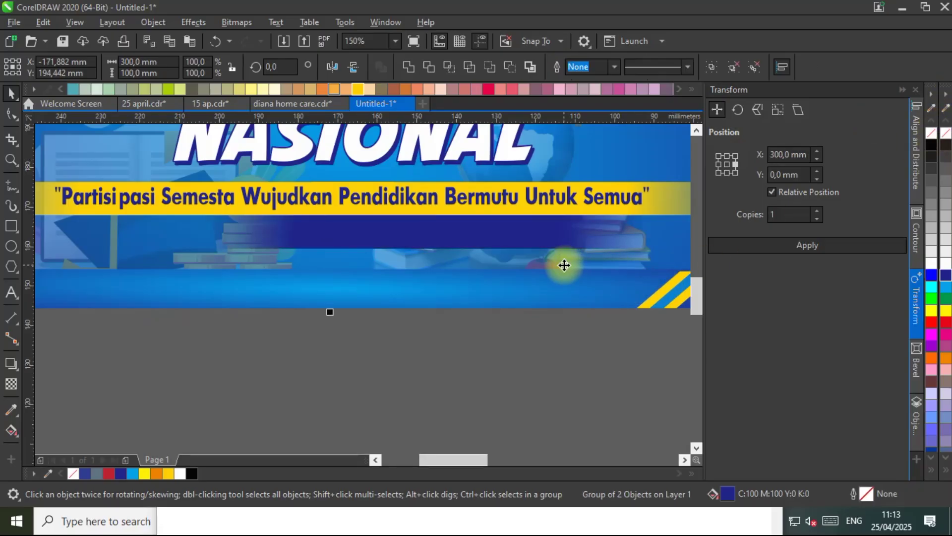
key(c)
Send the blue bar group behind the date text and nudge the yellow stripe slightly lower.
click(517, 335)
click(456, 232)
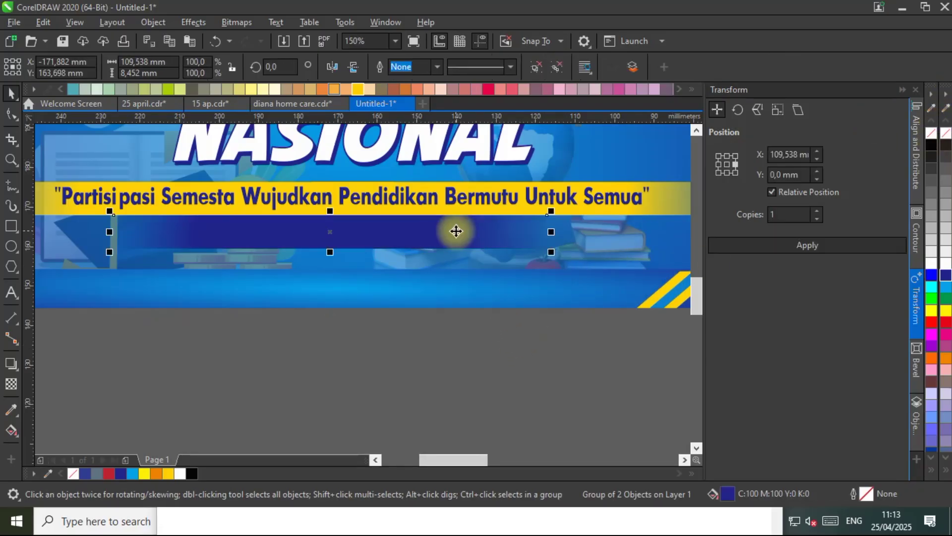
right_click(456, 231)
mouse_move(496, 208)
click(663, 295)
drag(666, 305, 665, 307)
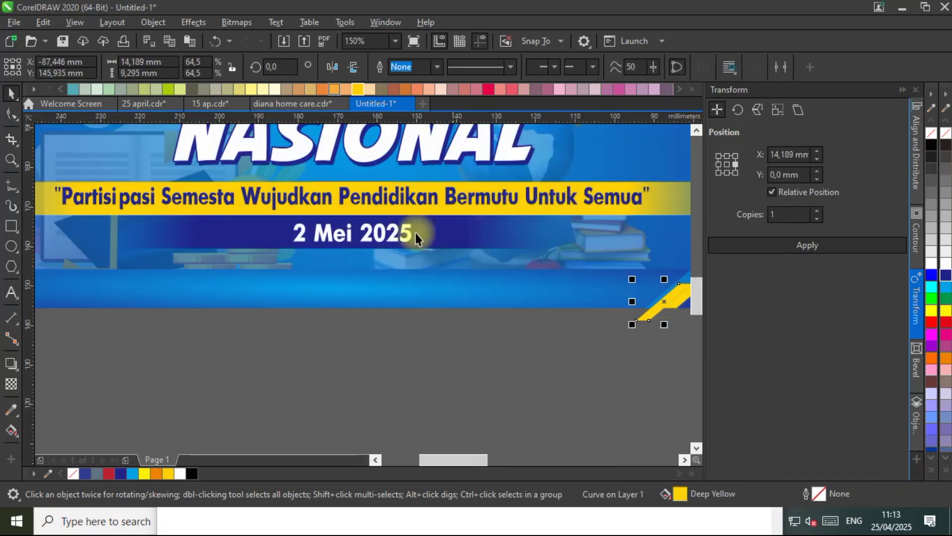
click(531, 344)
Shrink the blue bar group around its centre to about 95.2 × 7.3 mm.
scroll(433, 267, down, 2)
click(454, 252)
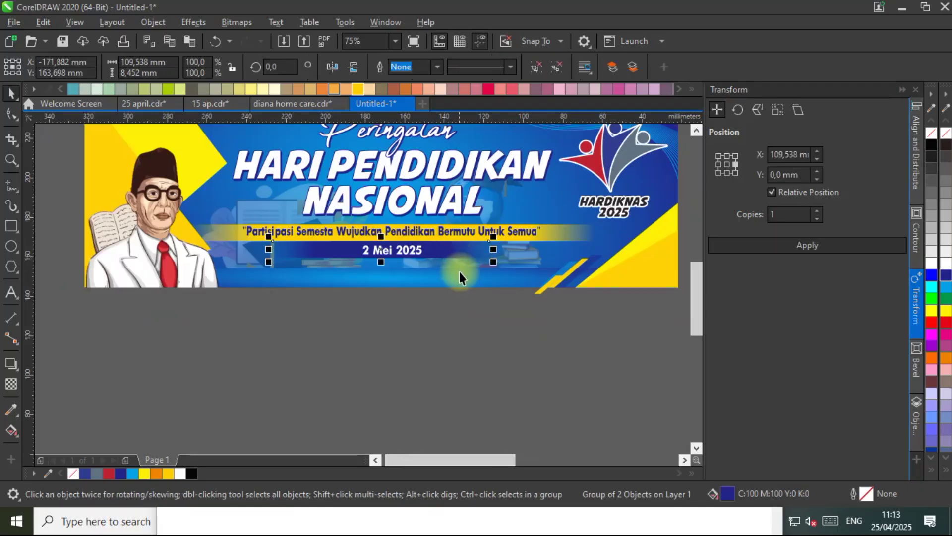
drag(493, 261, 484, 269)
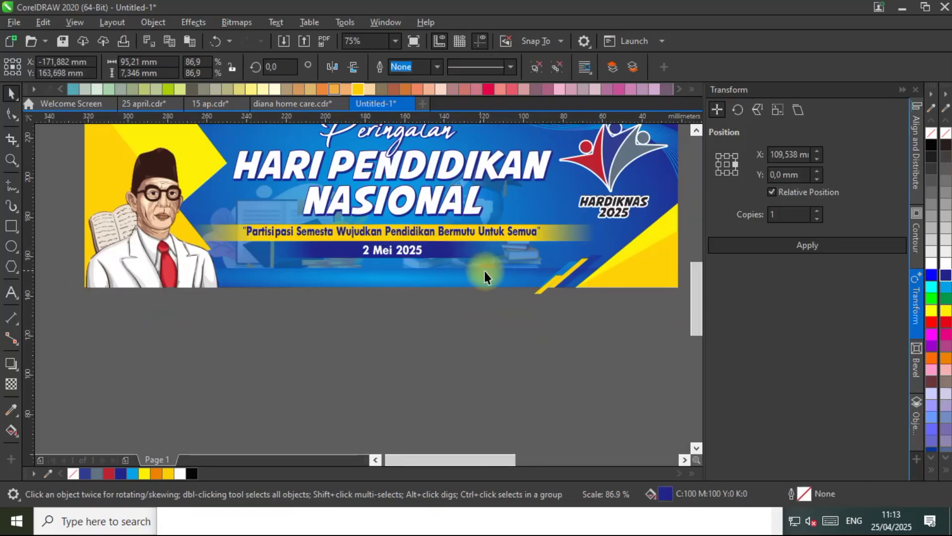
click(489, 314)
Intersect the yellow diagonal stripe with the banner background, reposition it higher, and PowerClip it inside.
scroll(546, 292, up, 4)
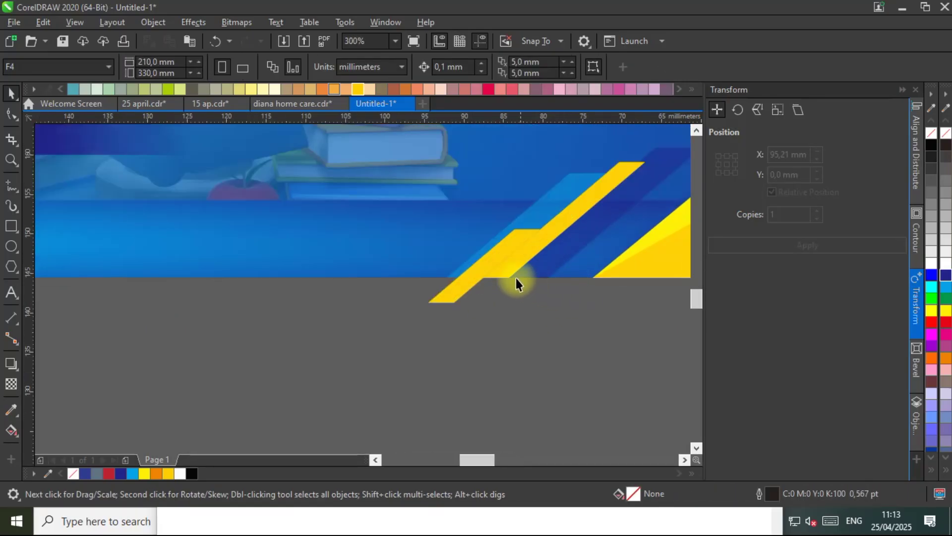
click(482, 282)
click(449, 289)
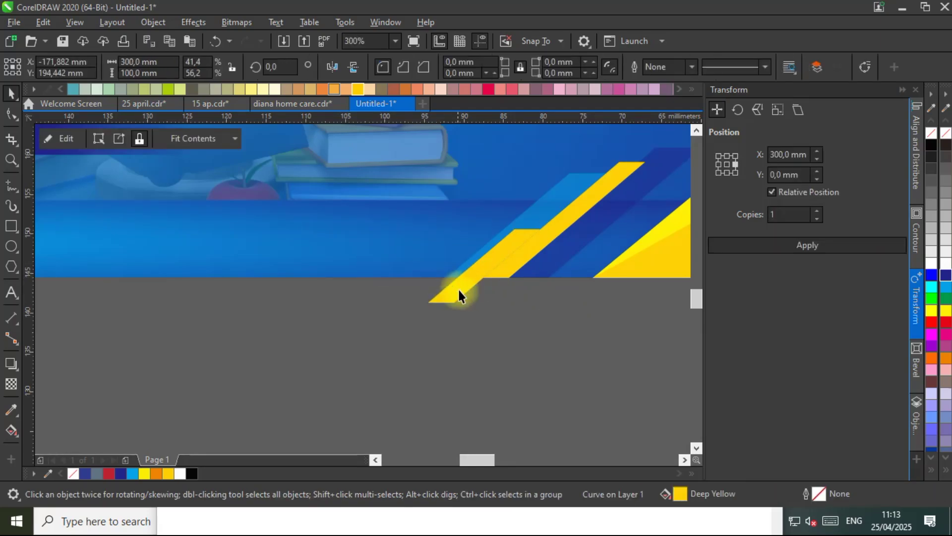
shift+click(461, 276)
click(449, 66)
drag(461, 290, 501, 204)
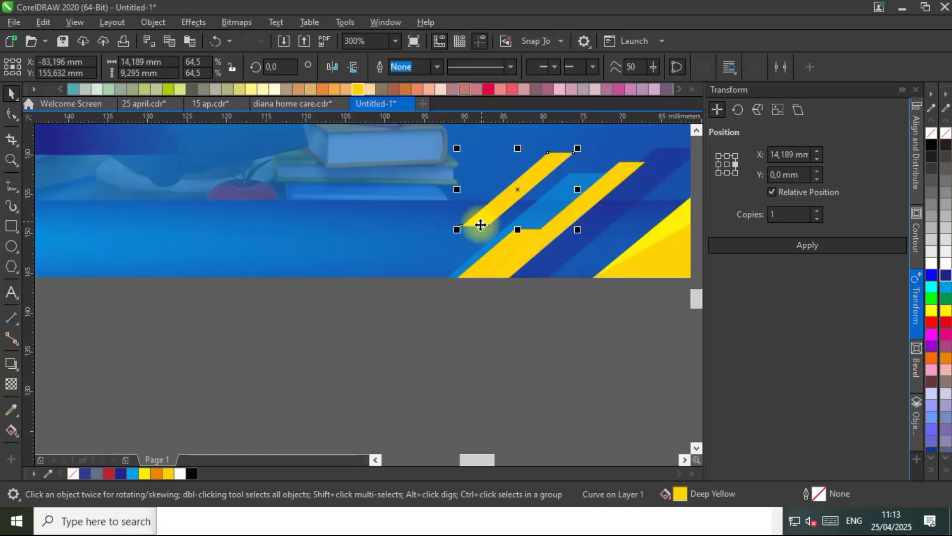
scroll(470, 273, down, 1)
click(495, 293)
scroll(476, 292, down, 1)
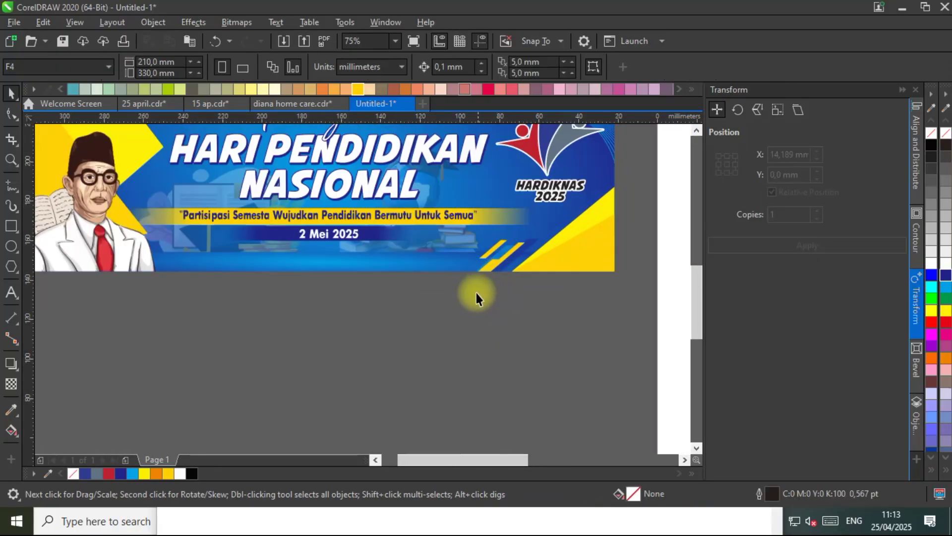
click(363, 238)
Copy the date below, retype it as 'SMA NEGERI 1 KERTOSONO', and enlarge it.
drag(364, 237, 354, 265)
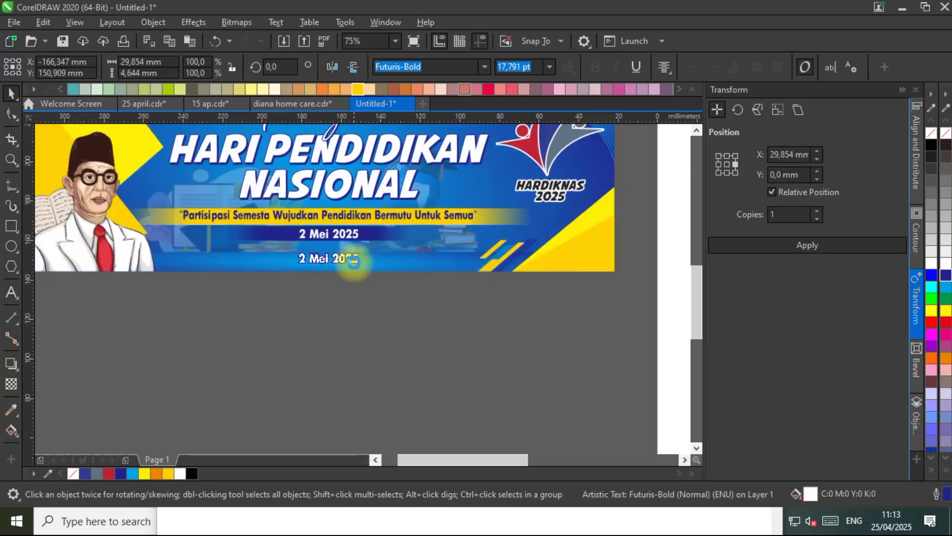
double_click(354, 264)
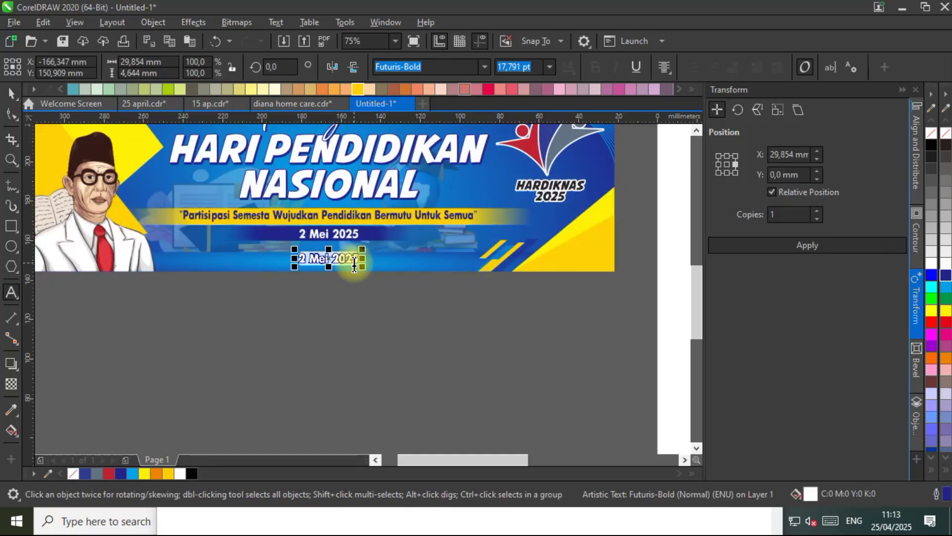
text(am)
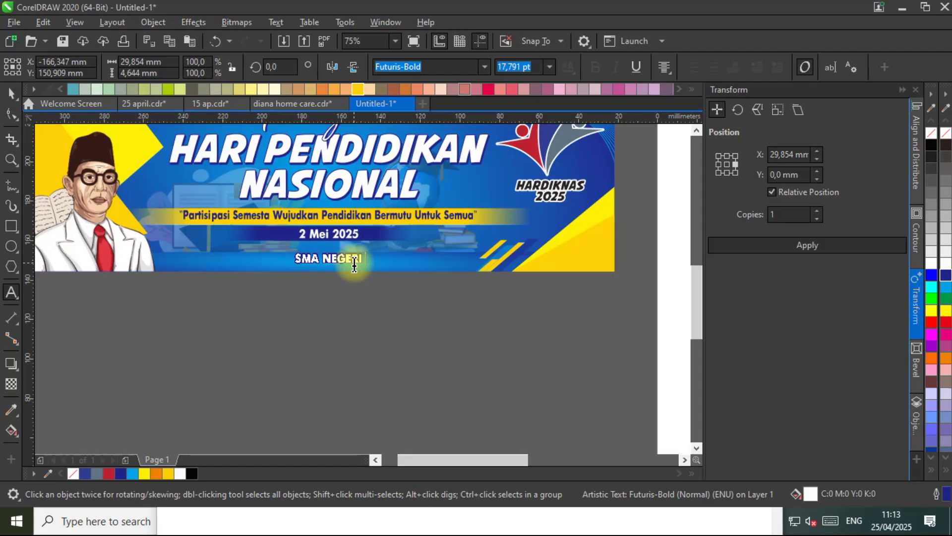
text(TOSONO)
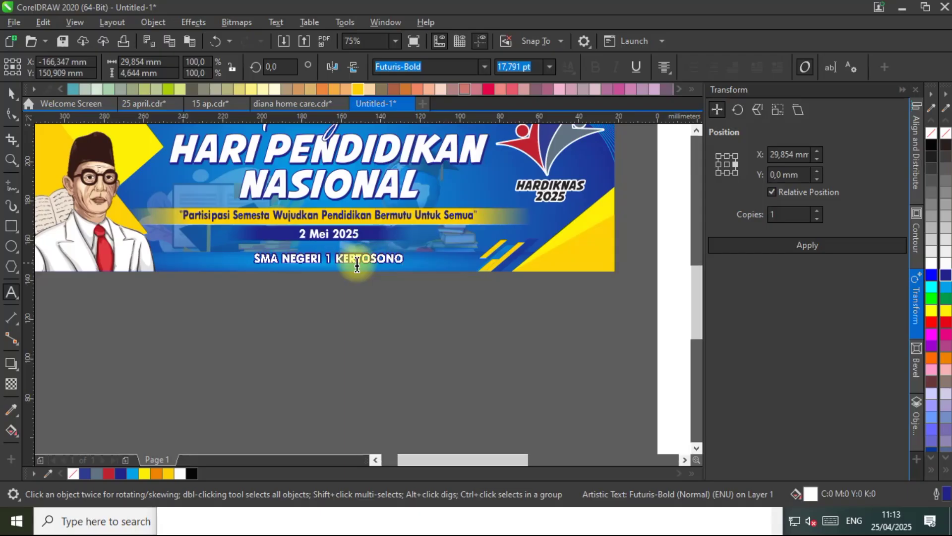
key(Escape)
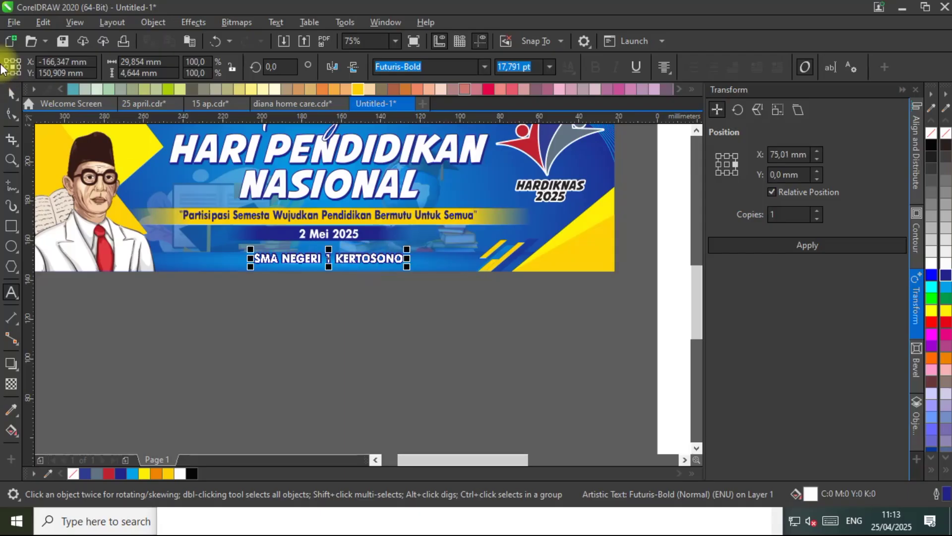
drag(407, 266, 450, 289)
Raise the top edge of the bottom blue strip inside the banner's PowerClip.
double_click(453, 258)
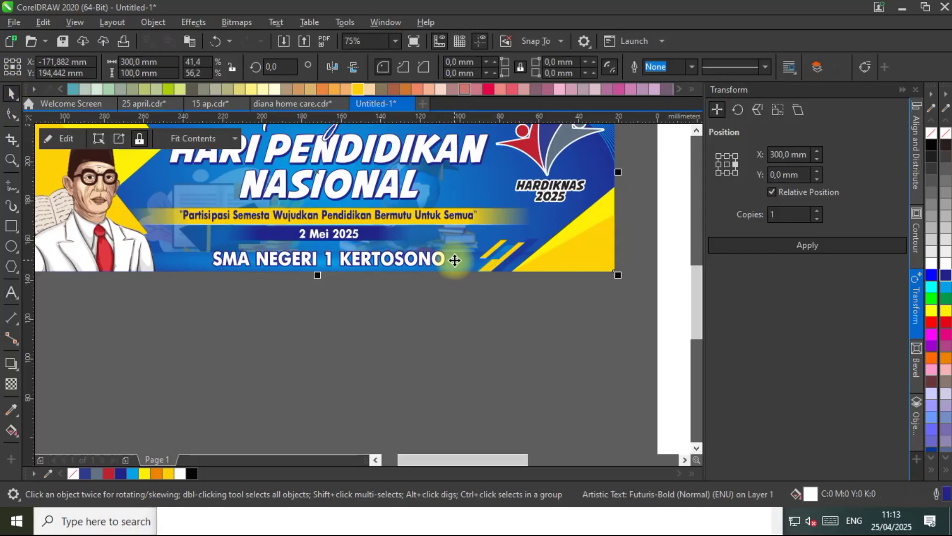
scroll(455, 259, up, 1)
click(453, 260)
drag(182, 236, 183, 230)
click(361, 268)
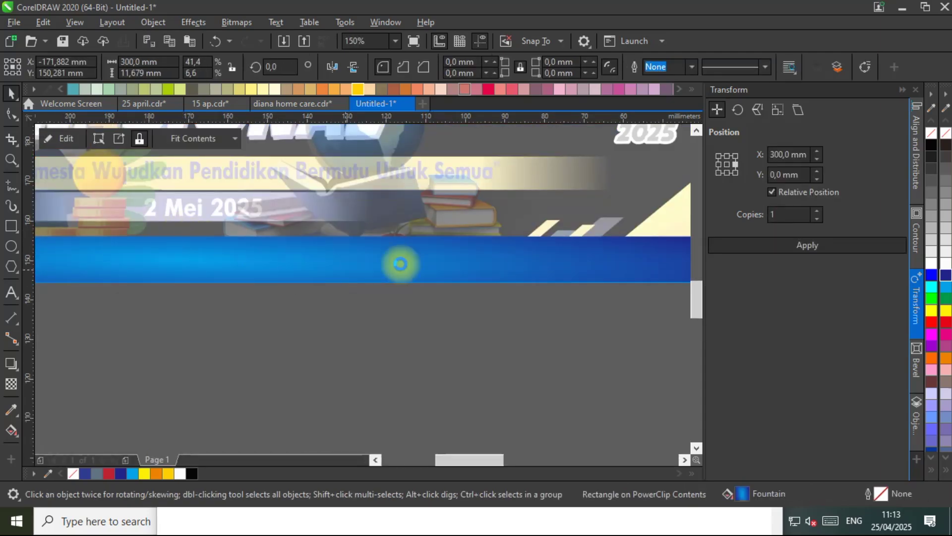
Narrow the school name to about 113 mm wide and zoom to frame the whole banner.
click(441, 255)
drag(459, 260, 423, 237)
scroll(429, 237, down, 2)
scroll(425, 286, down, 2)
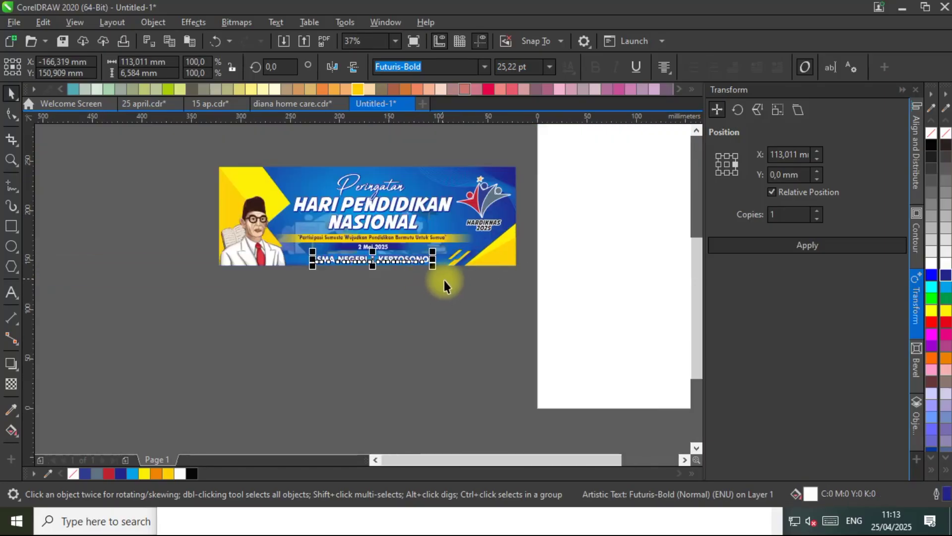
click(441, 279)
key(z)
drag(529, 276, 194, 147)
click(12, 92)
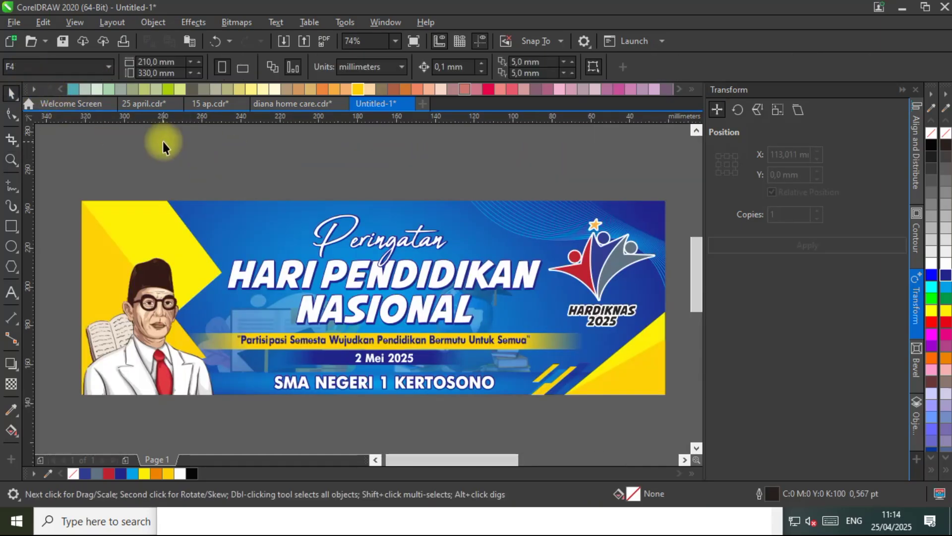